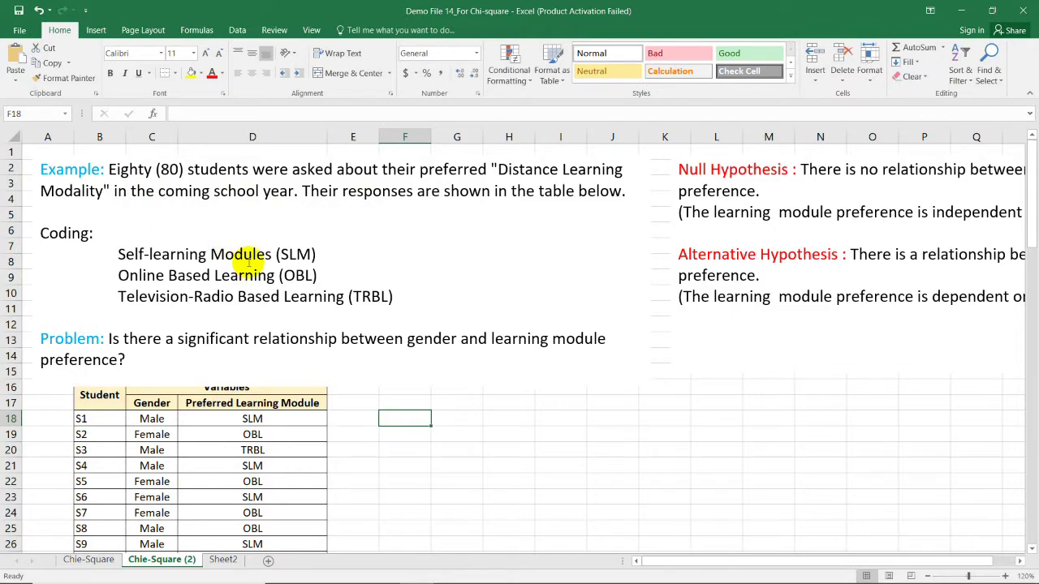
- Read the example description, the learning module coding and the problem statement above the student response table
scroll(253, 260, down, 4)
scroll(251, 257, down, 2)
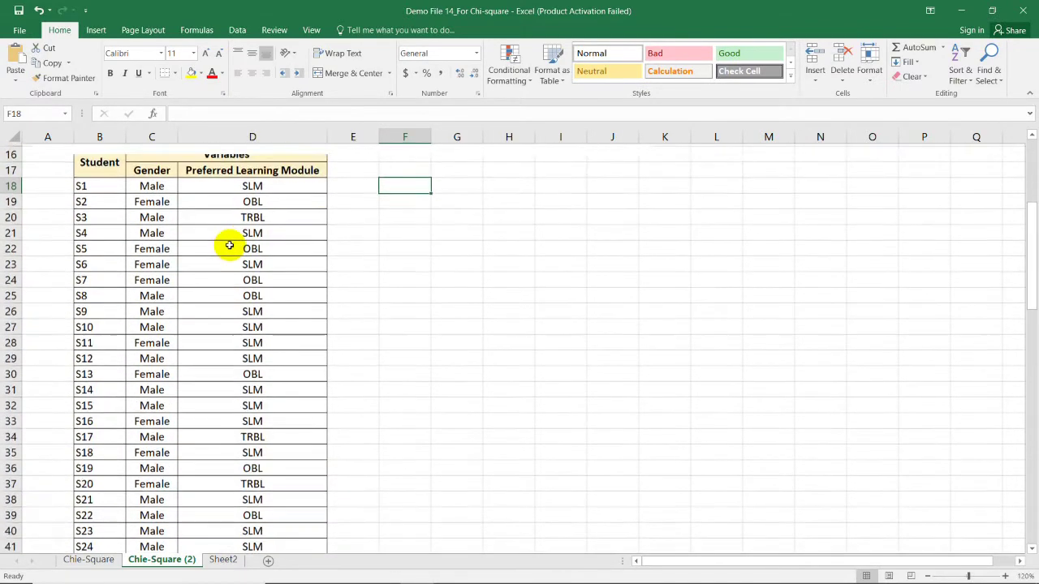
scroll(368, 253, up, 2)
scroll(255, 234, up, 1)
click(266, 257)
scroll(268, 297, up, 2)
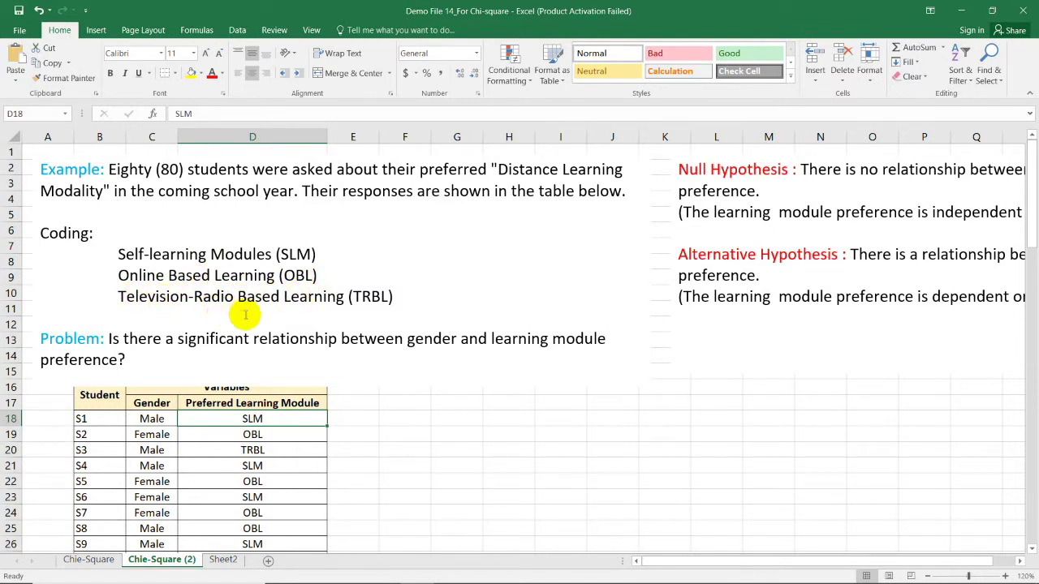
scroll(317, 280, down, 1)
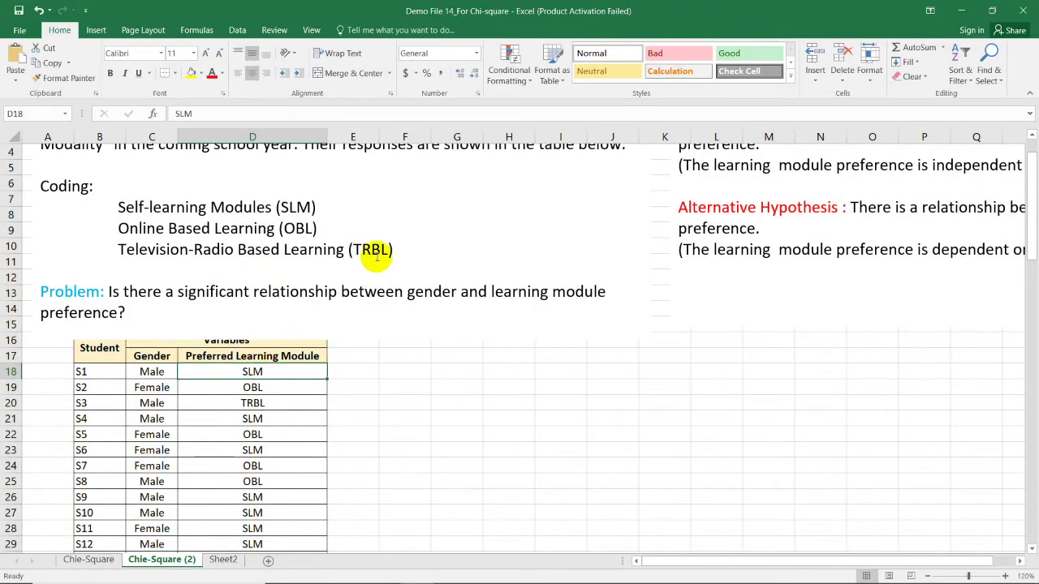
click(455, 279)
scroll(404, 285, down, 1)
scroll(403, 285, up, 2)
scroll(373, 288, down, 3)
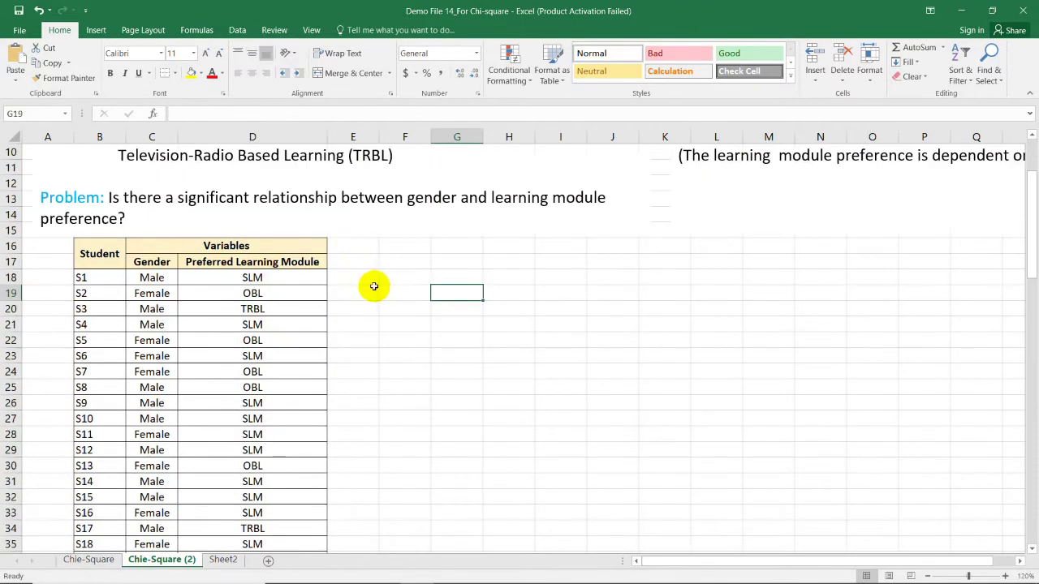
- Examine the student responses in the Gender and Preferred Learning Module columns against the module coding and problem statement
click(158, 278)
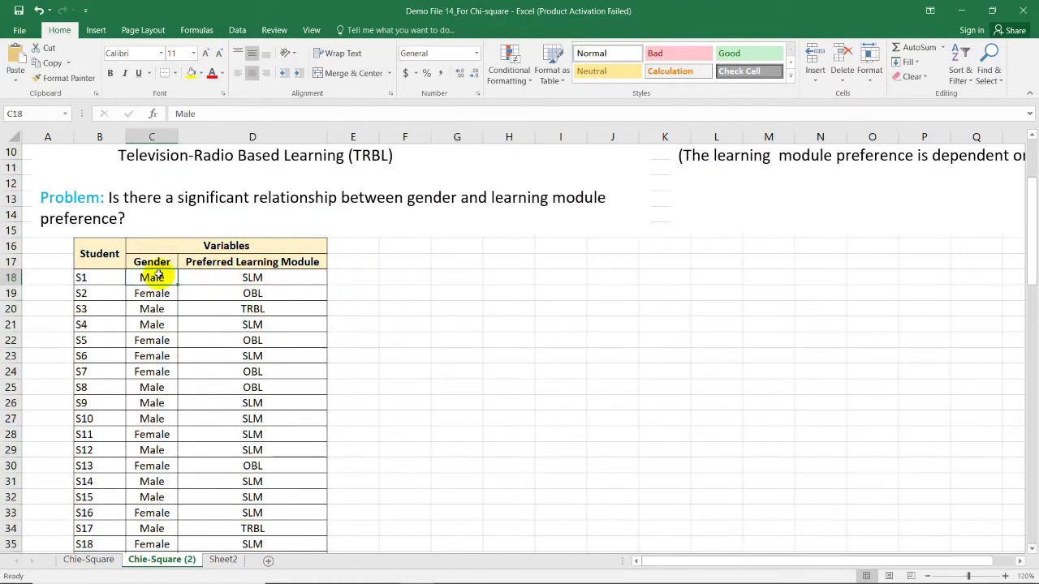
scroll(158, 276, down, 1)
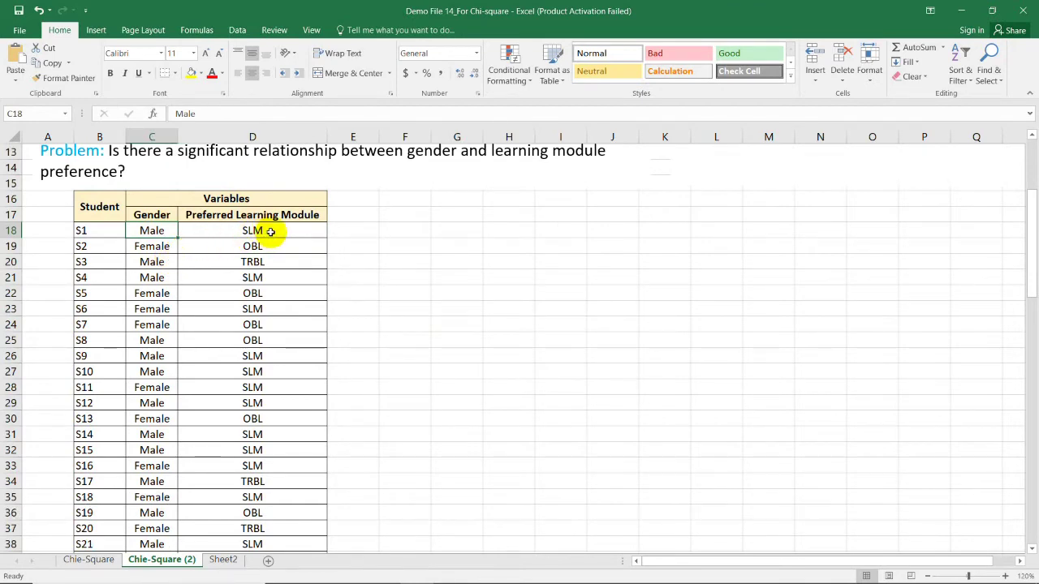
click(271, 231)
click(153, 246)
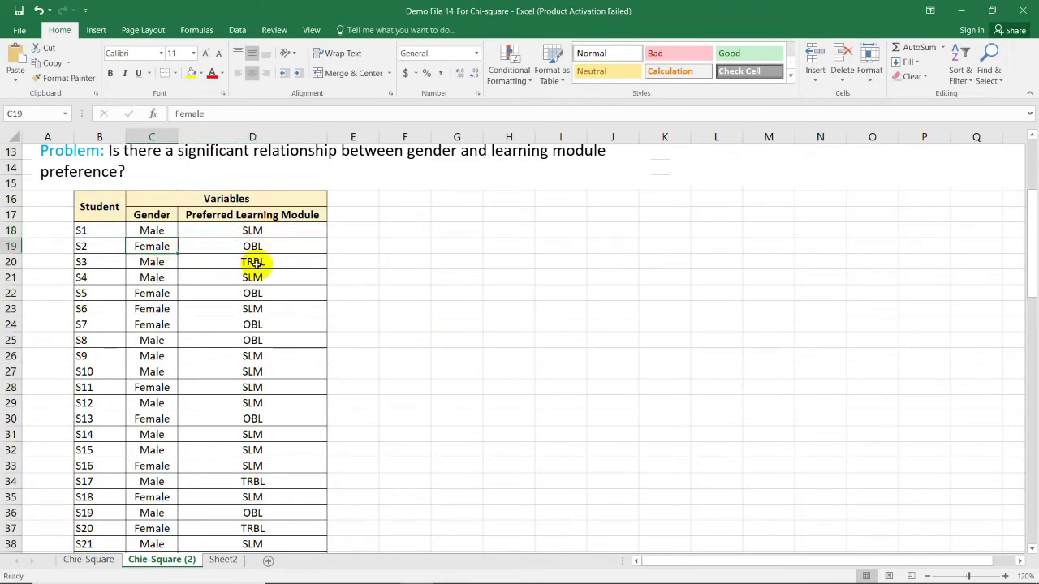
scroll(254, 262, up, 1)
scroll(276, 252, up, 2)
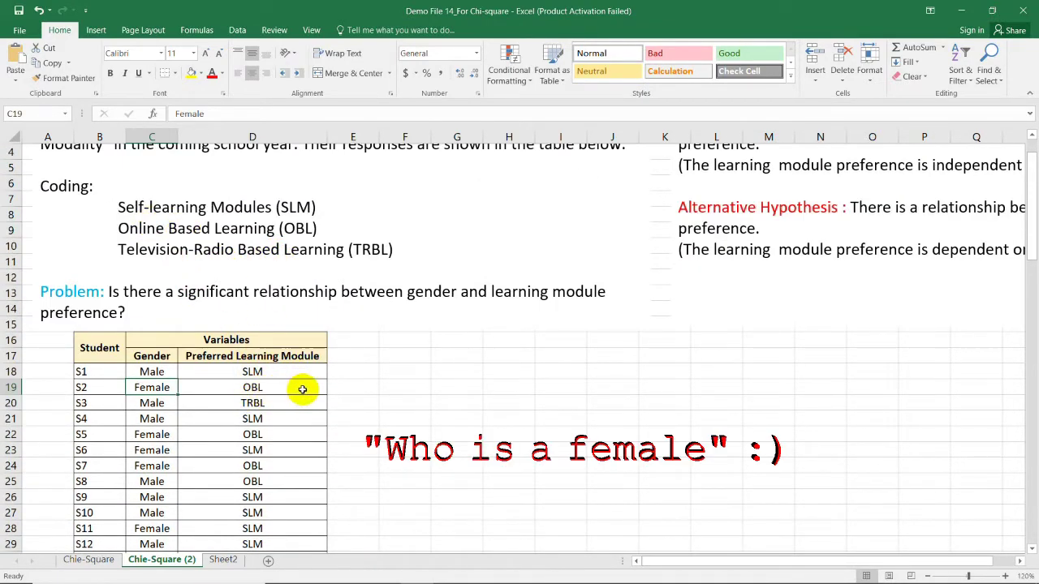
scroll(296, 386, down, 9)
scroll(268, 349, up, 5)
scroll(308, 336, up, 5)
click(405, 403)
scroll(451, 438, down, 7)
scroll(455, 439, up, 7)
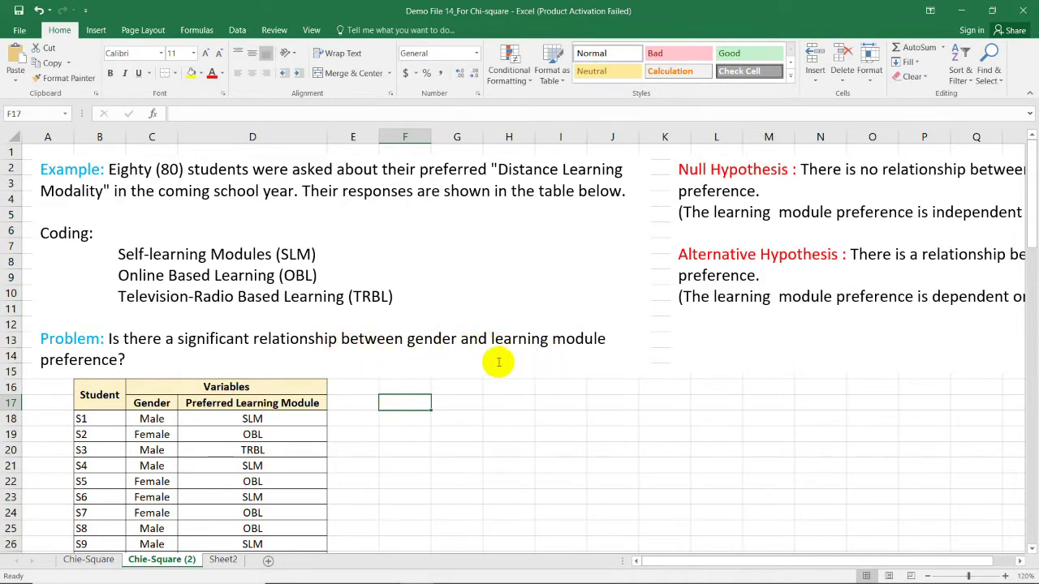
- Read the null and alternative hypotheses beside the example, including their independent and dependent restatements
click(461, 438)
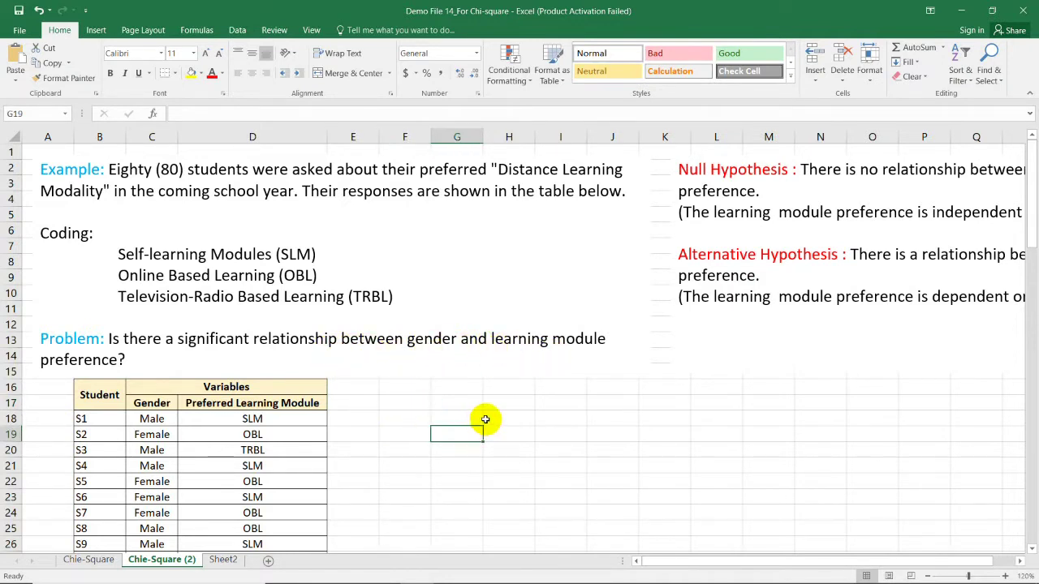
scroll(483, 418, down, 1)
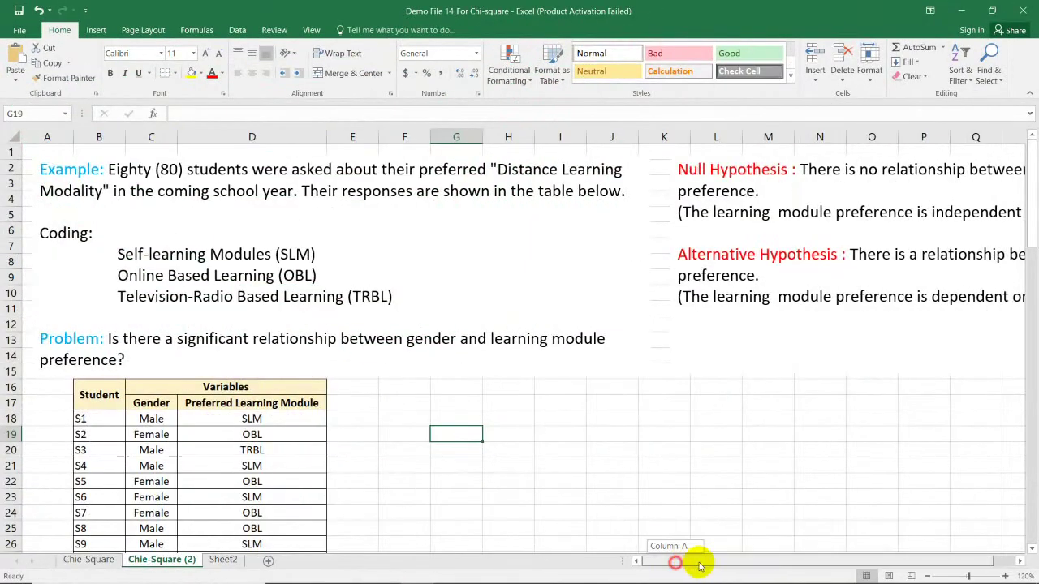
drag(696, 559, 755, 557)
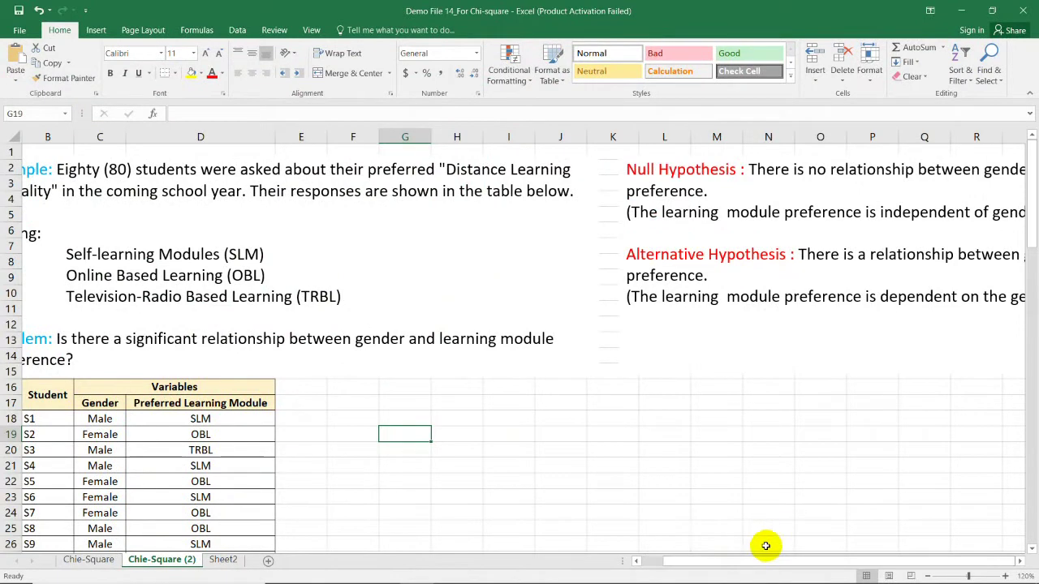
click(1020, 560)
click(1019, 560)
click(1020, 560)
click(1020, 561)
click(1020, 561)
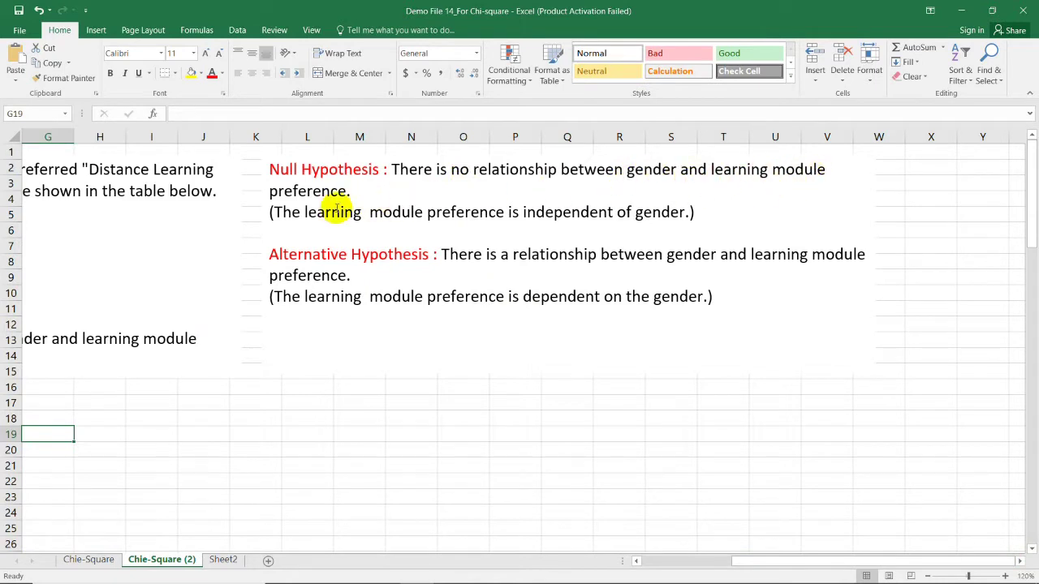
drag(274, 211, 695, 214)
click(375, 273)
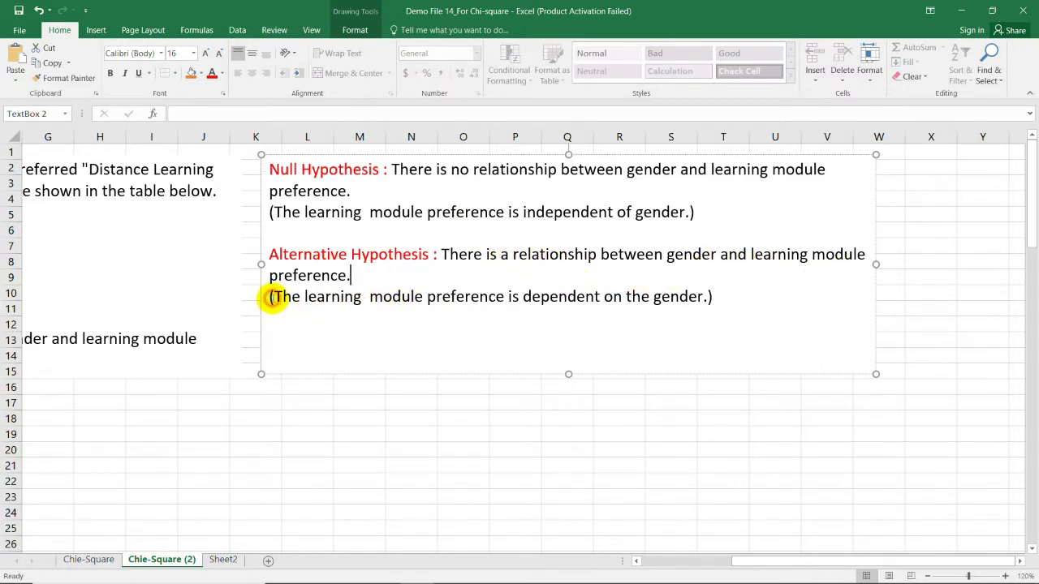
click(273, 297)
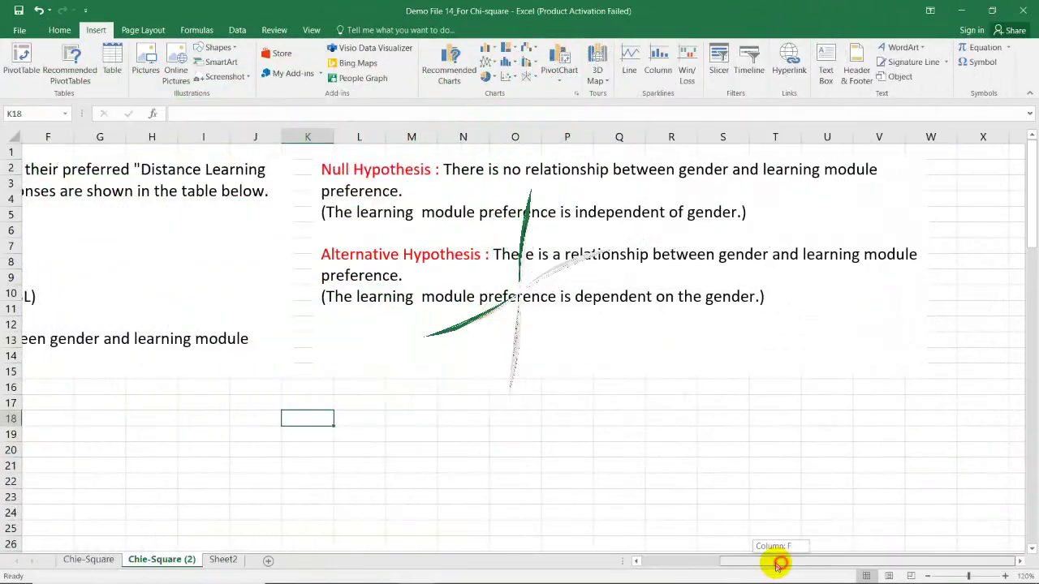
- Go back to the response table and review its gender and module preference entries as the two variables
drag(781, 561, 629, 560)
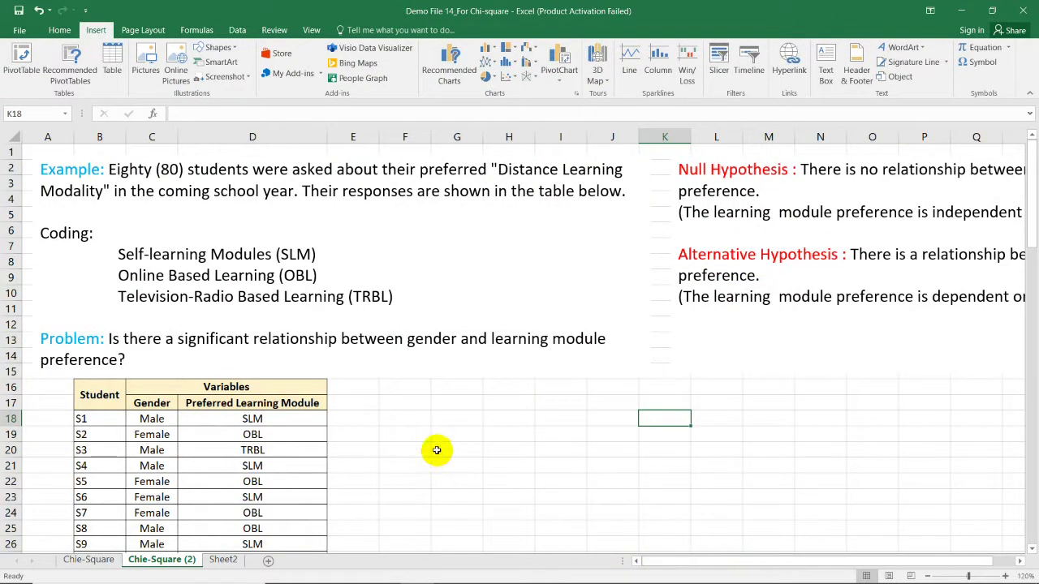
scroll(435, 443, down, 2)
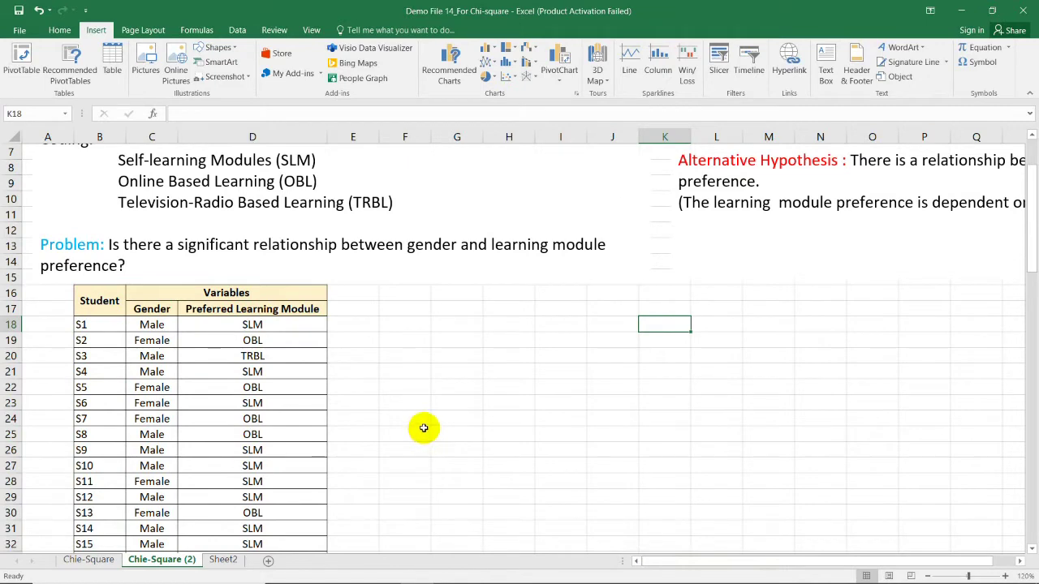
scroll(180, 346, down, 2)
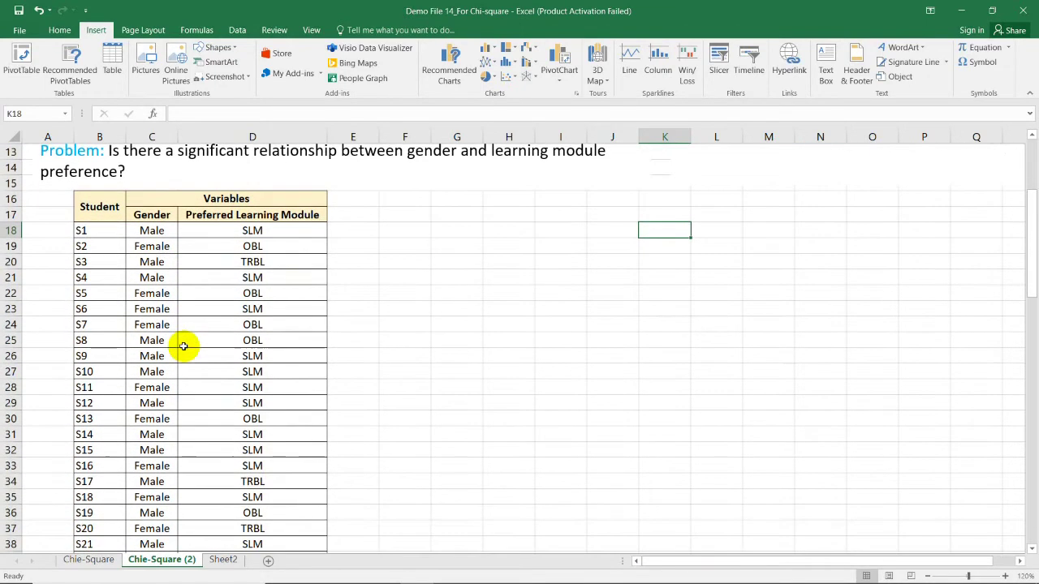
drag(151, 231, 142, 403)
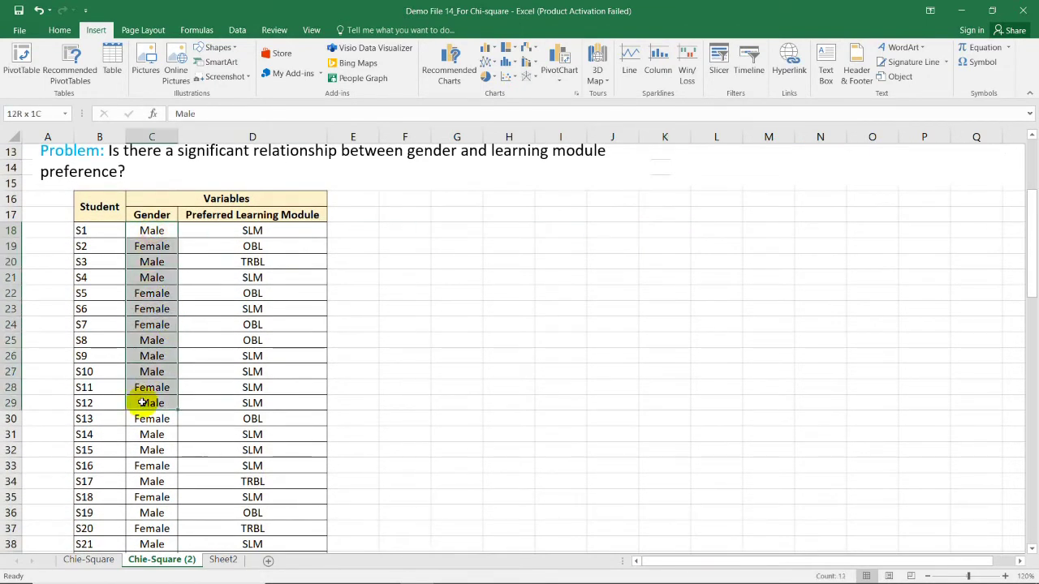
drag(207, 243, 216, 375)
scroll(475, 353, up, 4)
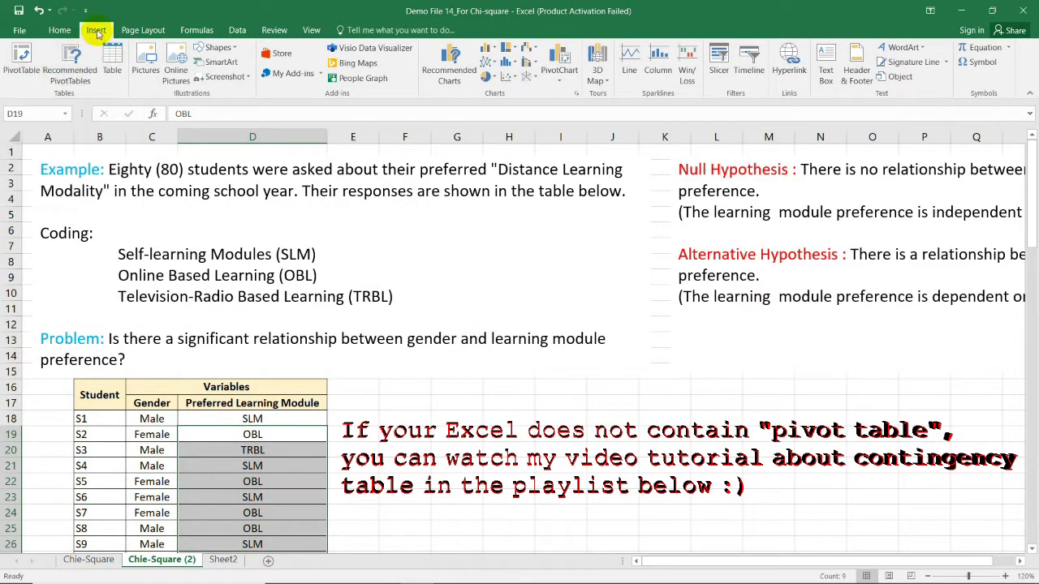
- Create a PivotTable on a new worksheet from the Gender and Preferred Learning Module data in C17:D97
click(20, 58)
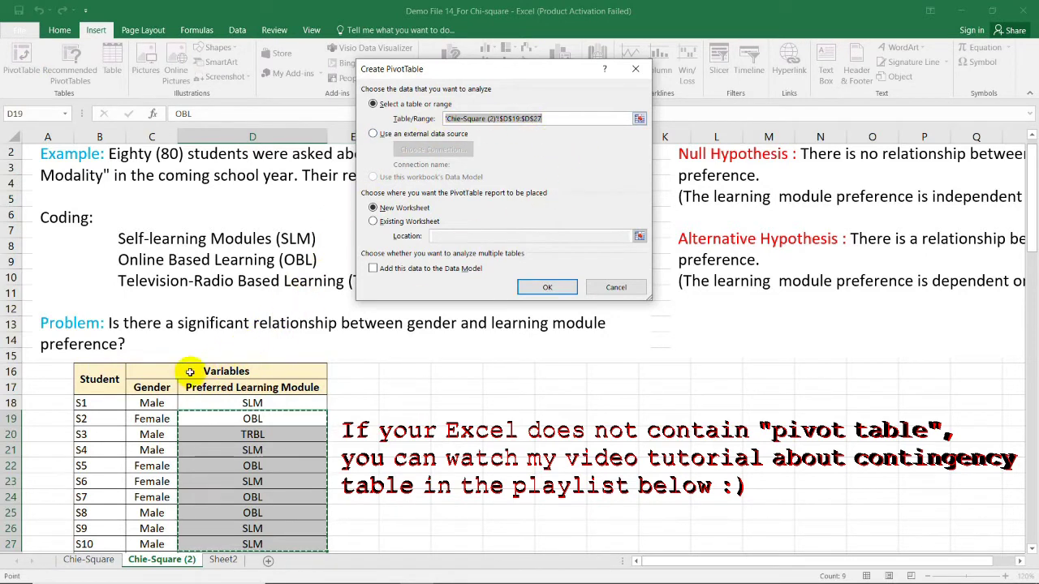
click(548, 118)
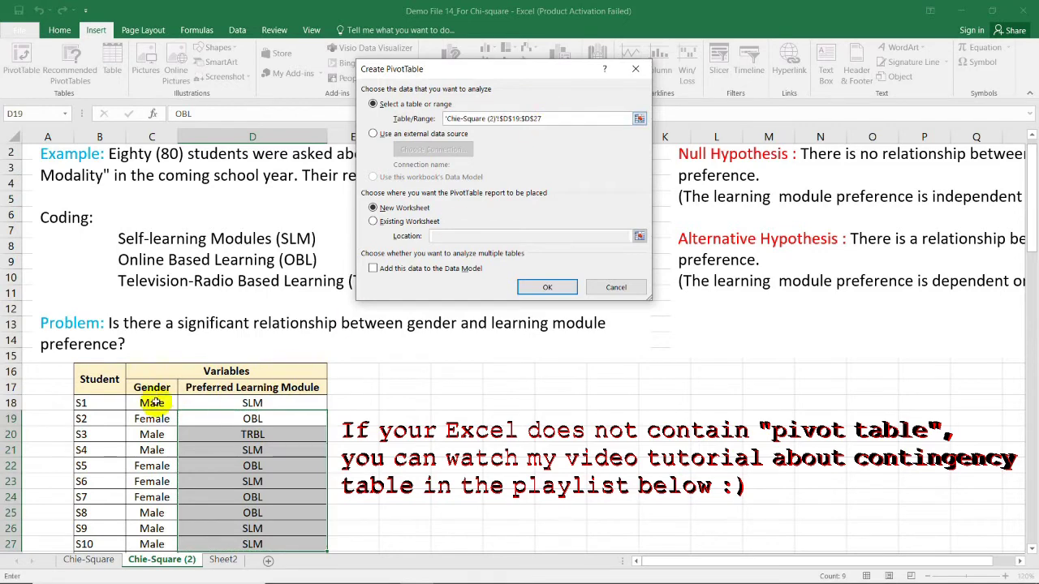
drag(142, 388, 253, 480)
scroll(244, 436, up, 20)
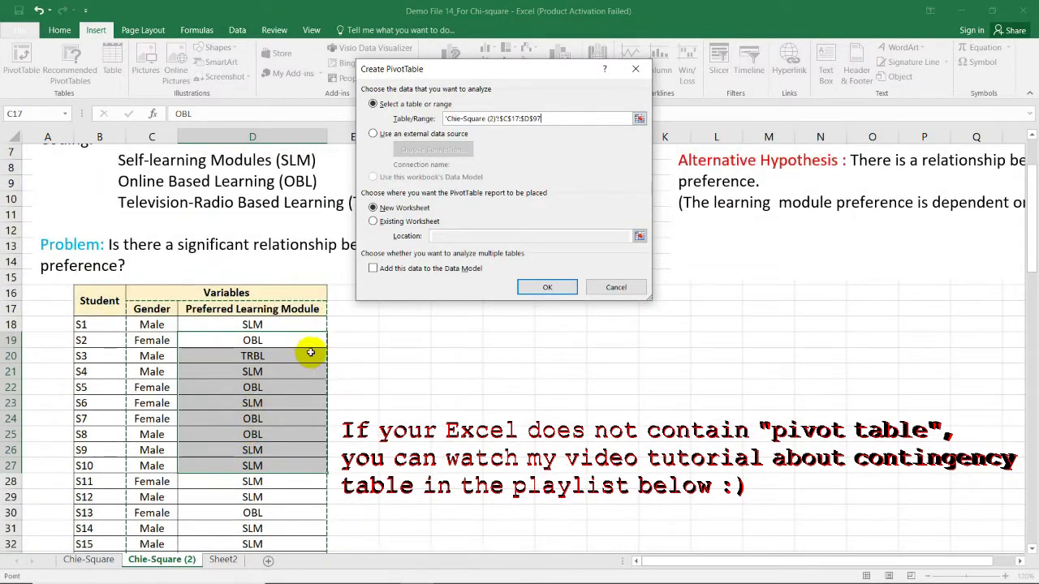
click(551, 287)
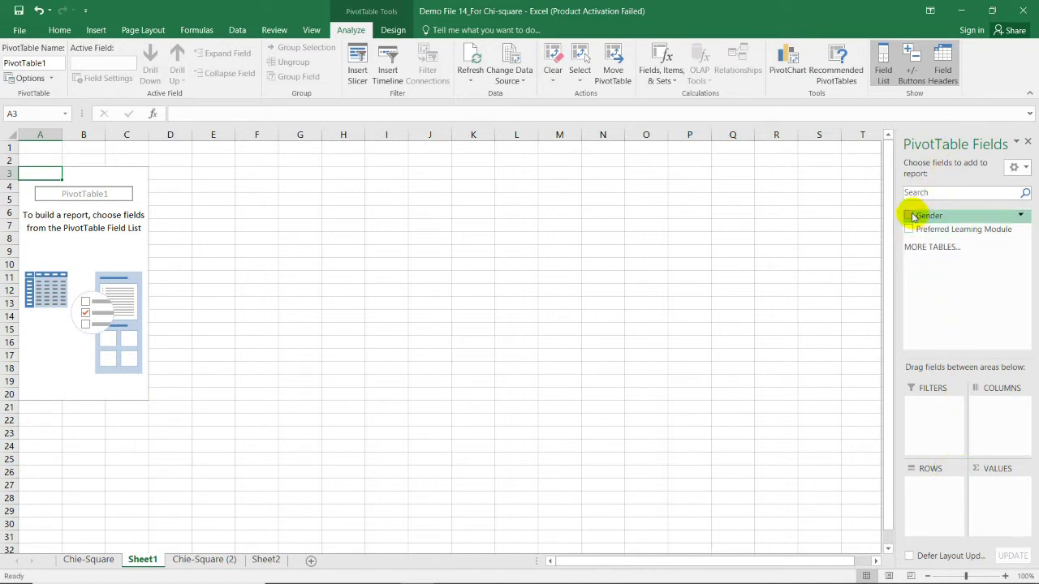
- Lay out the PivotTable with Gender as rows, Preferred Learning Module as columns and the count of Gender as values
drag(912, 216, 934, 491)
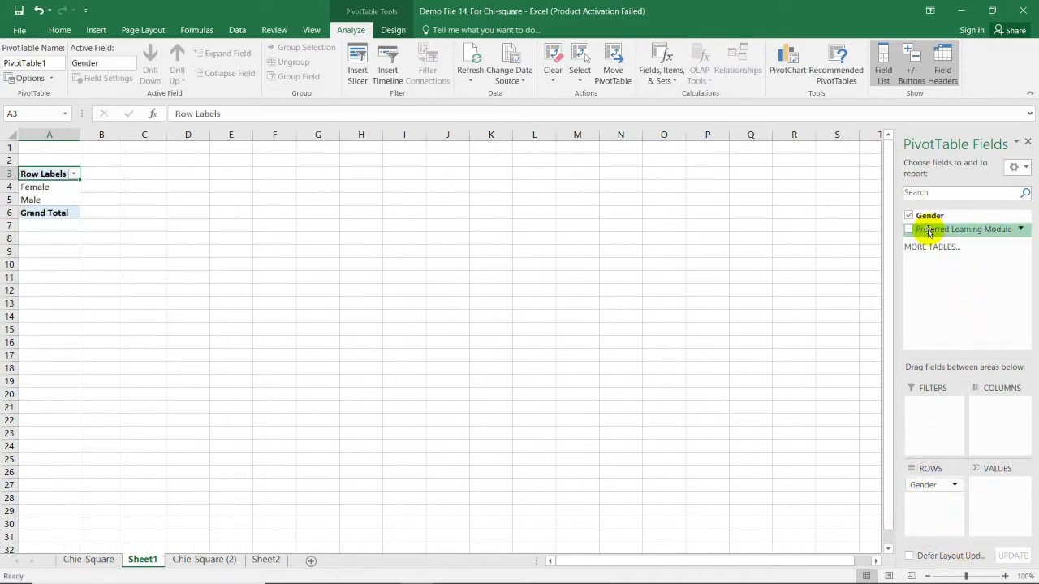
drag(930, 233, 996, 420)
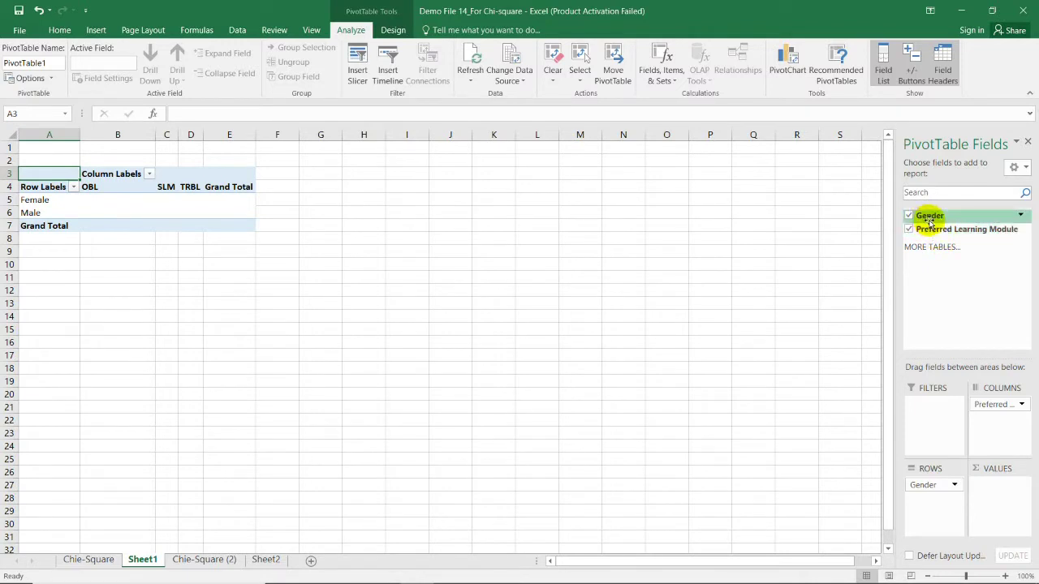
drag(929, 216, 990, 505)
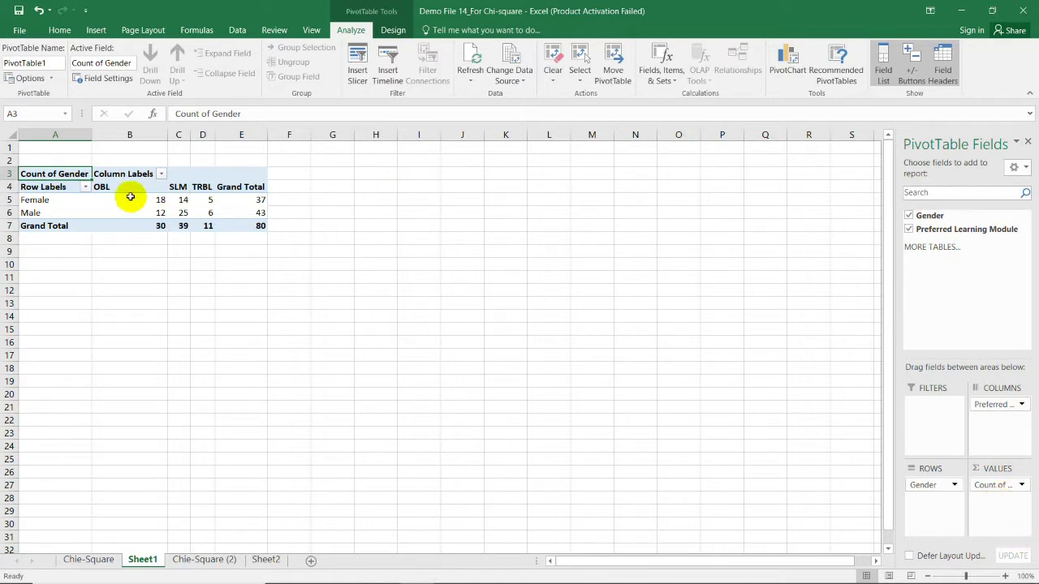
- Check the pivot counts and the available summary calculations in the Count of Gender value field settings
drag(137, 198, 209, 215)
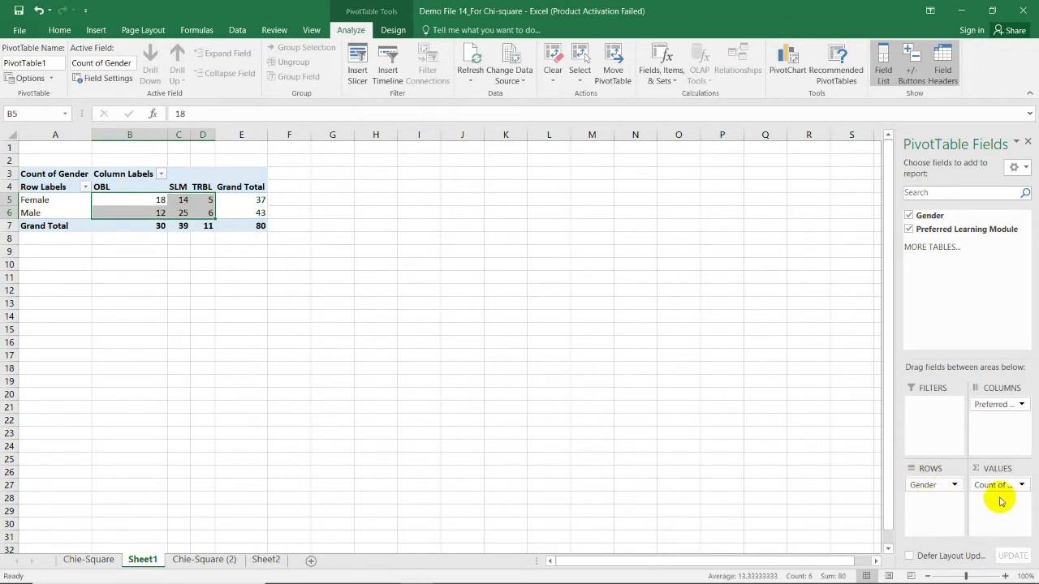
click(1021, 485)
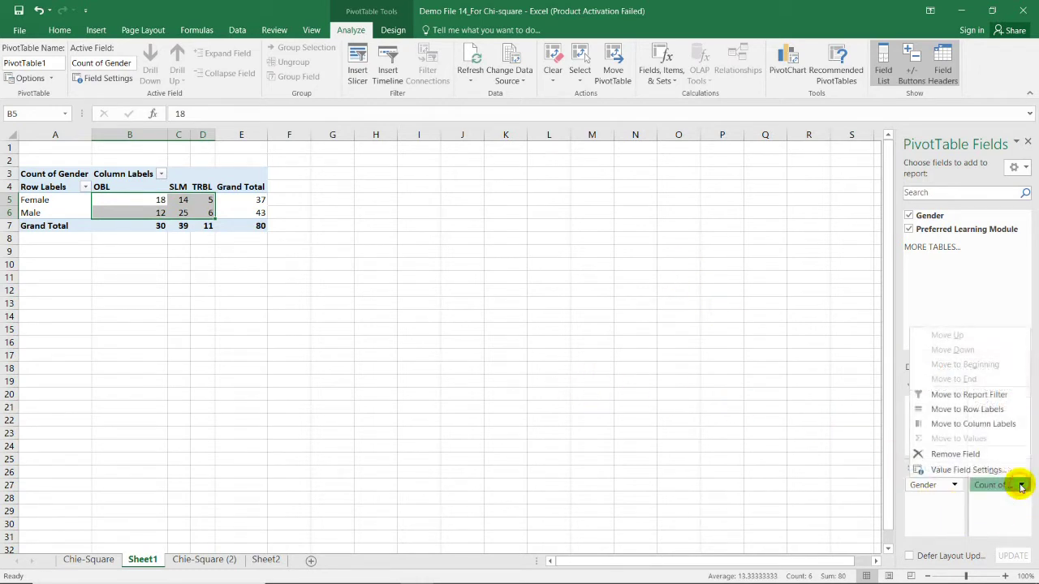
click(961, 470)
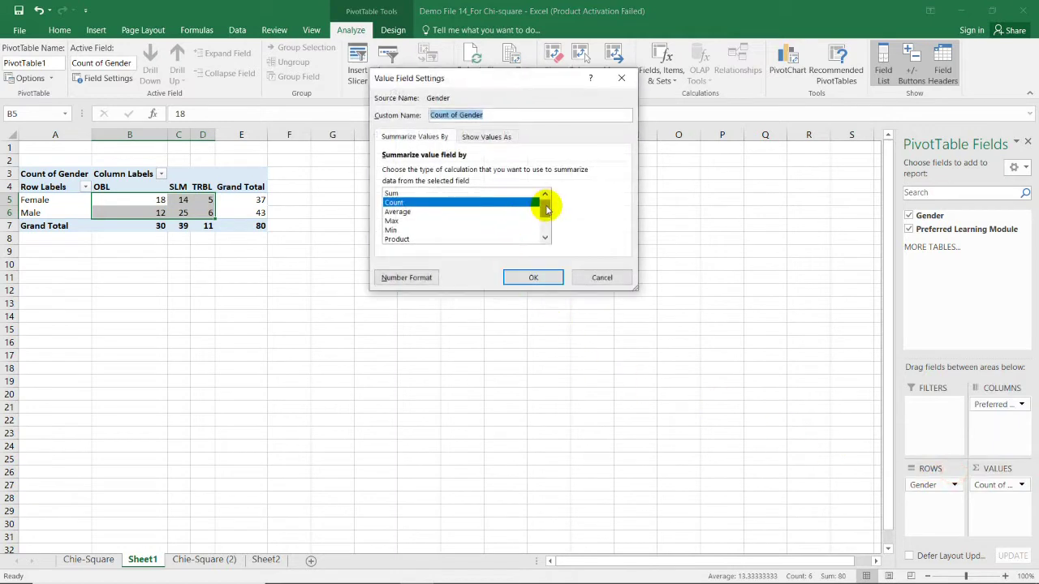
drag(545, 204, 533, 215)
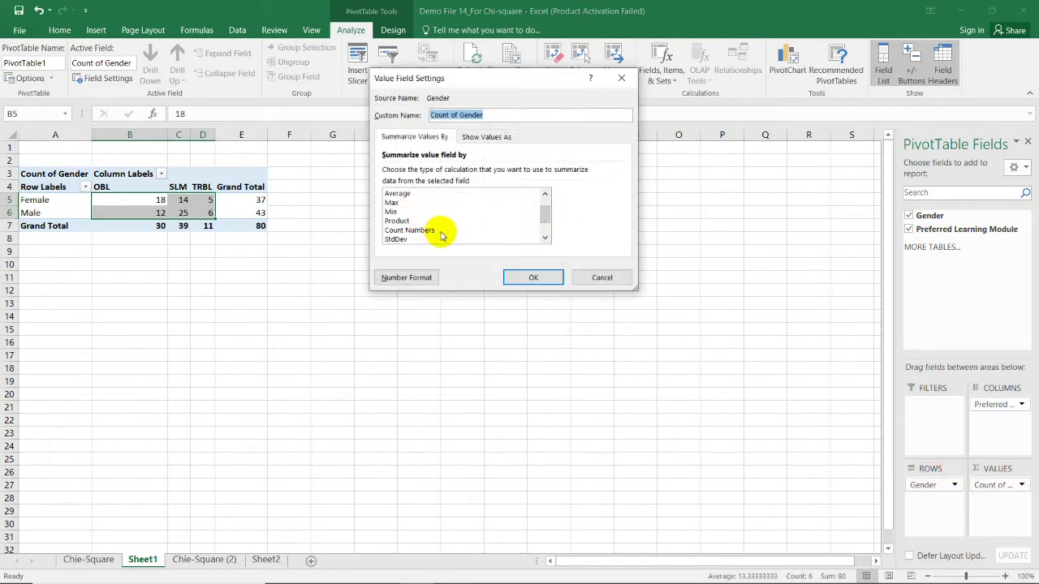
scroll(503, 221, up, 2)
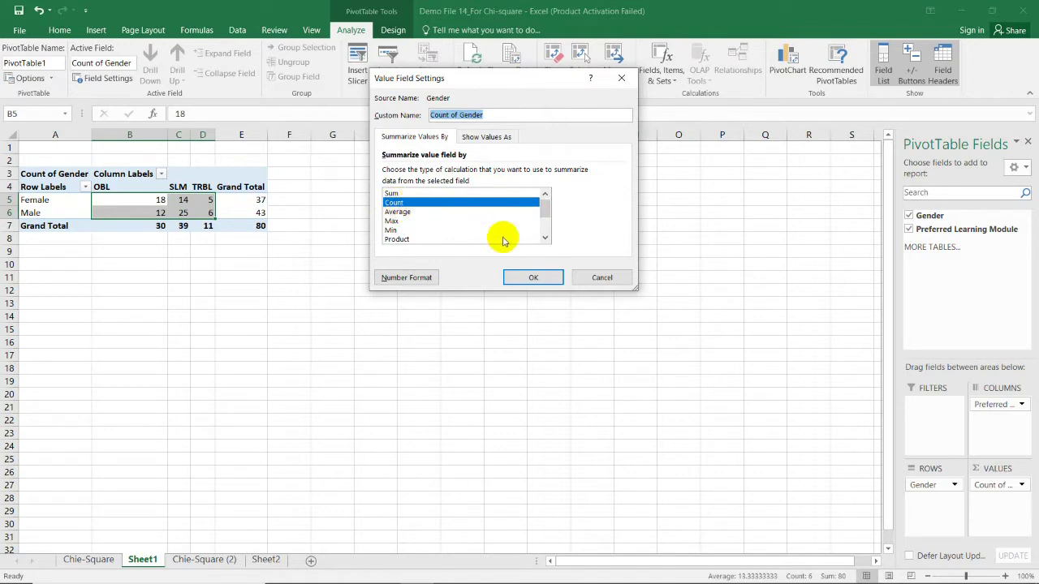
click(602, 278)
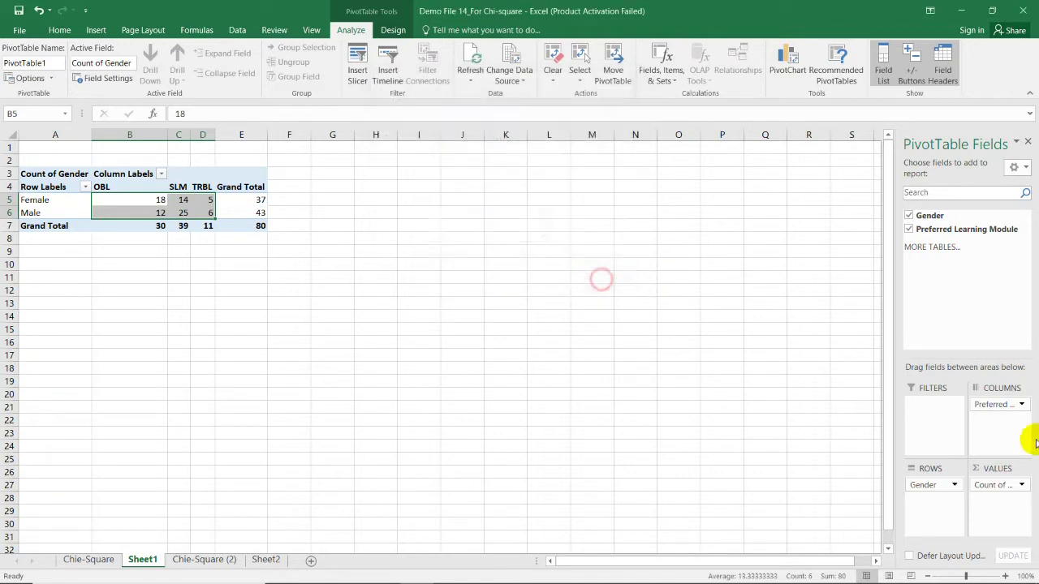
click(133, 292)
drag(745, 560, 540, 517)
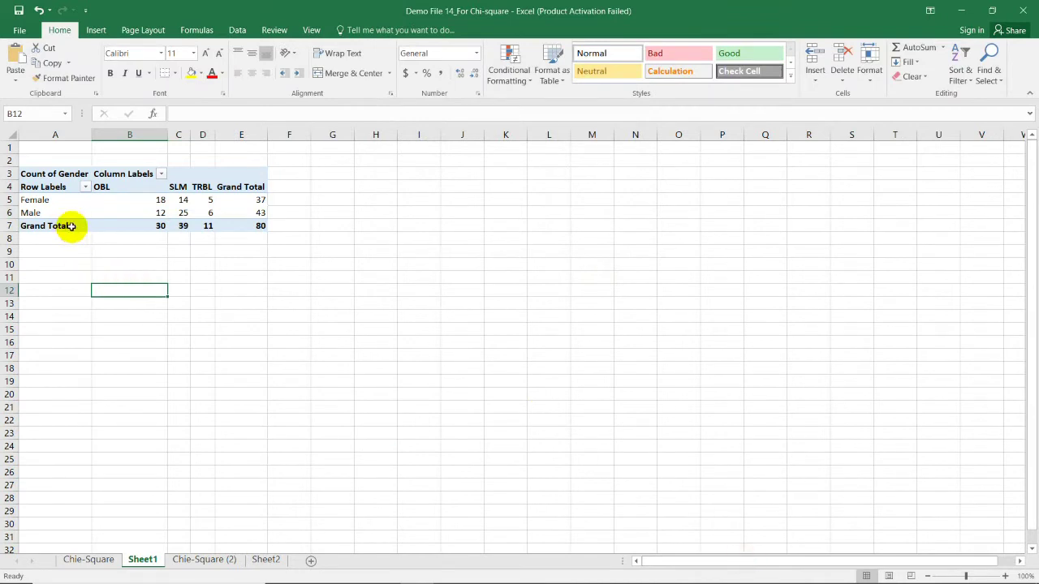
click(203, 200)
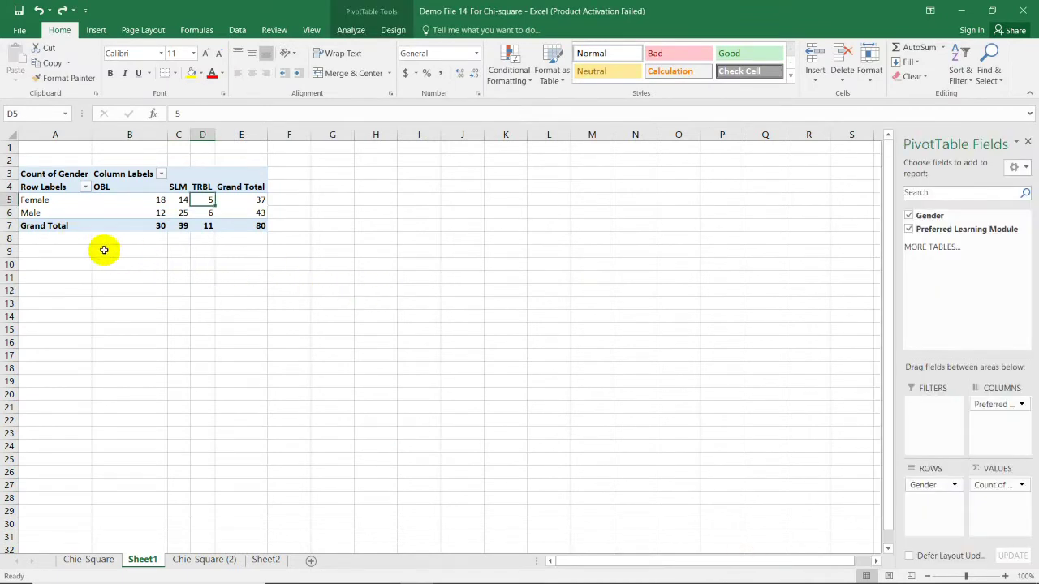
- Copy the pivot table's A4:E7 and paste it as values at F17 on the Chie-Square (2) sheet
drag(27, 188, 251, 225)
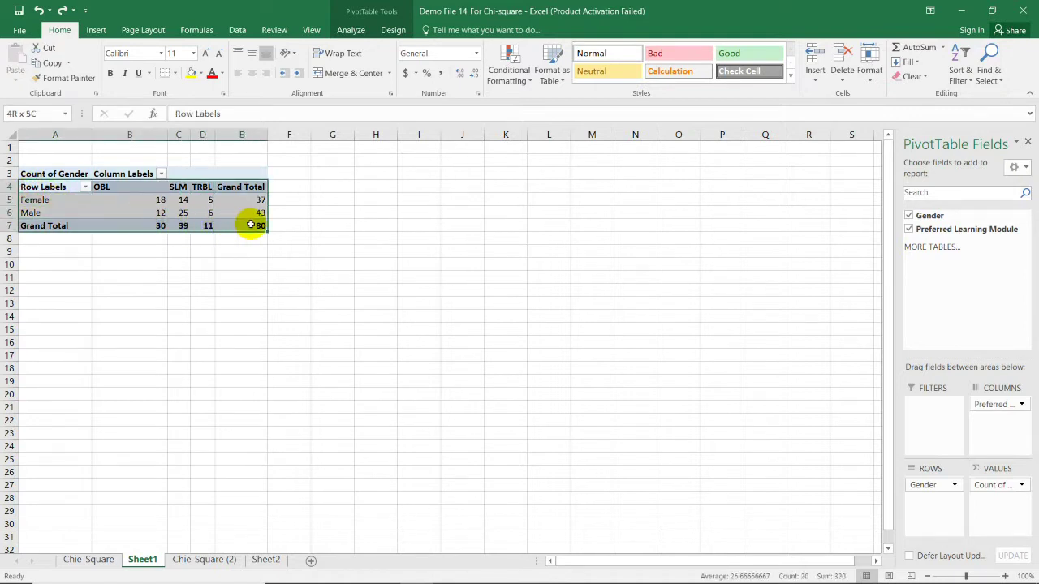
right_click(101, 197)
click(130, 206)
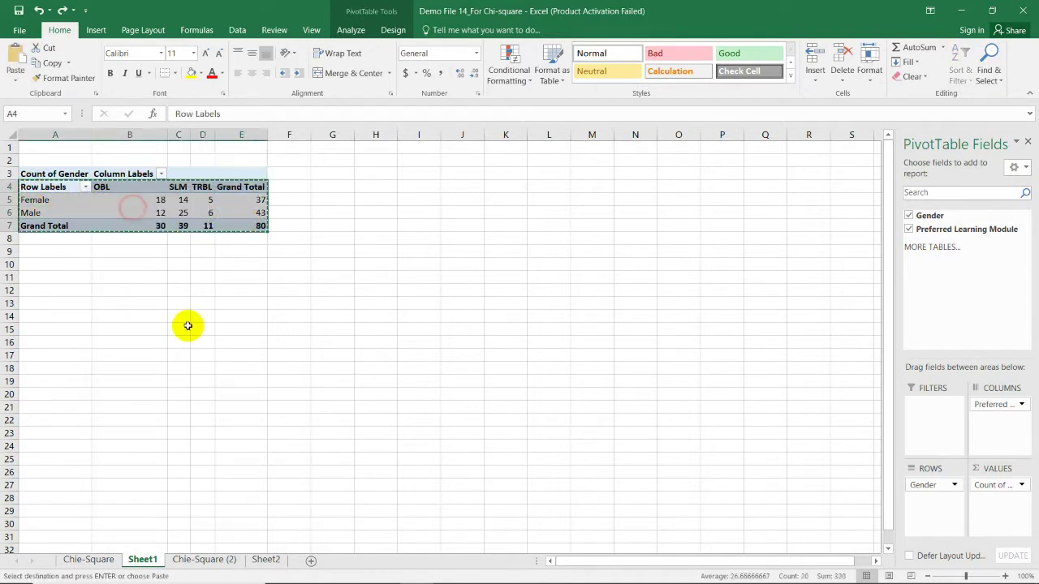
click(208, 558)
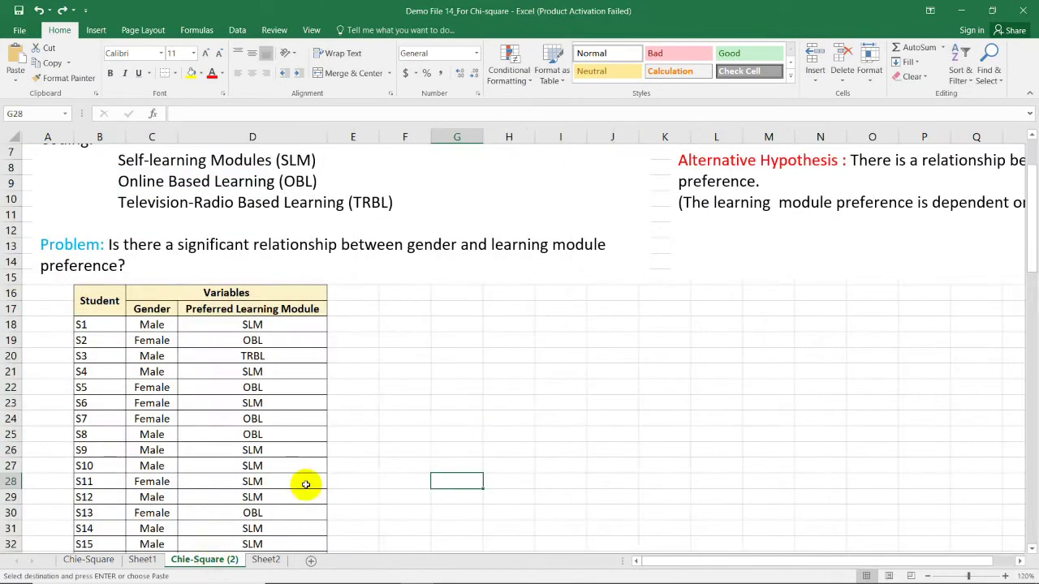
click(404, 308)
right_click(401, 310)
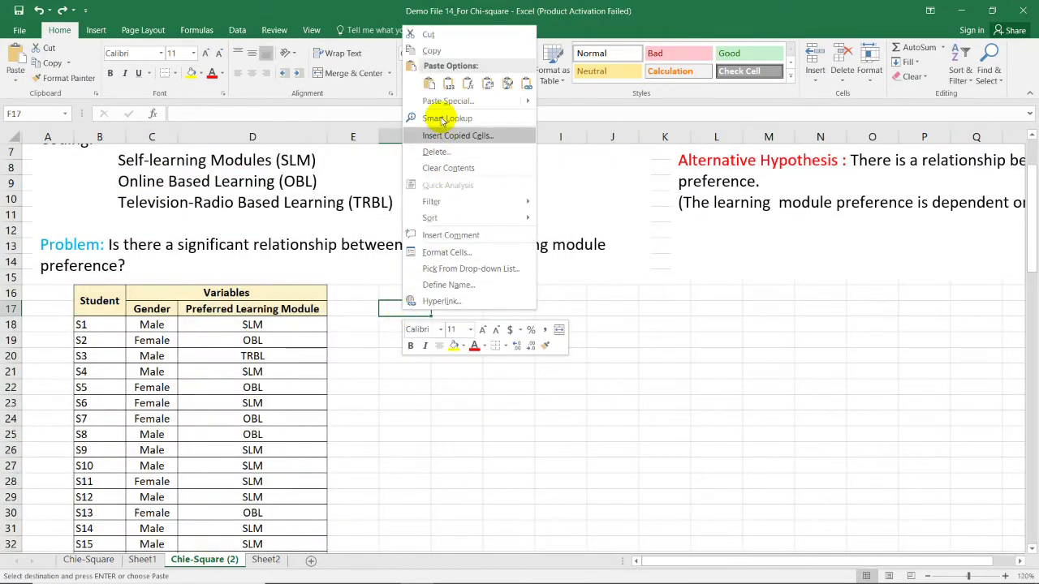
click(449, 85)
click(568, 371)
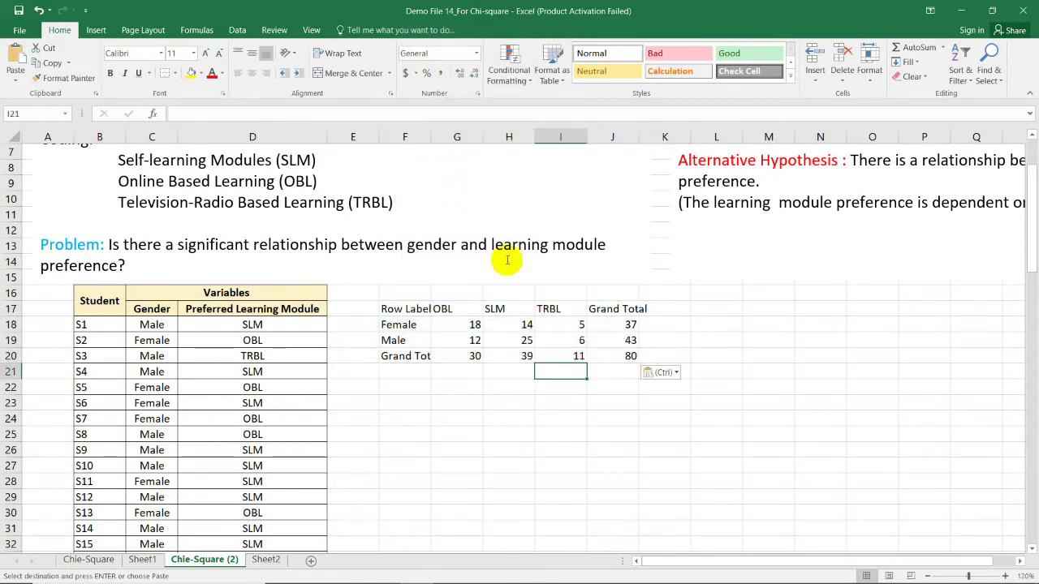
key(ctrl+z)
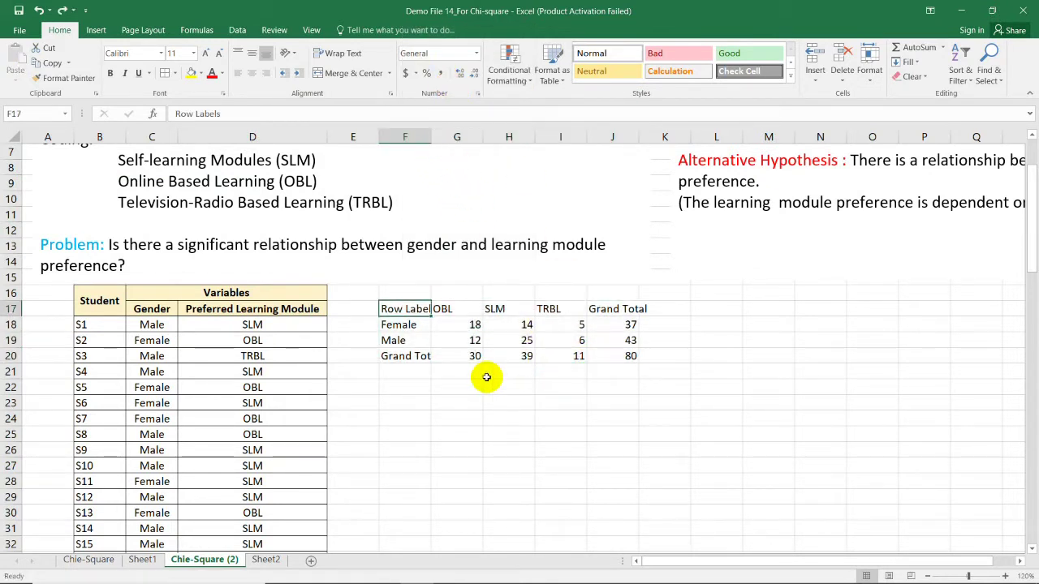
click(469, 384)
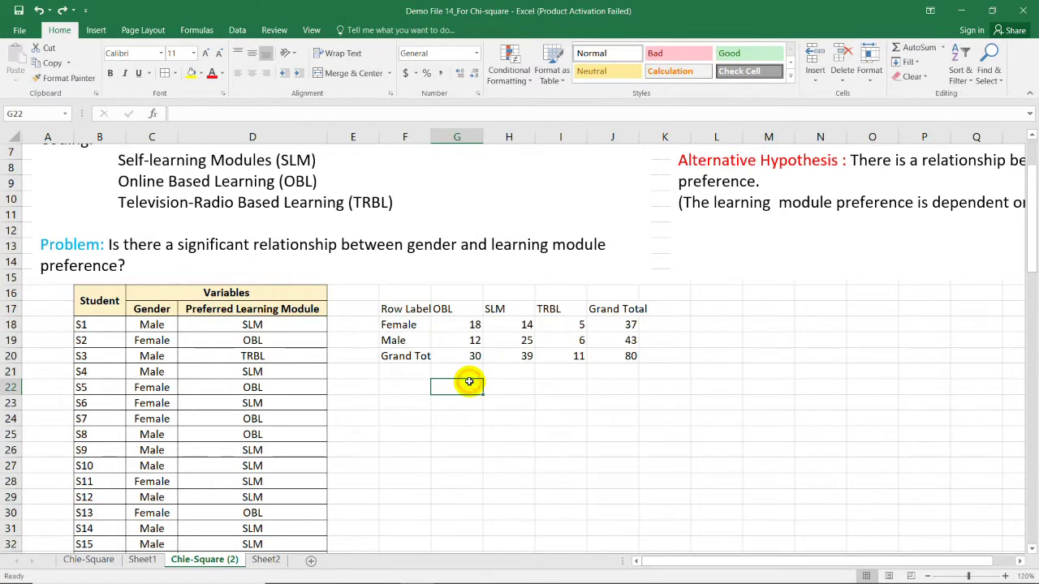
- Replace the "Row Labels" heading in F17 with "Observed/Actual" and fit column F to its contents
double_click(407, 309)
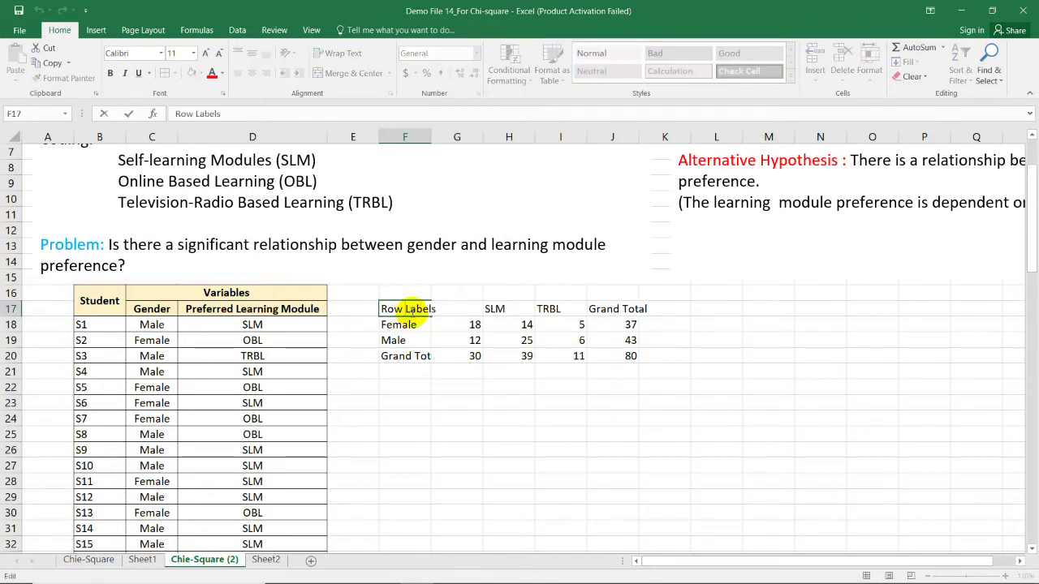
drag(380, 309, 468, 323)
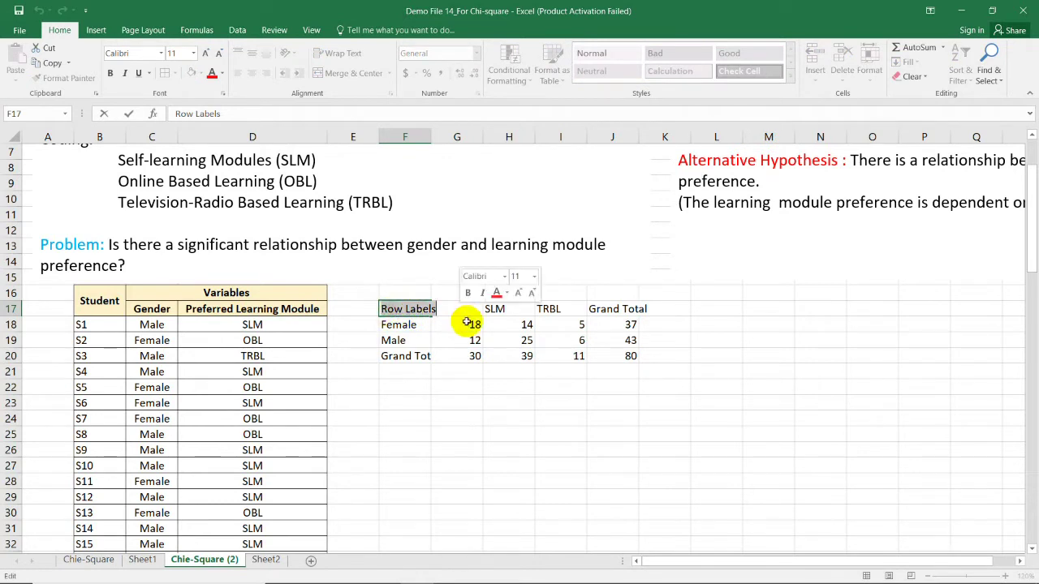
text(Observed/Actual)
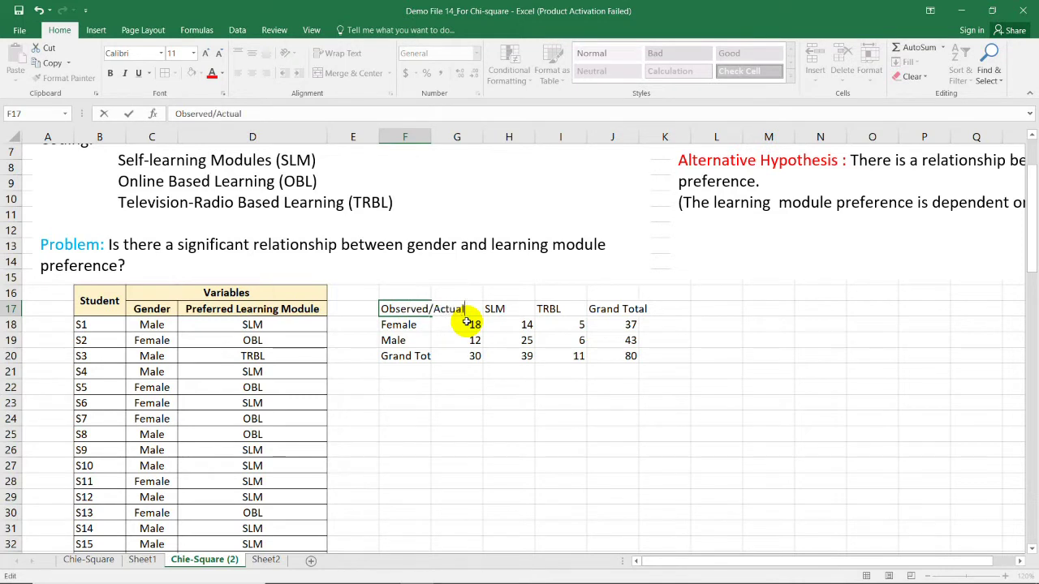
click(598, 420)
double_click(430, 137)
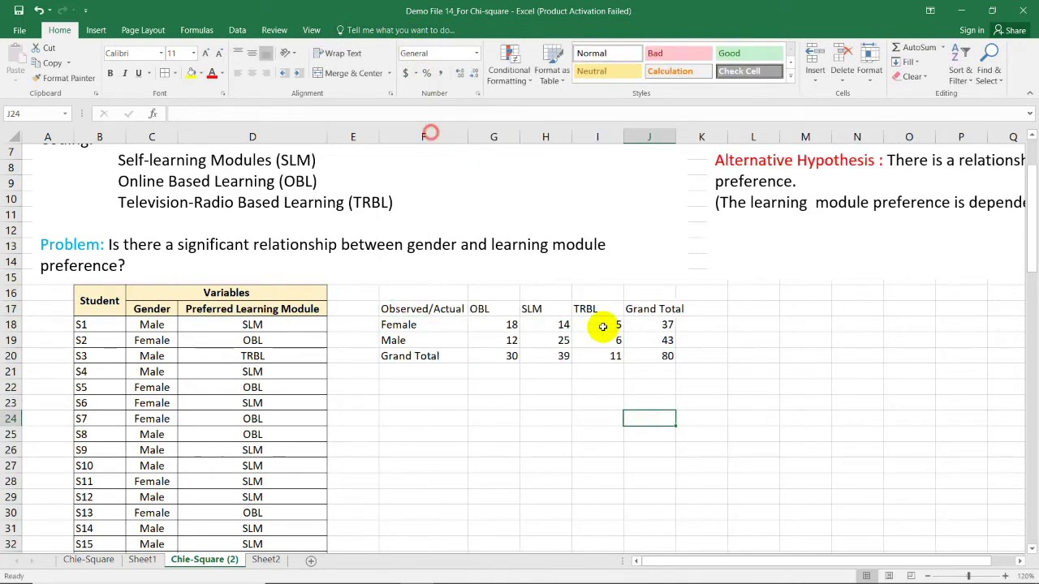
- Apply borders to all cells of the observed counts table in F17:J20
drag(422, 309, 659, 352)
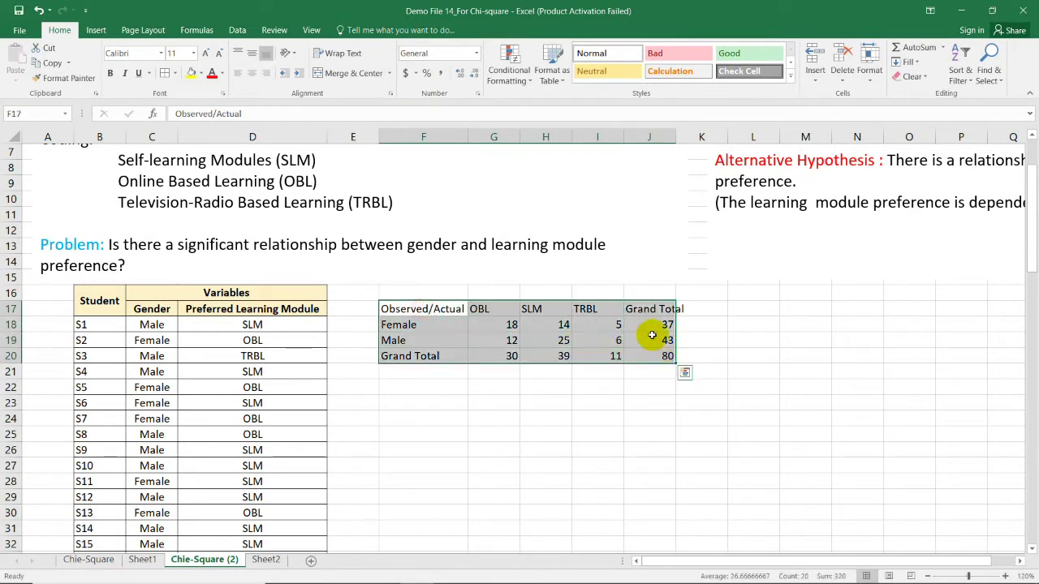
click(165, 73)
click(581, 373)
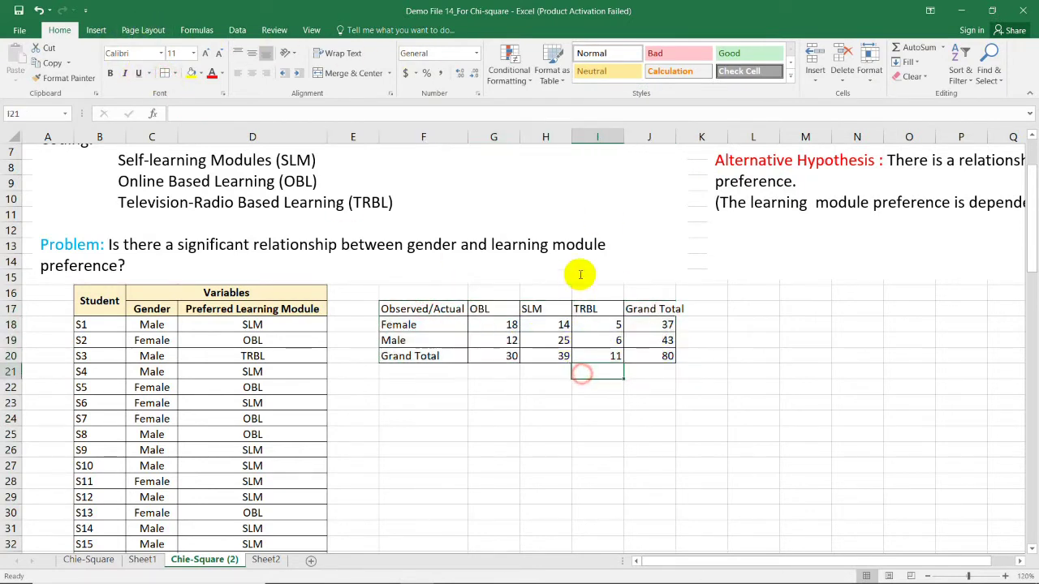
- Fill the OBL, SLM and TRBL headings light green and the Female and Male labels light orange
drag(491, 309, 586, 309)
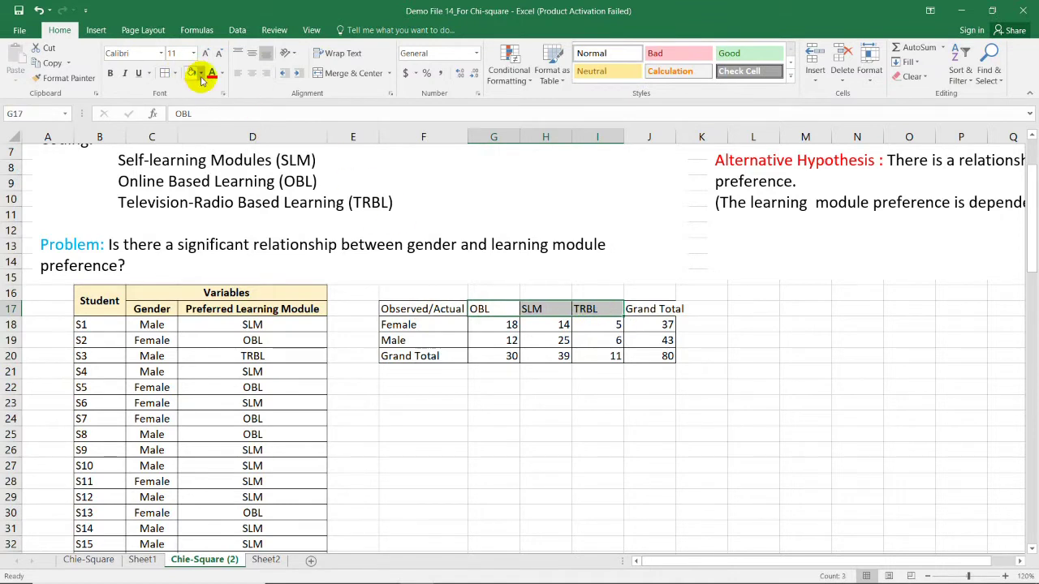
click(201, 73)
click(285, 113)
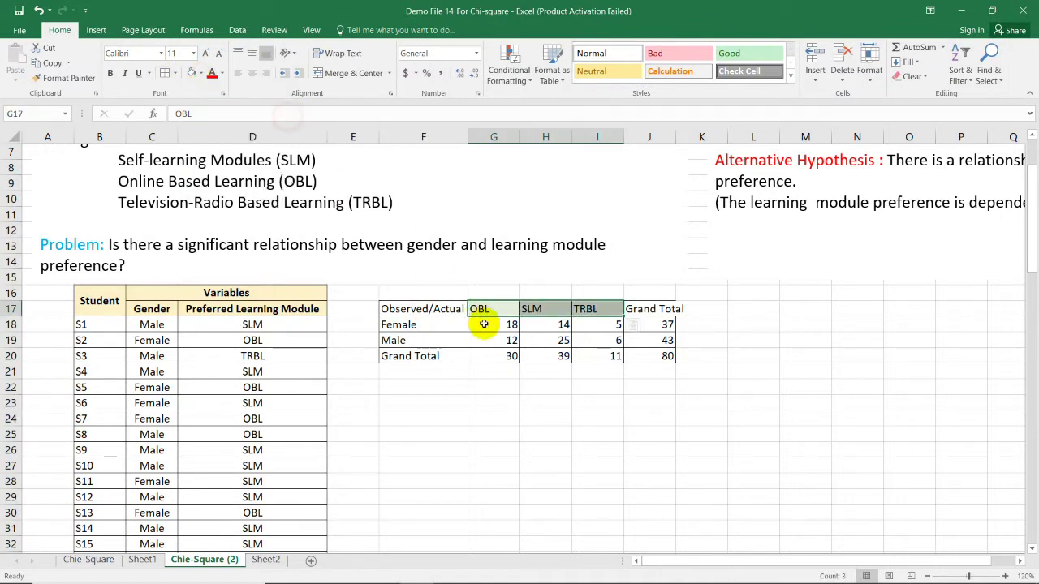
drag(418, 325, 415, 340)
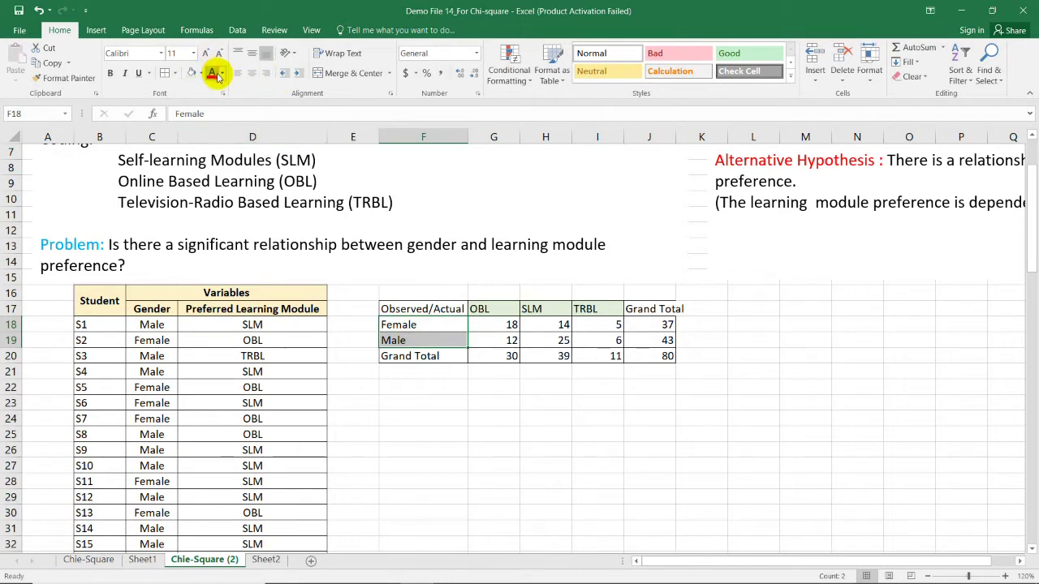
click(202, 73)
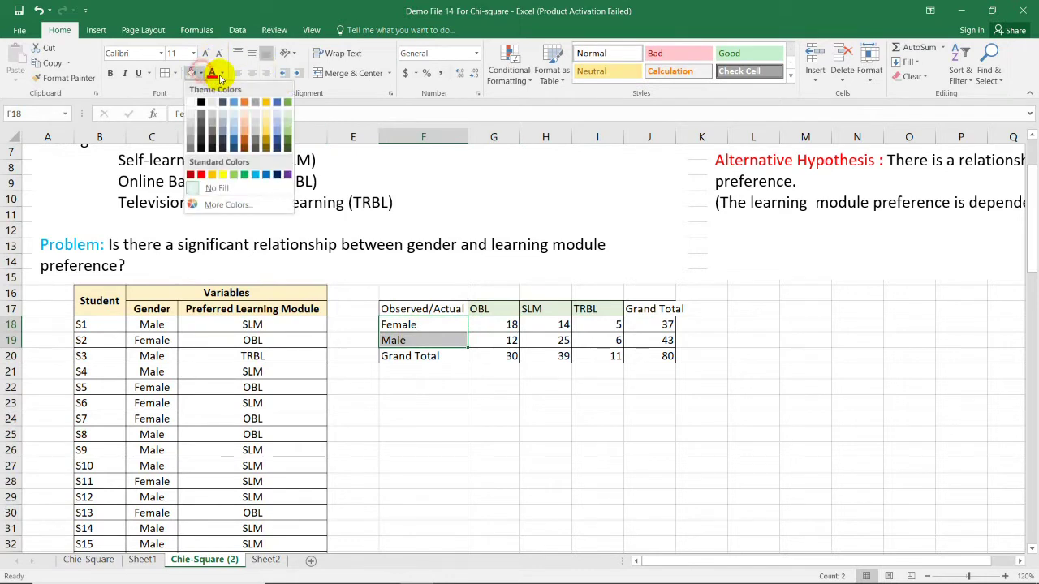
click(243, 113)
click(619, 398)
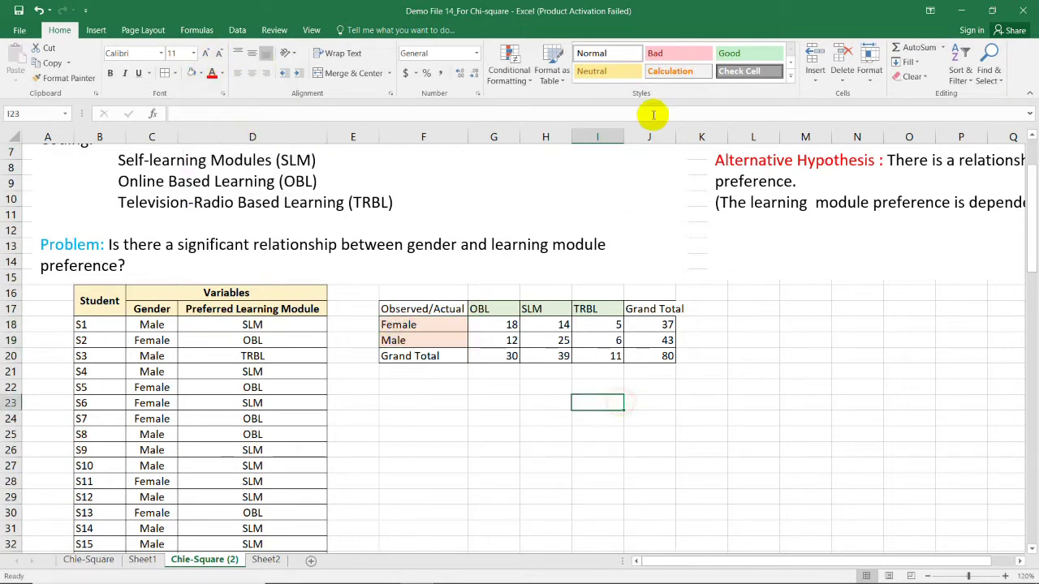
- Widen column J to fit the Grand Total heading and make the observed table's row and column headings bold
drag(675, 136, 687, 136)
click(741, 352)
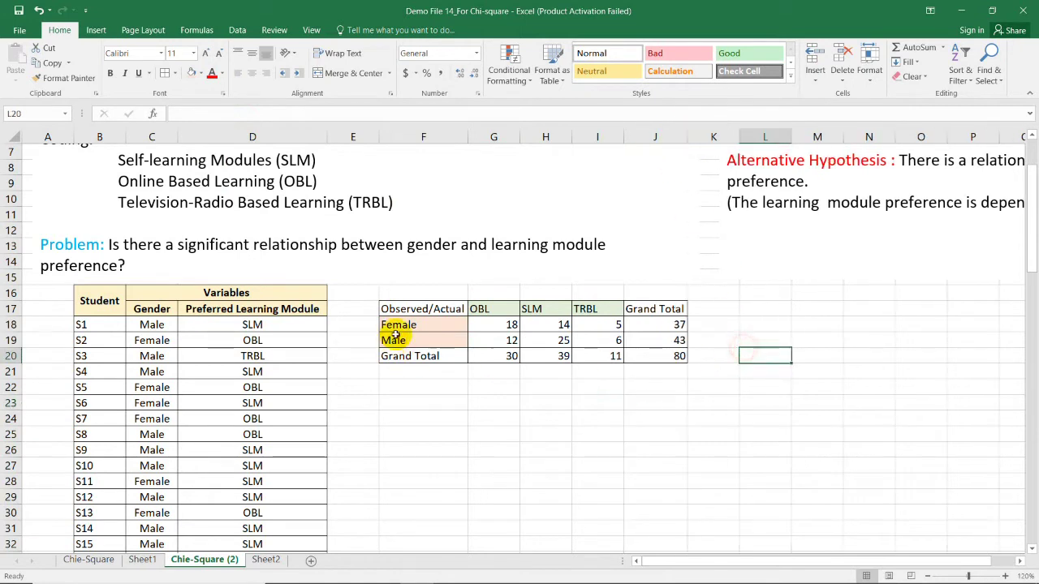
drag(465, 135, 465, 134)
click(598, 449)
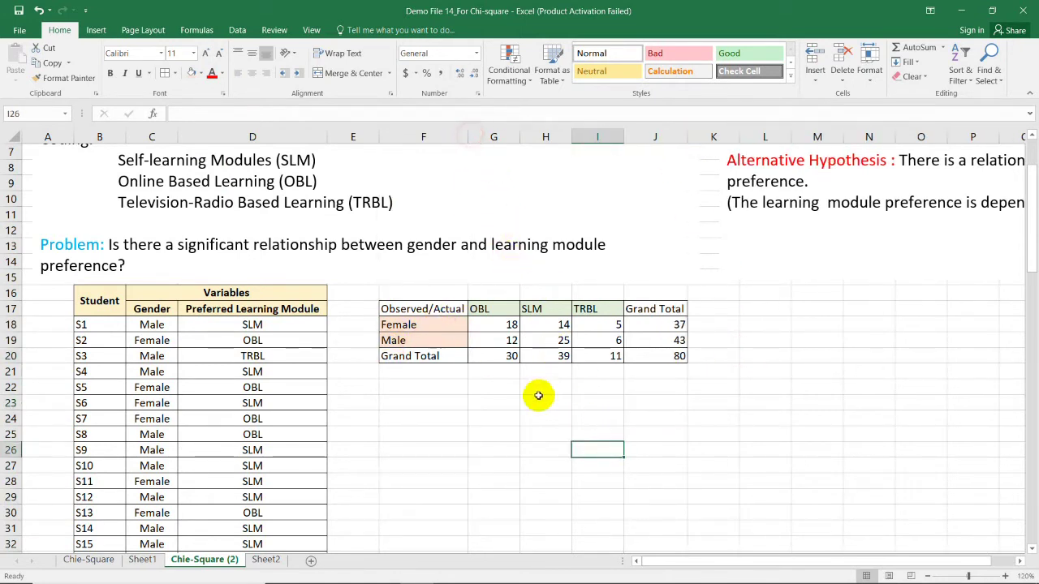
click(423, 405)
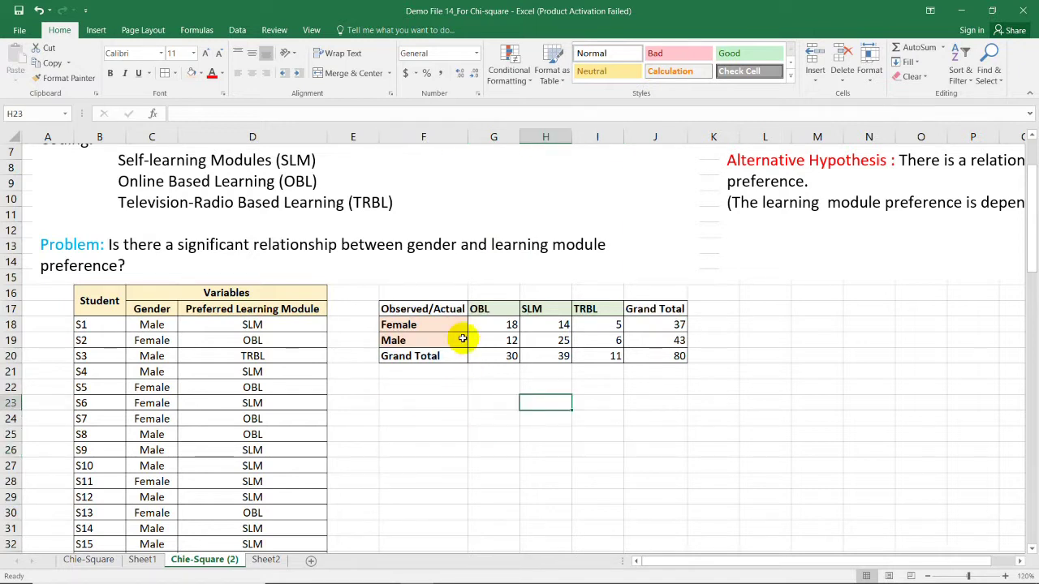
- Duplicate the observed table F17:J20 below itself, starting at F23
click(403, 307)
drag(436, 322, 655, 368)
key(ctrl+c)
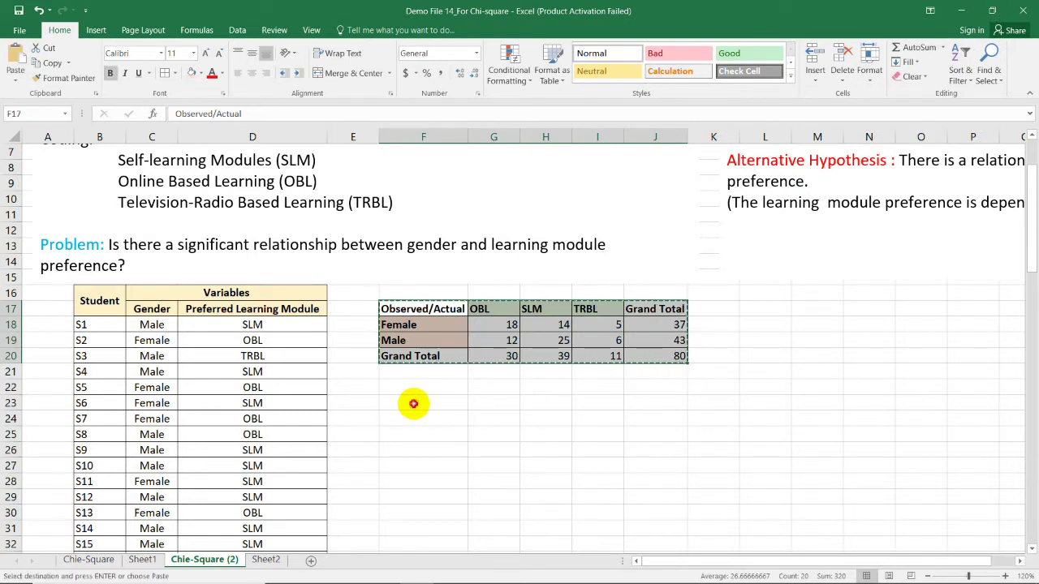
click(413, 404)
key(ctrl+v)
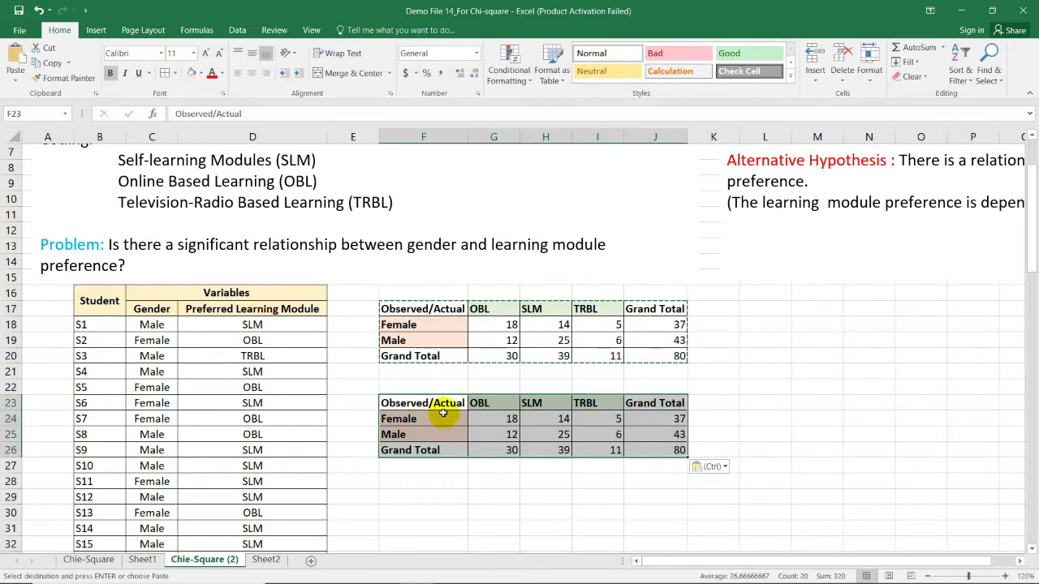
- Change the heading in F23 of the copied table to "Expected"
click(454, 404)
double_click(457, 404)
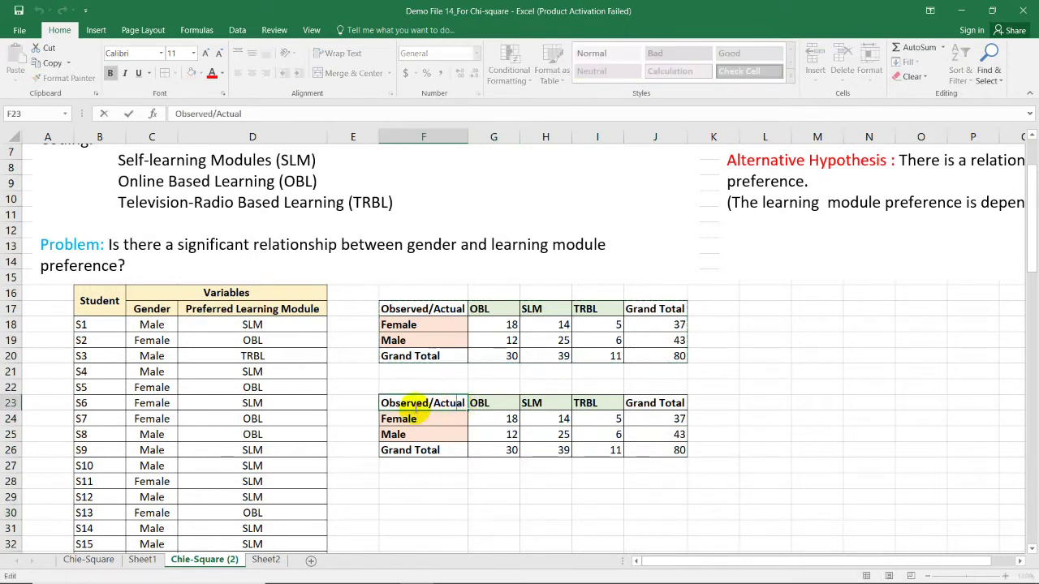
drag(383, 403, 486, 397)
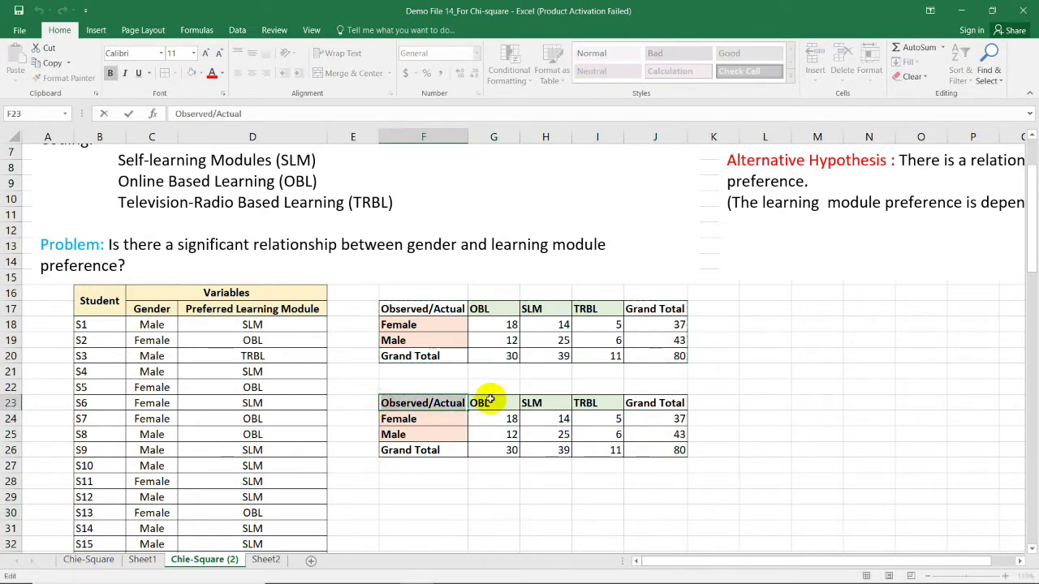
text(Expected)
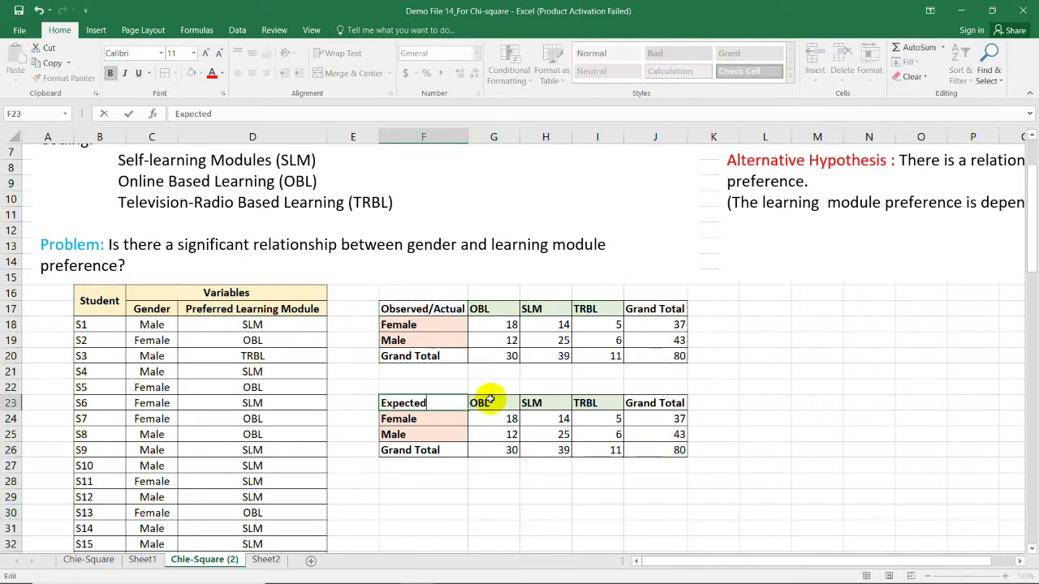
click(557, 493)
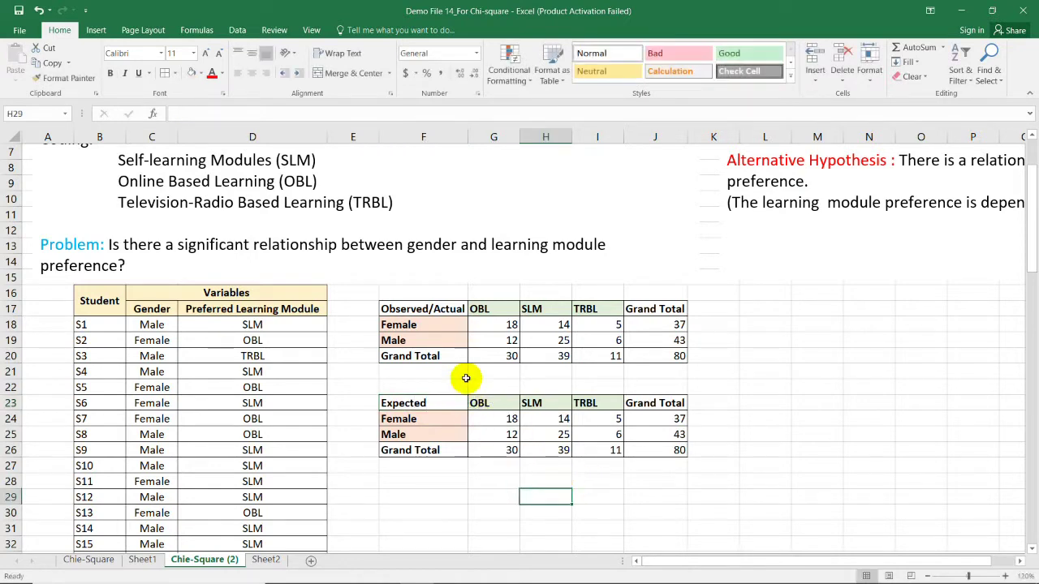
- Clear the copied Female and Male counts in G24:I25 of the Expected table, keeping its grand totals
click(457, 406)
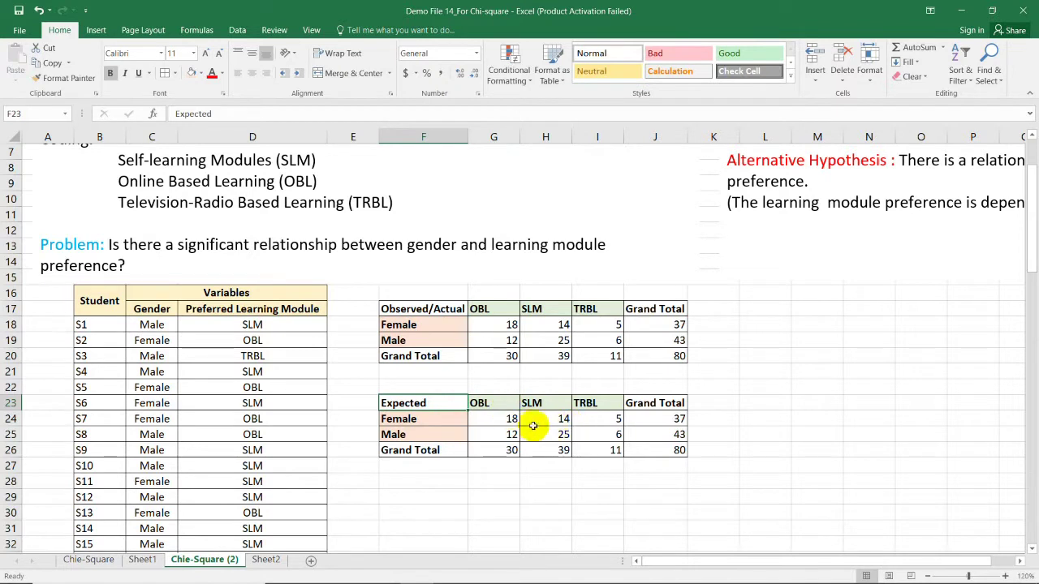
drag(496, 416, 609, 446)
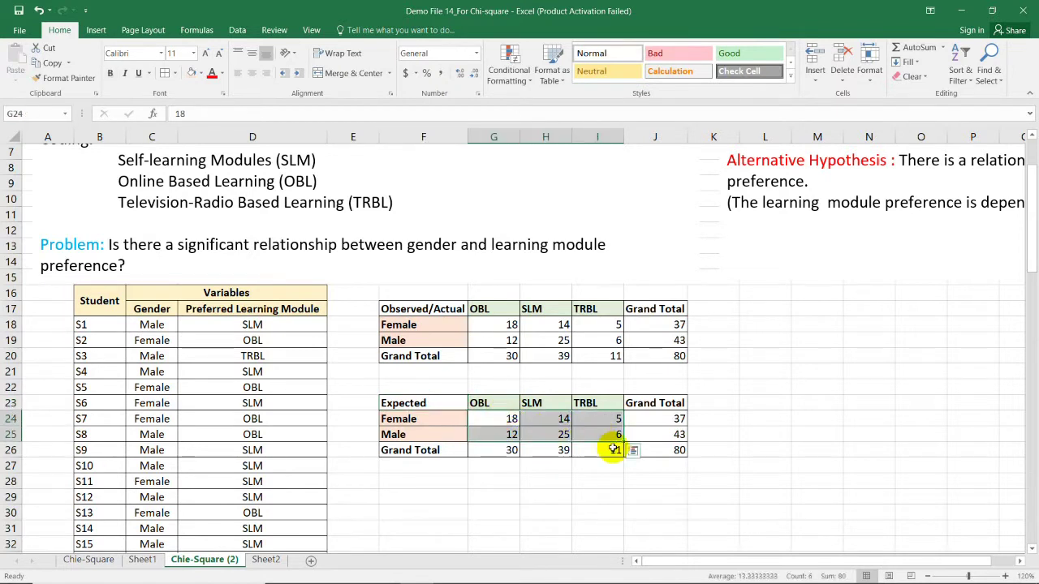
key(Delete)
- Calculate the expected Female OBL frequency in G24 with the formula =(J24*G26)/J26
click(469, 421)
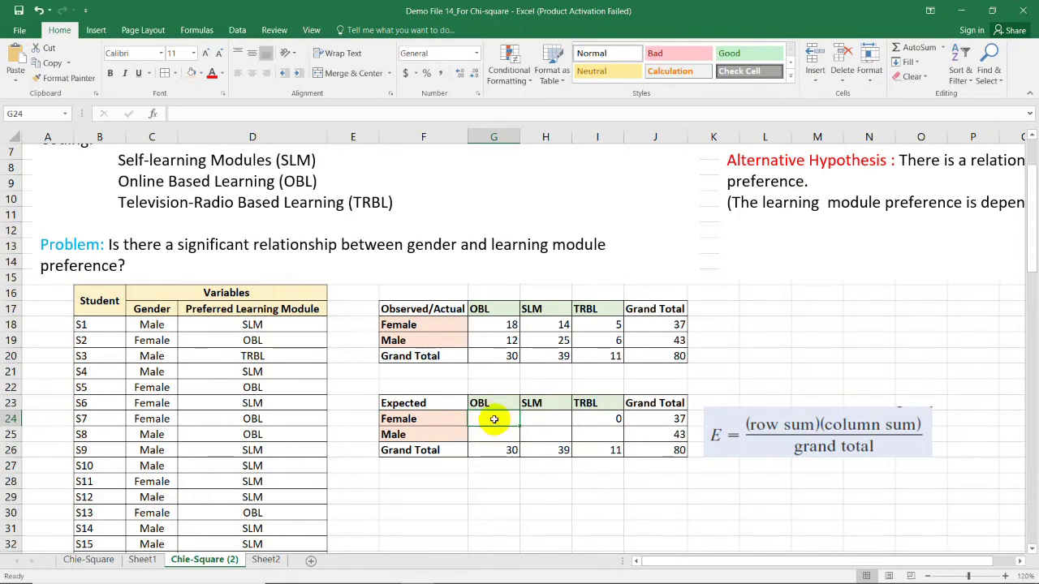
text(=()
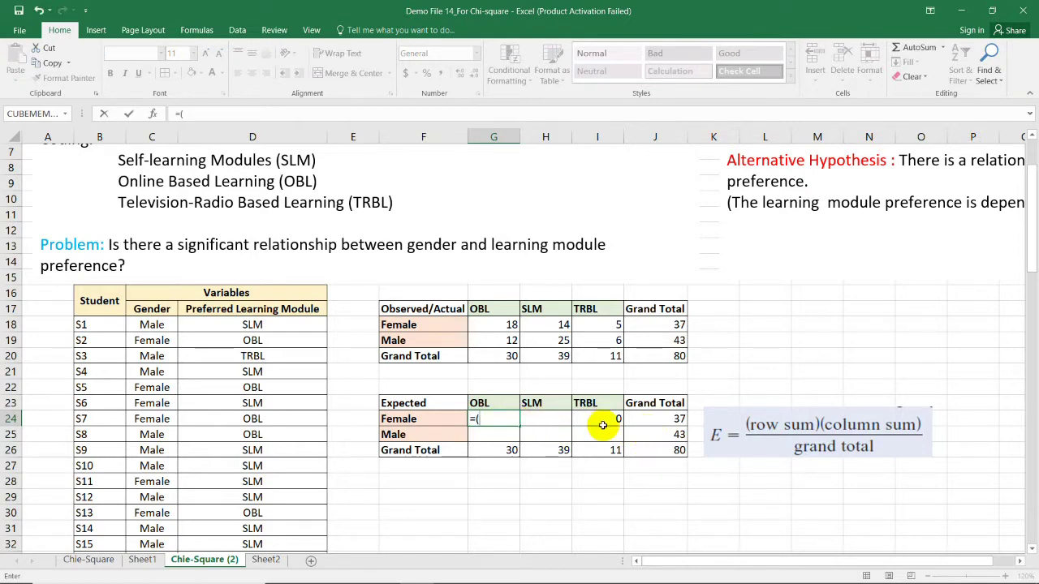
click(657, 418)
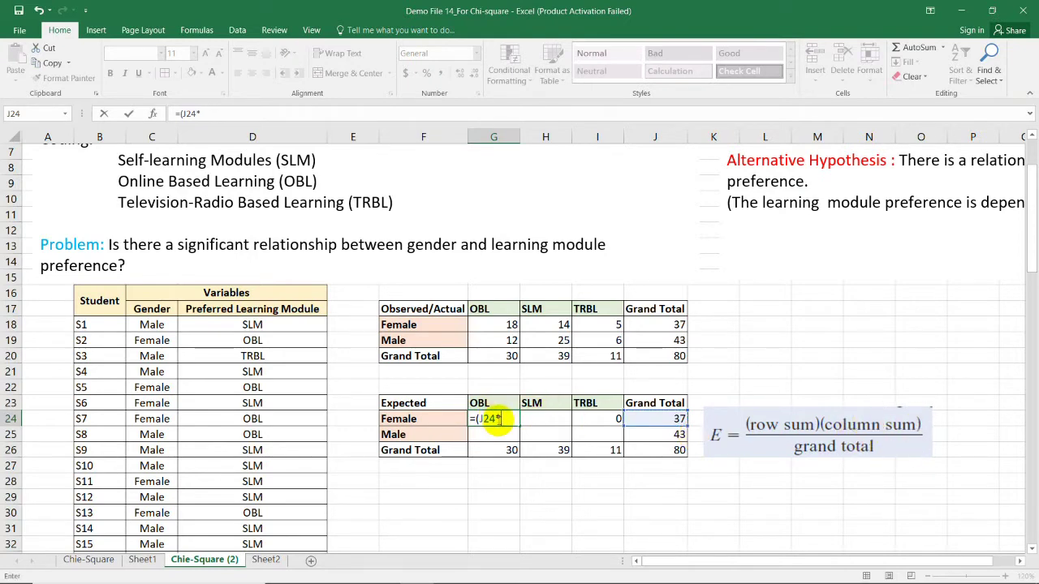
click(509, 452)
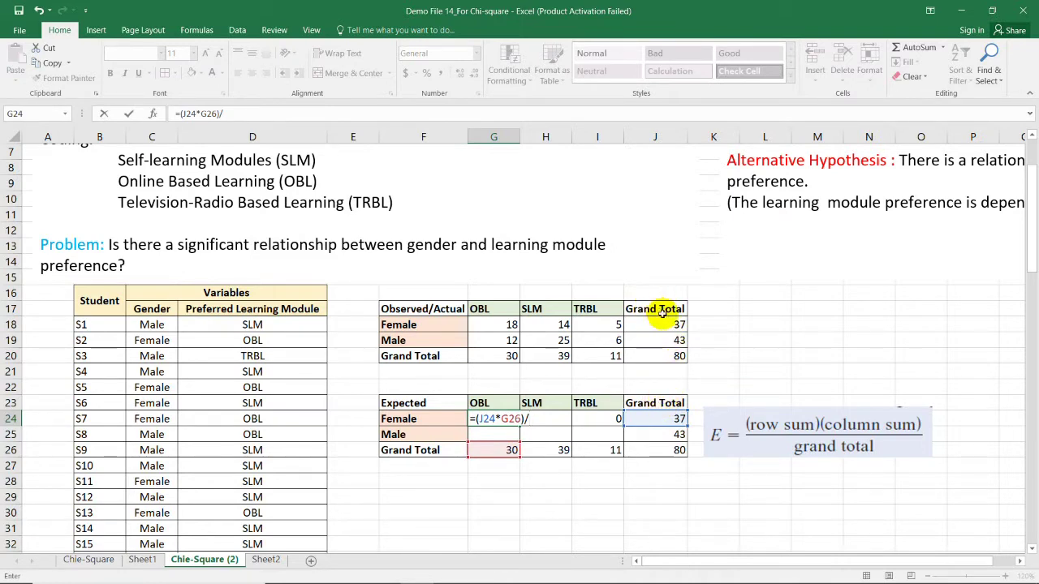
click(679, 452)
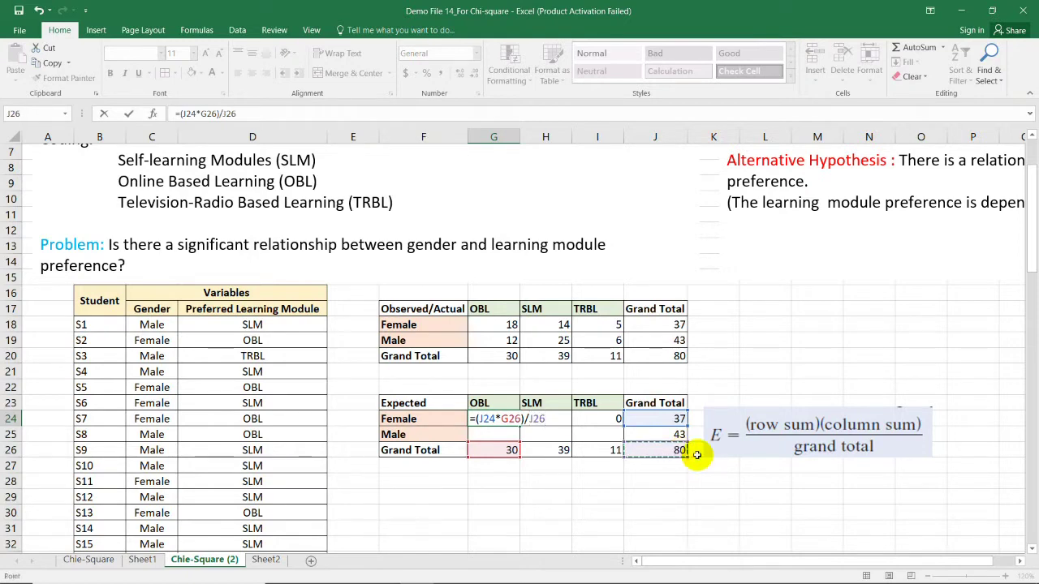
key(Return)
click(527, 419)
click(506, 421)
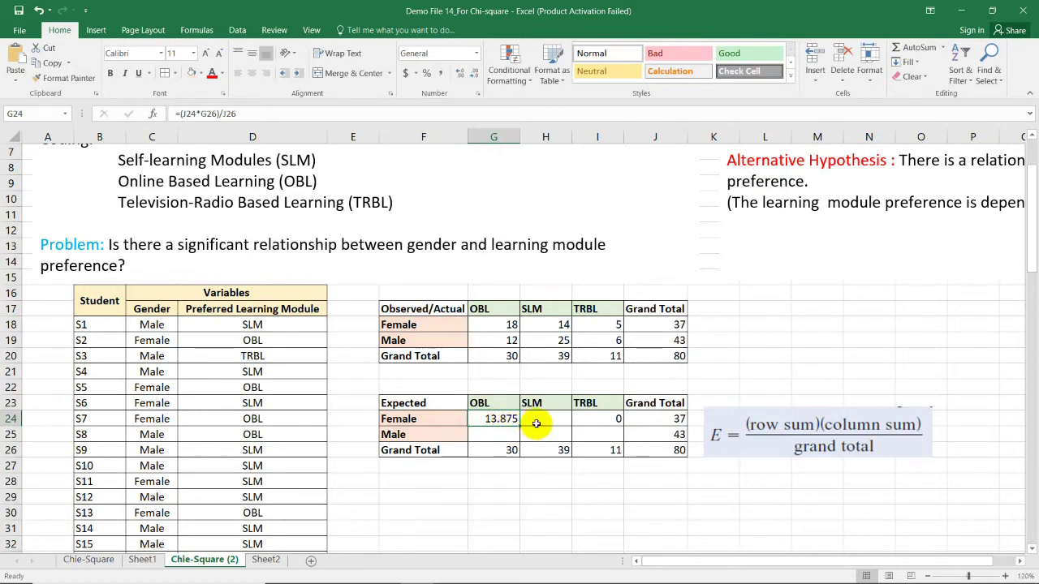
click(536, 422)
text(=(J24)
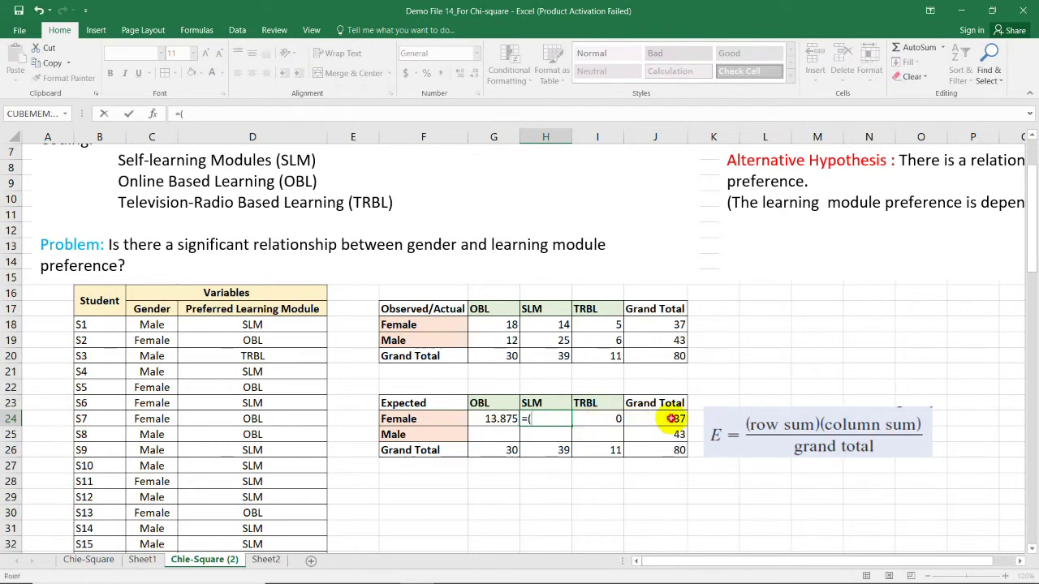
click(673, 418)
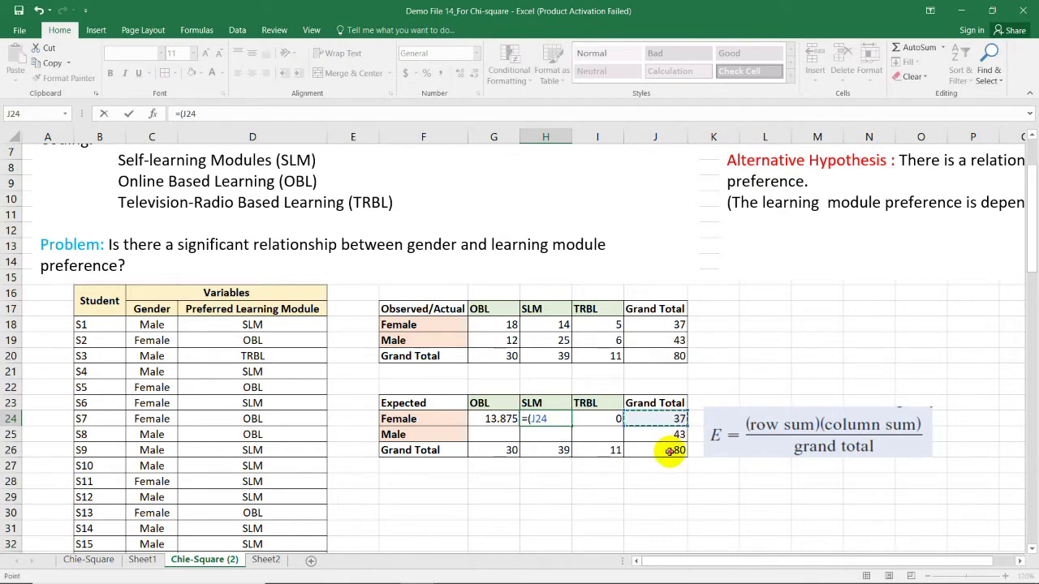
click(670, 451)
key(BackSpace)
key(Escape)
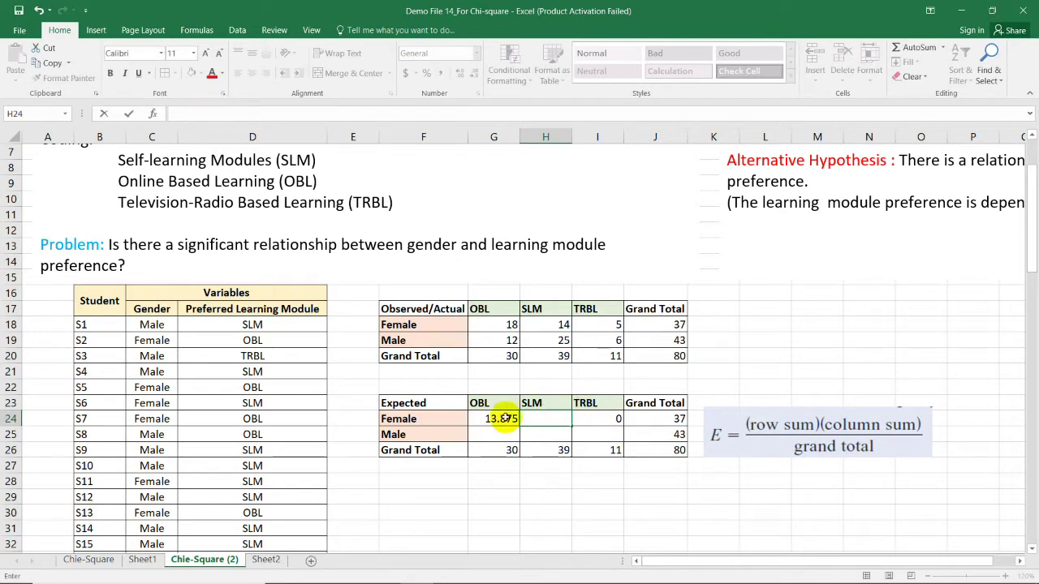
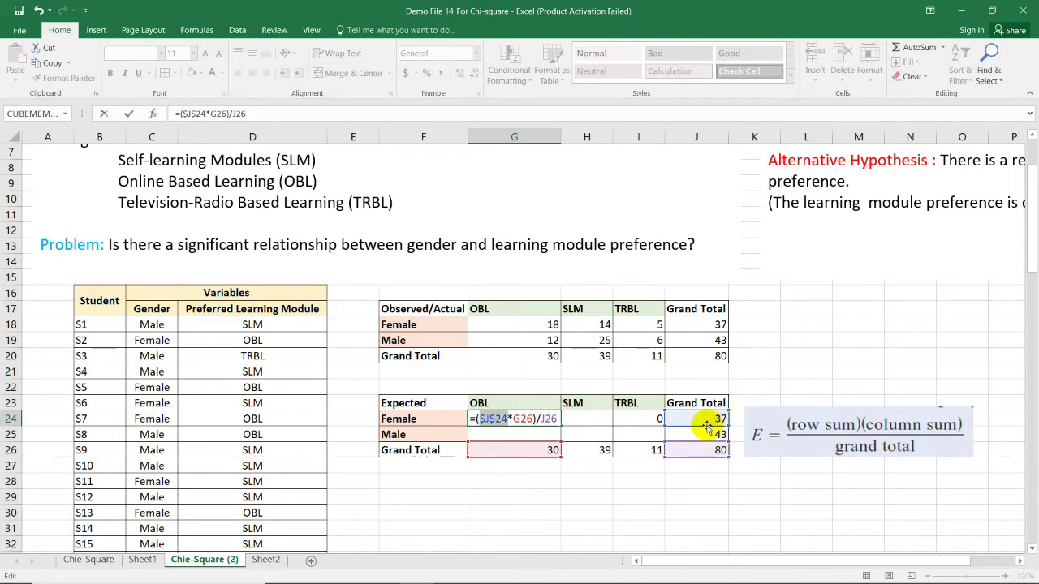
- Make the row sum and grand total references absolute in G24, so the formula reads =($J$24*G26)/$J$26
click(553, 418)
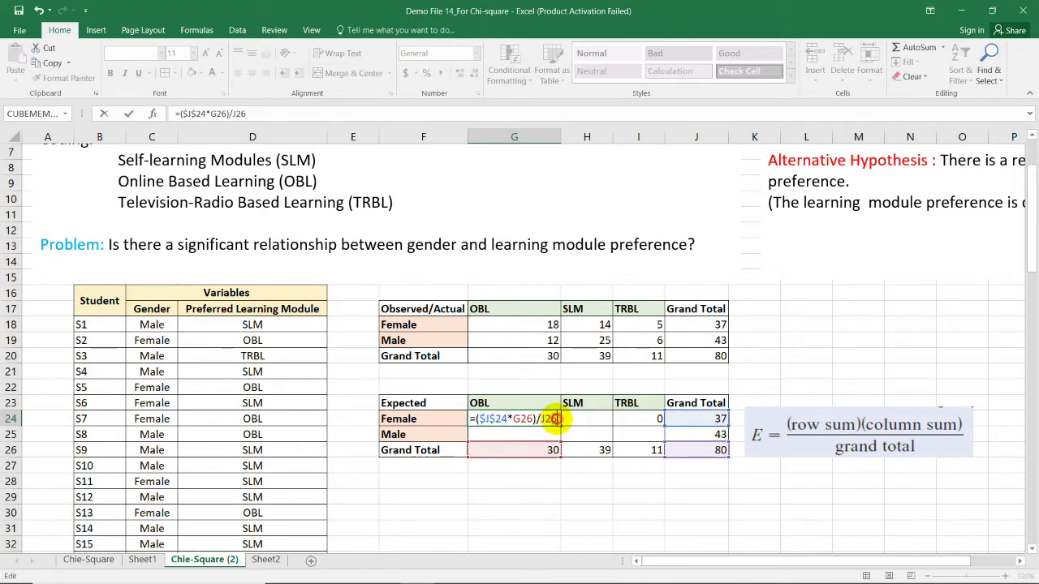
key(F4)
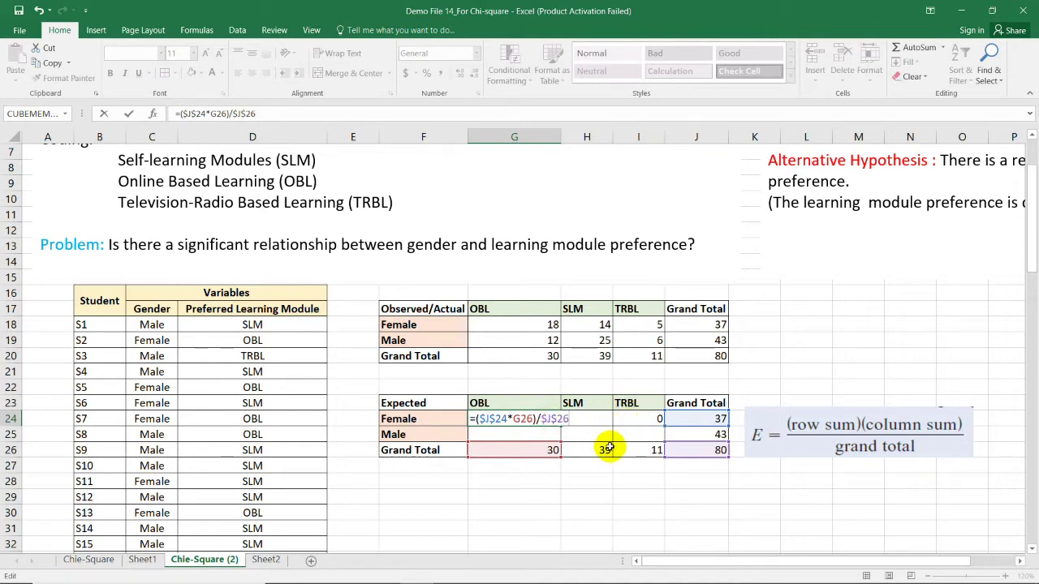
key(Return)
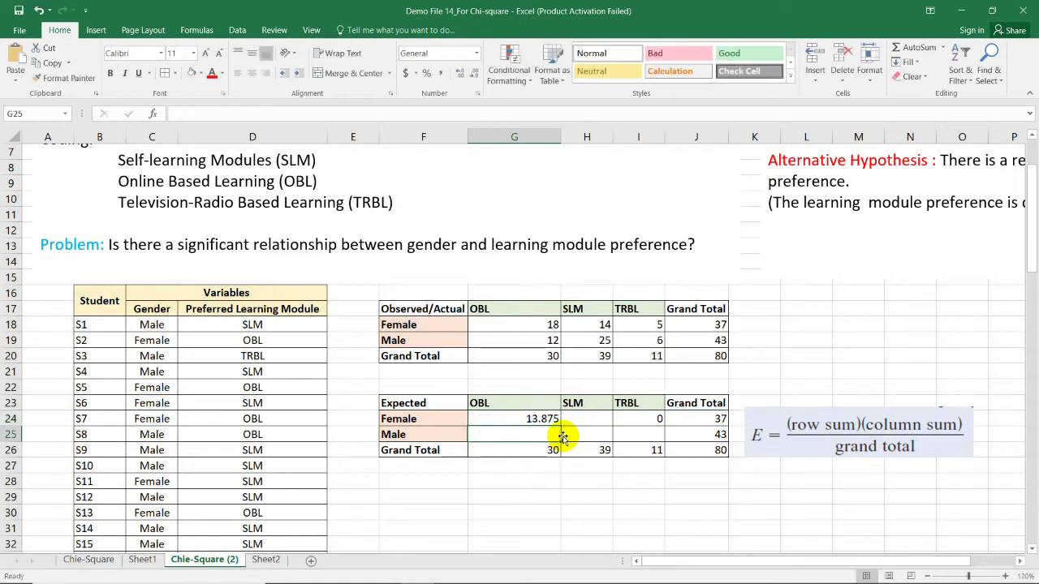
- Fill the G24 formula across to I24 for the Female SLM and TRBL expected frequencies and check the cell references in H24
click(555, 425)
drag(555, 425, 652, 424)
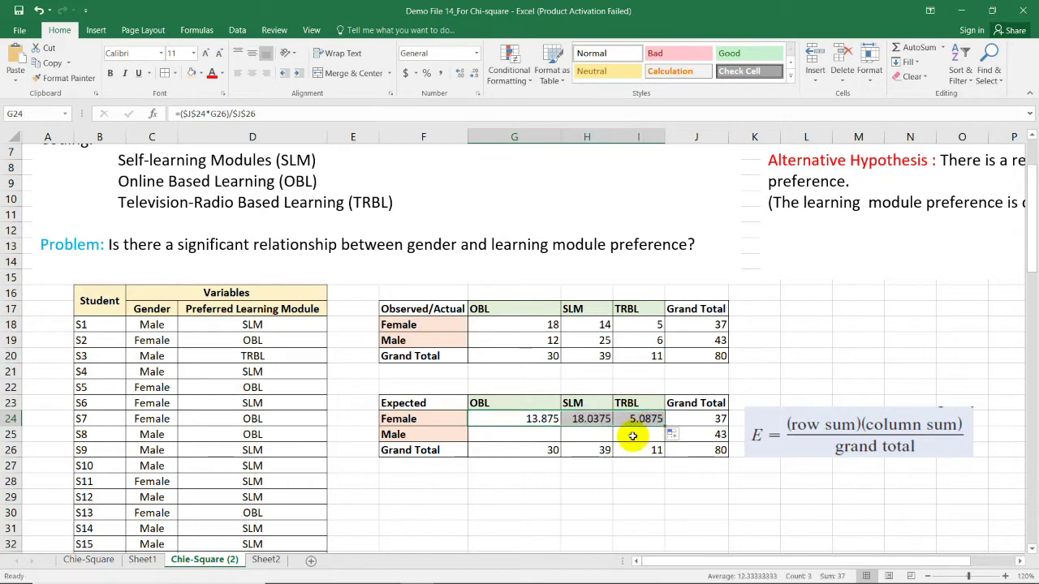
click(629, 422)
click(593, 418)
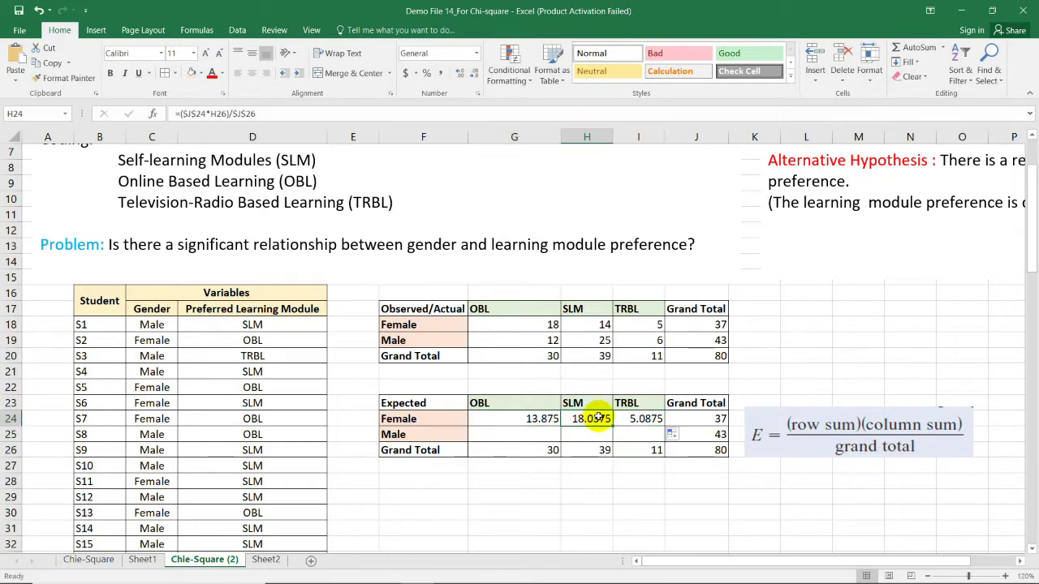
click(258, 113)
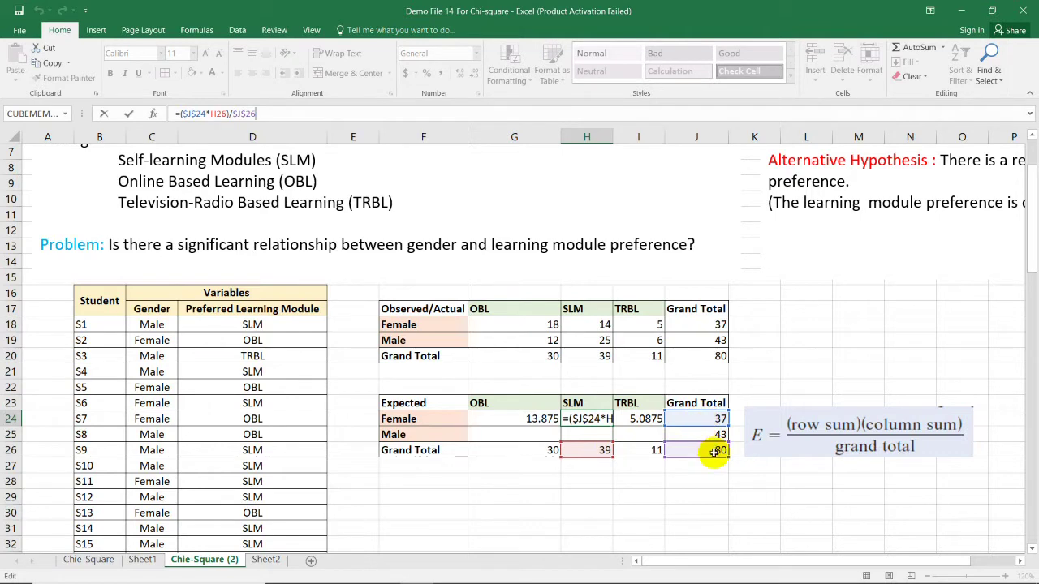
click(691, 474)
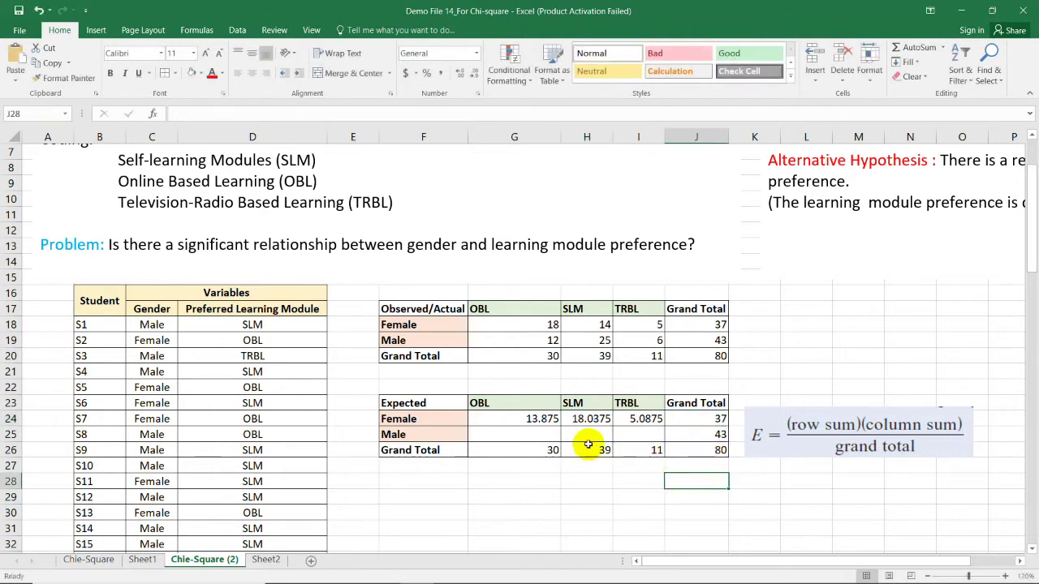
- Enter the expected Male OBL frequency formula =(J25*G26)/J26 in G25
click(545, 435)
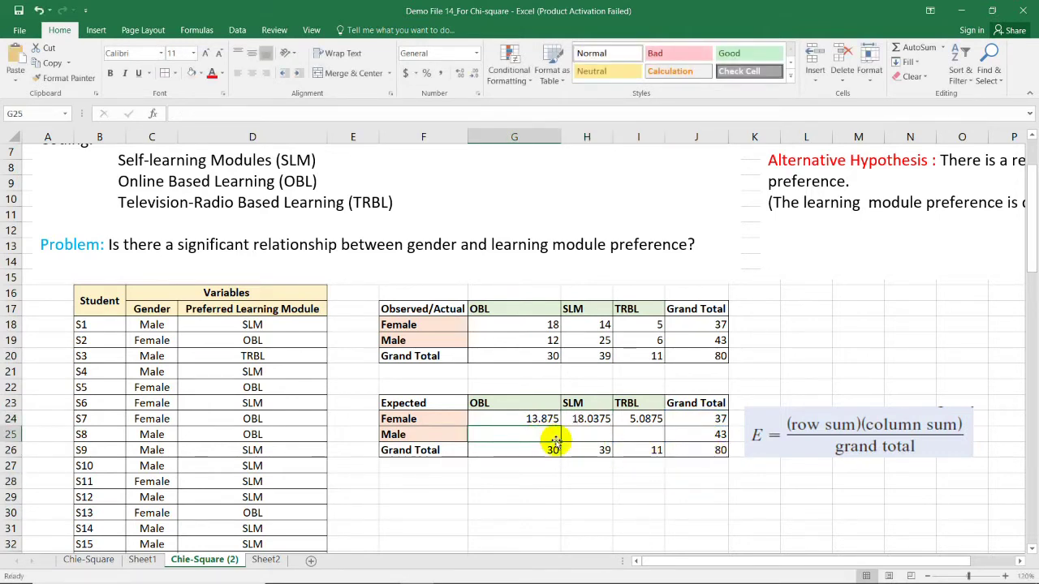
text(=()
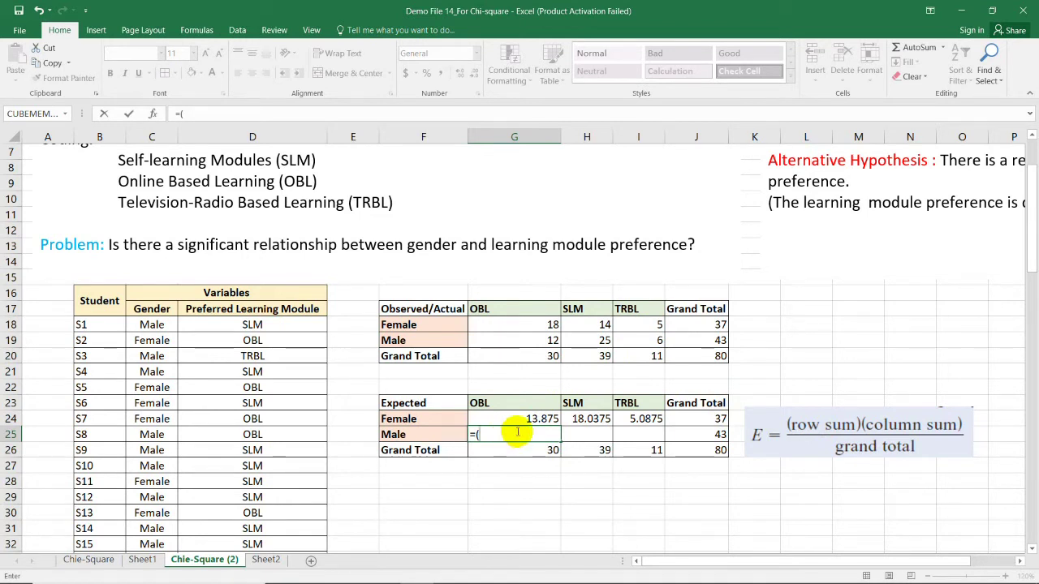
click(711, 436)
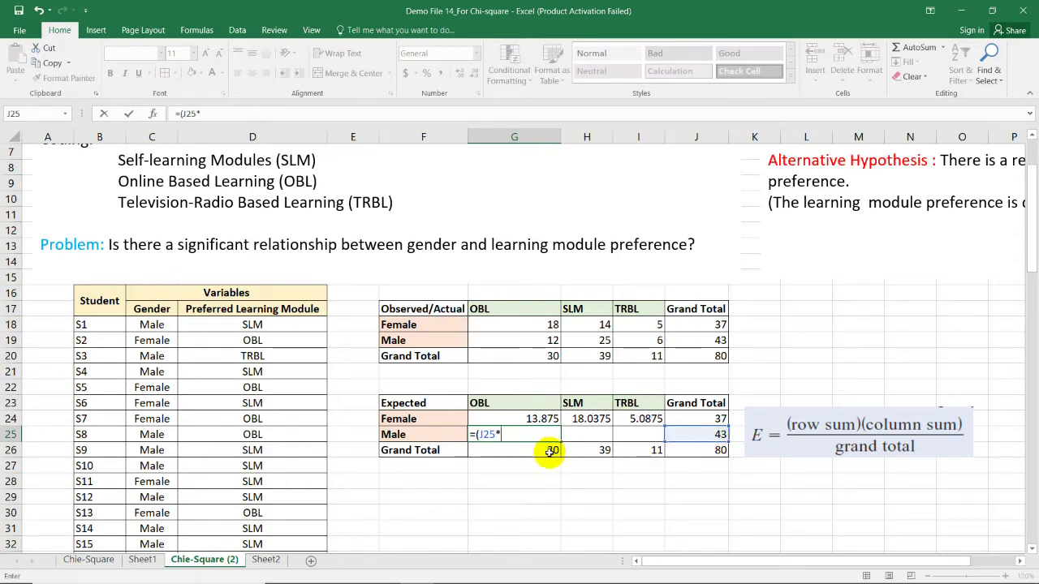
click(552, 452)
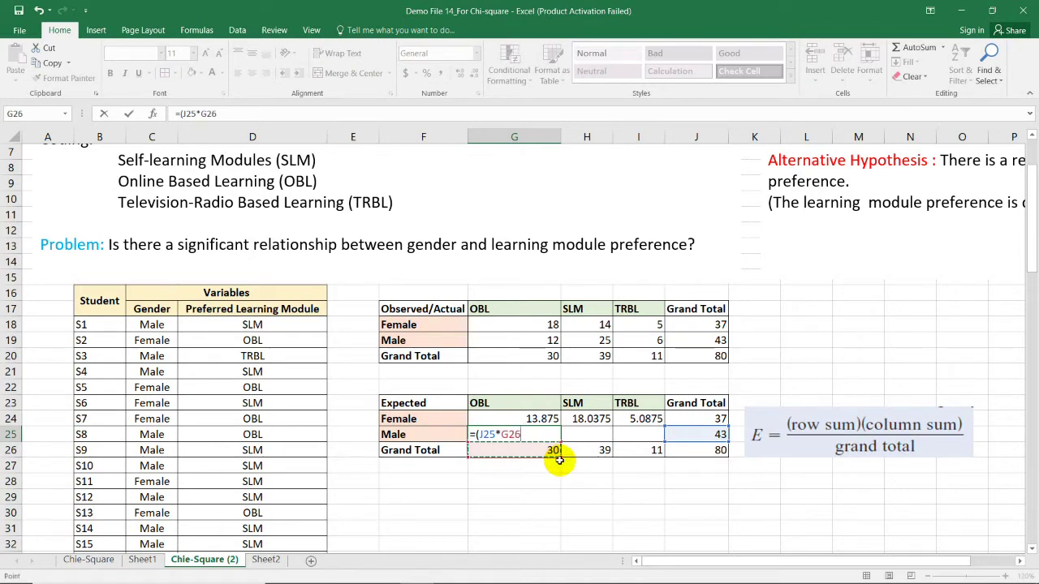
click(703, 451)
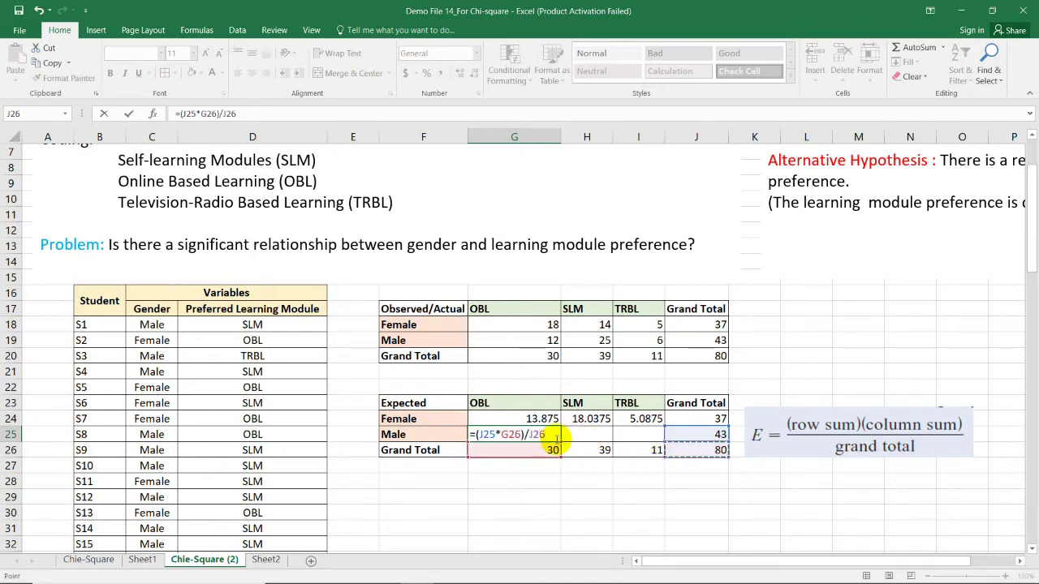
- Make the J25 and J26 references absolute in G25, so the formula reads =($J$25*G26)/$J$26
key(F4)
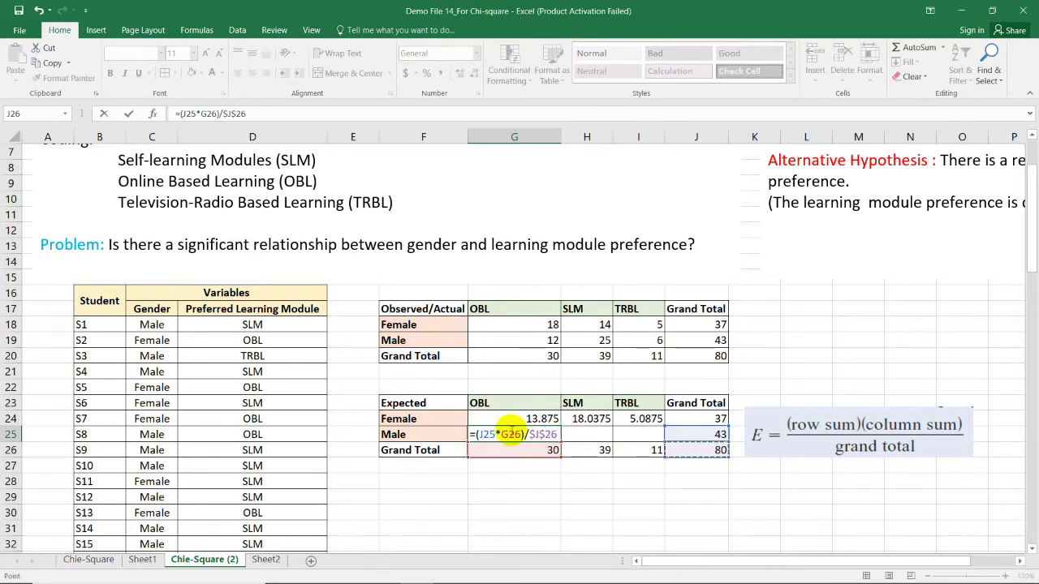
click(494, 434)
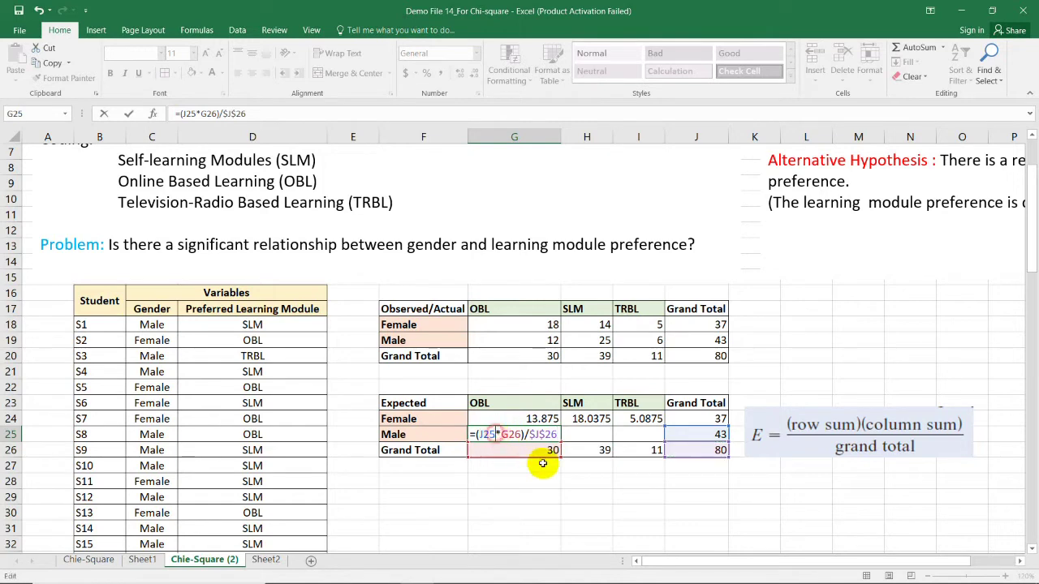
key(F4)
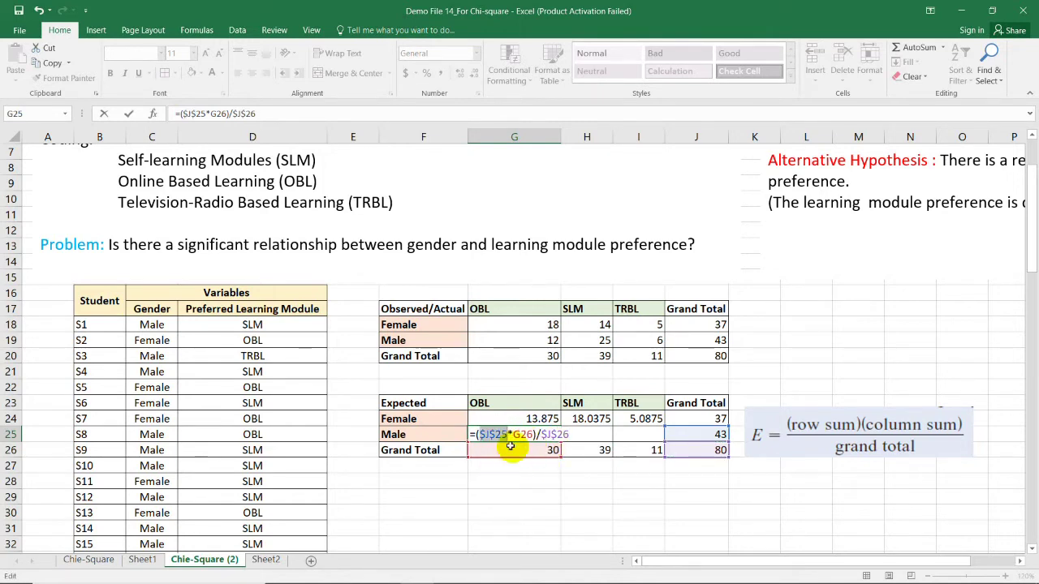
key(ctrl+Return)
click(268, 113)
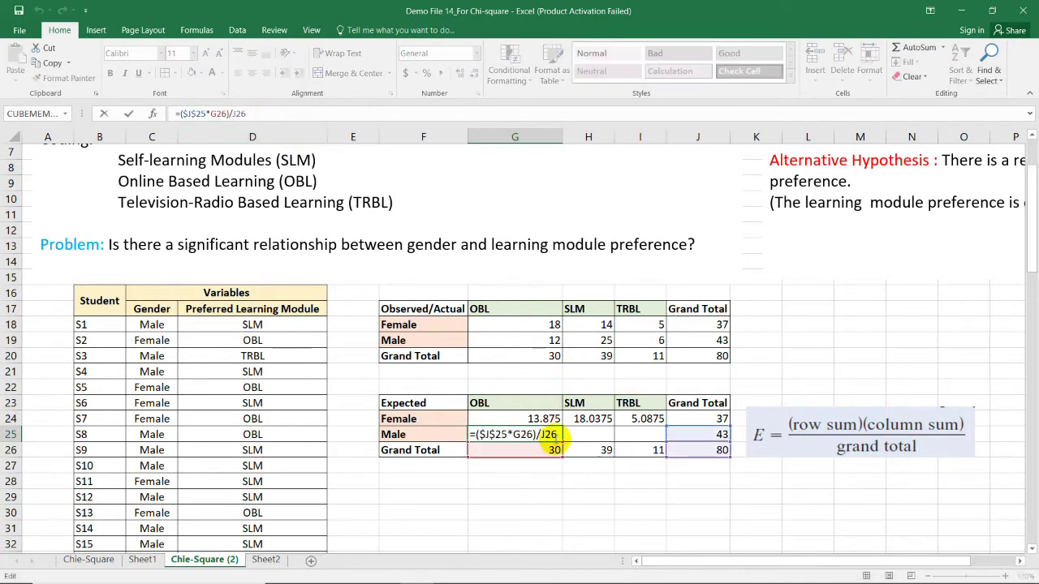
double_click(558, 434)
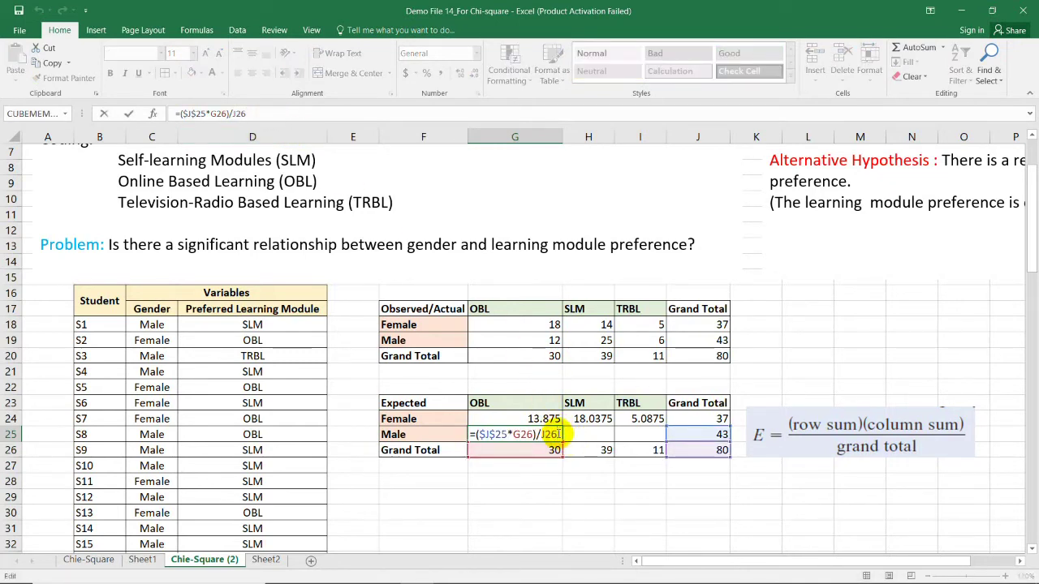
key(F4)
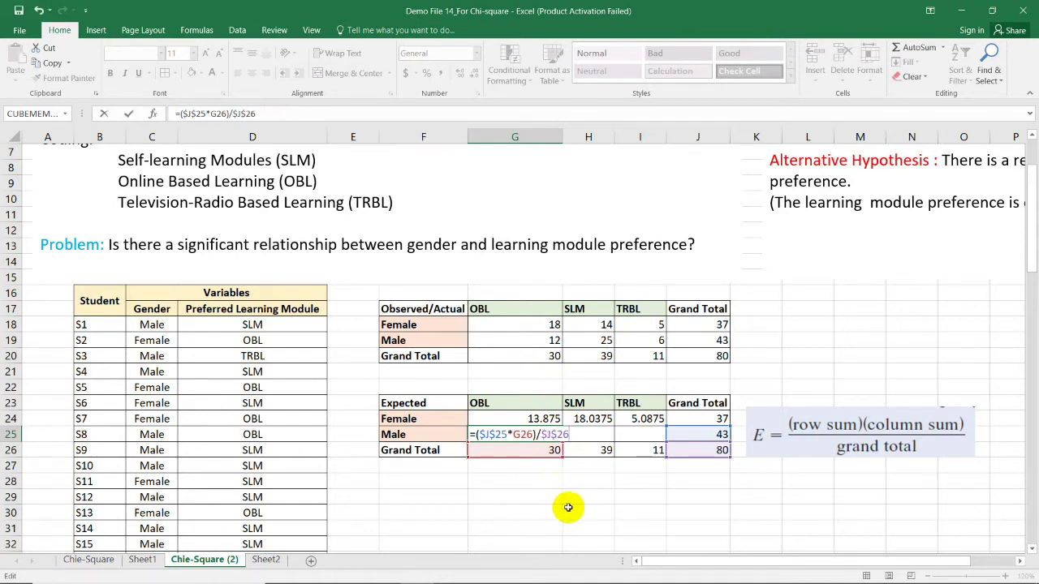
key(Return)
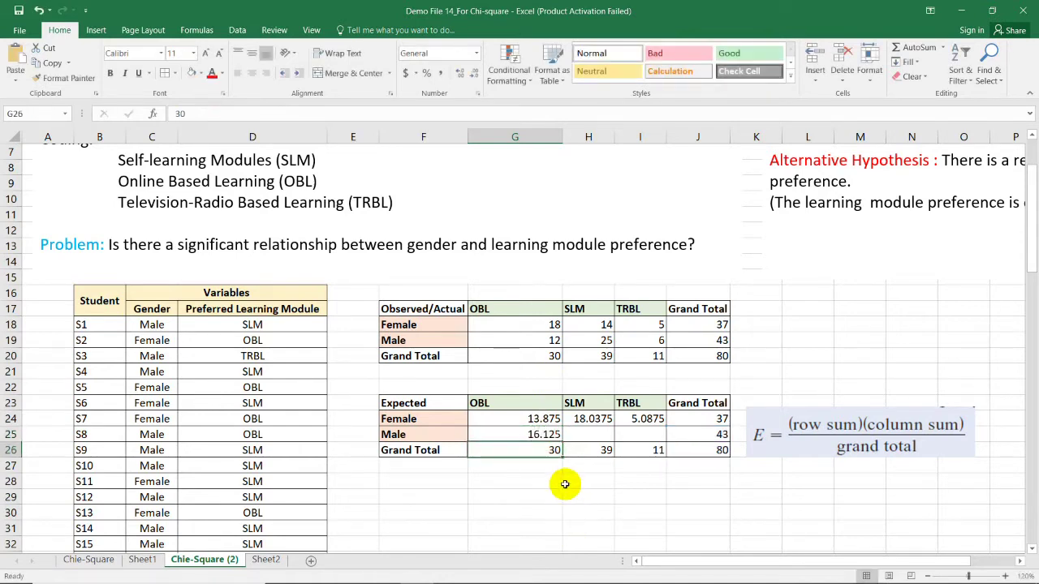
- Fill the G25 formula across to I25 for the Male SLM and TRBL expected frequencies and check the copied cell references
click(559, 436)
drag(561, 442, 658, 437)
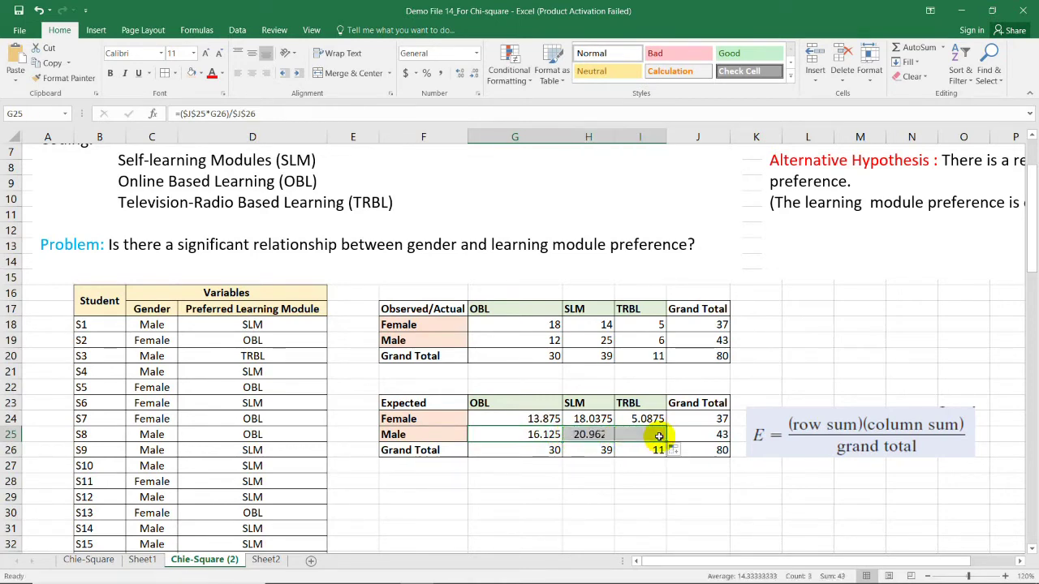
click(591, 436)
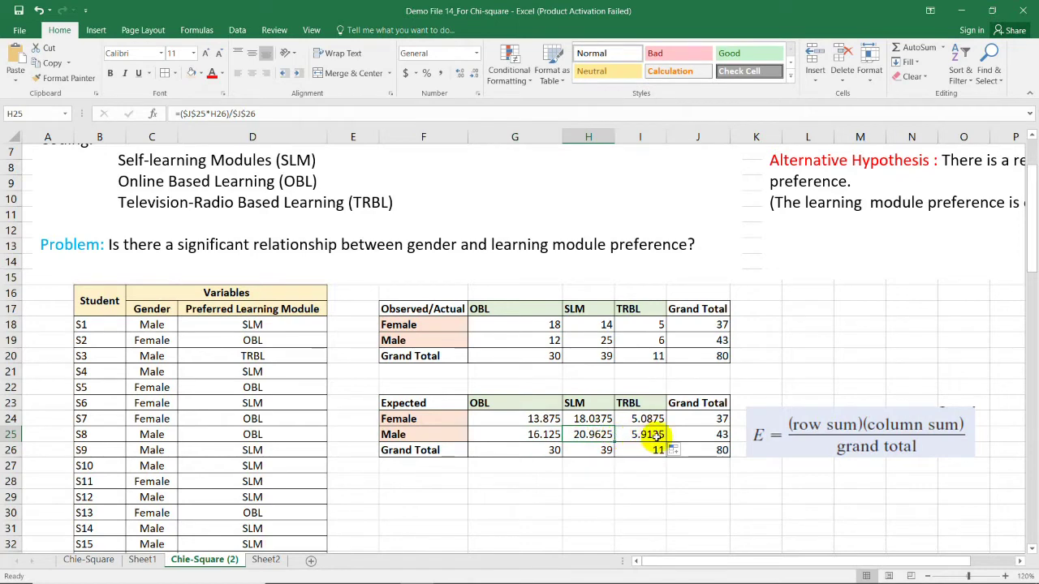
click(649, 436)
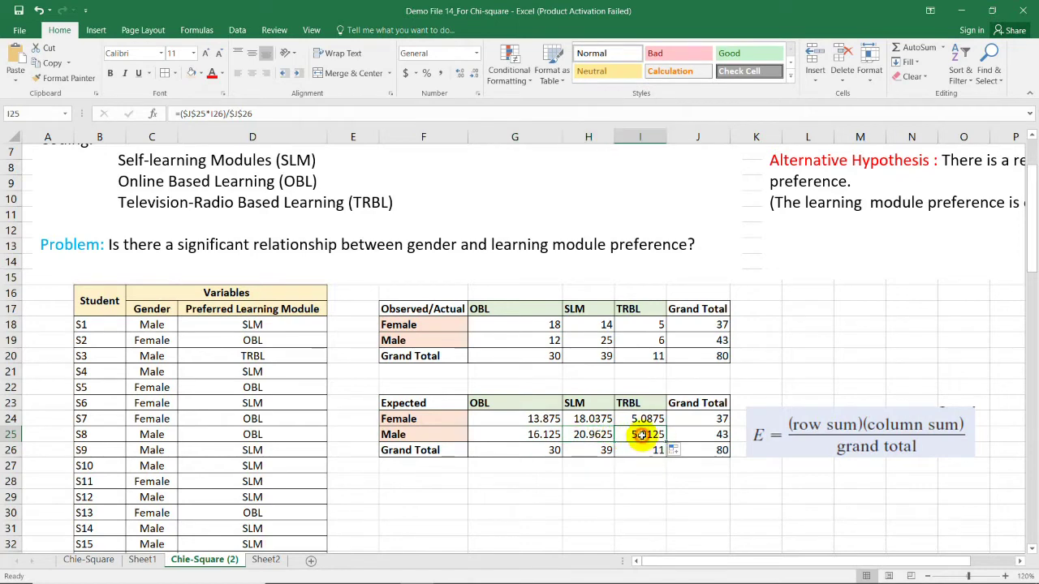
click(267, 113)
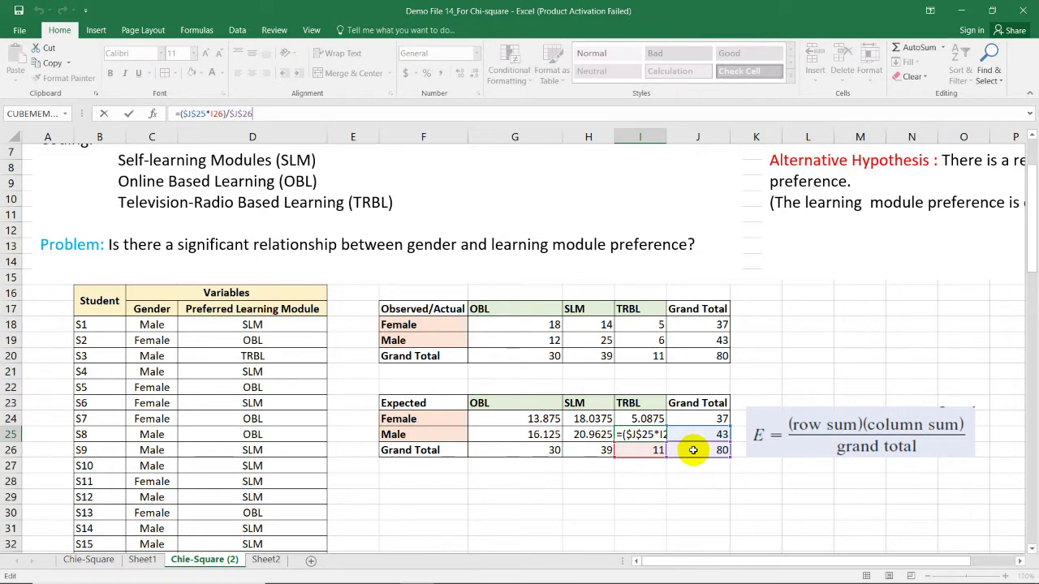
click(633, 483)
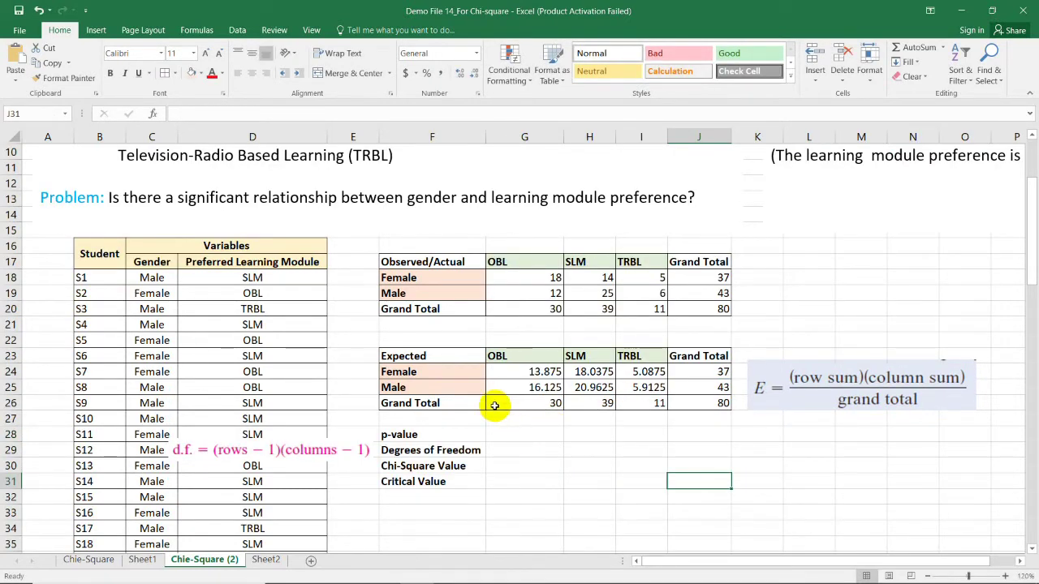
click(428, 279)
click(439, 371)
click(421, 435)
click(438, 450)
click(451, 469)
click(446, 482)
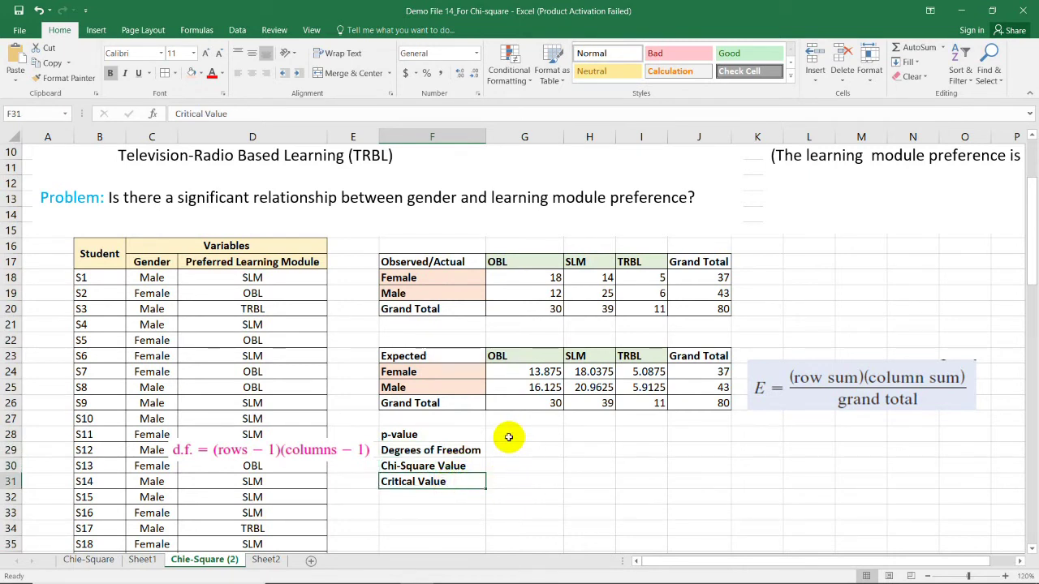
- Calculate the p-value in G28 with =CHISQ.TEST(G18:I19,G24:I25), using the observed counts and the expected frequencies
click(509, 436)
double_click(515, 439)
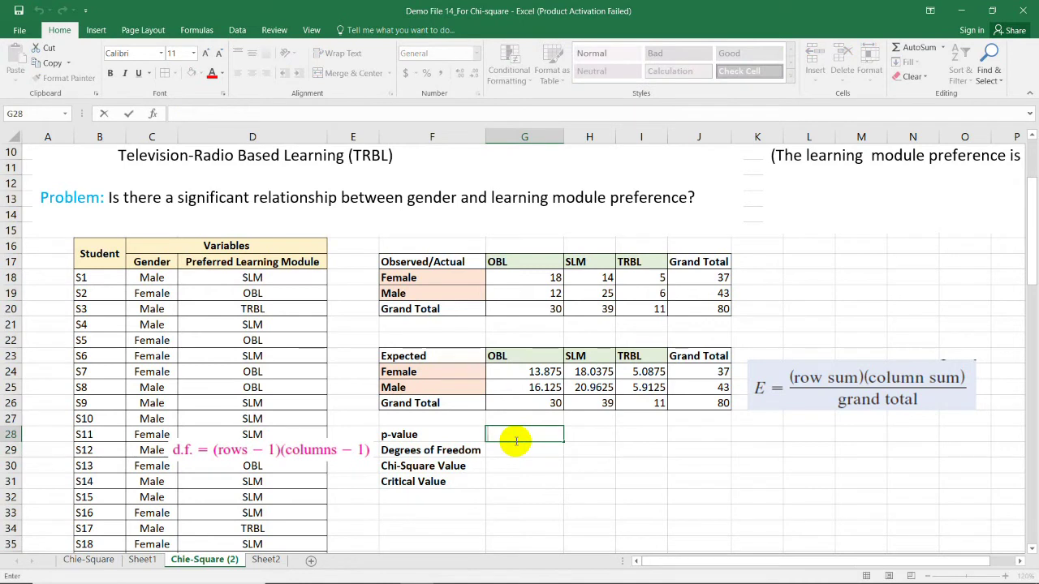
text(=chi)
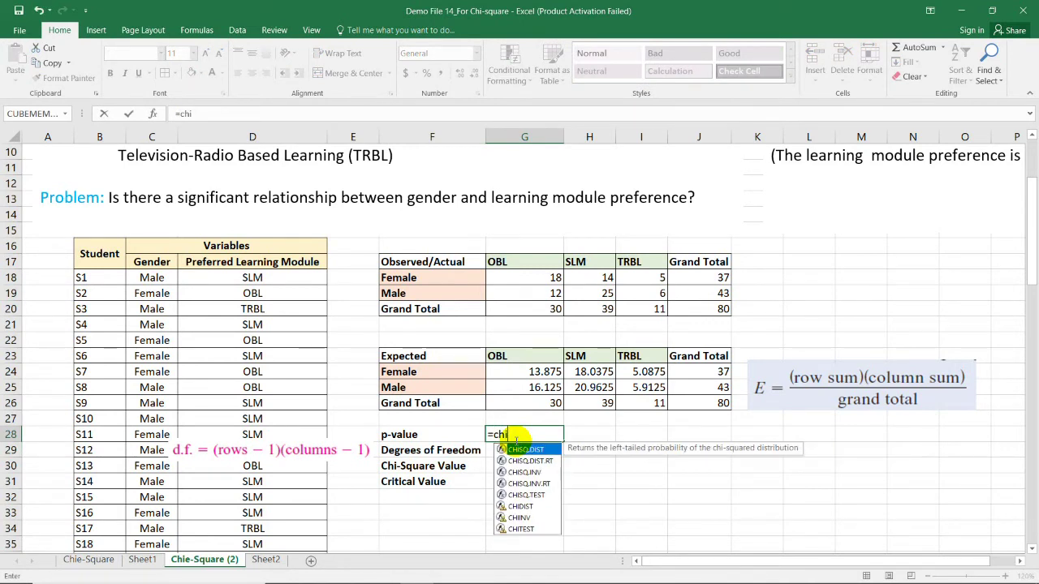
click(523, 495)
double_click(524, 495)
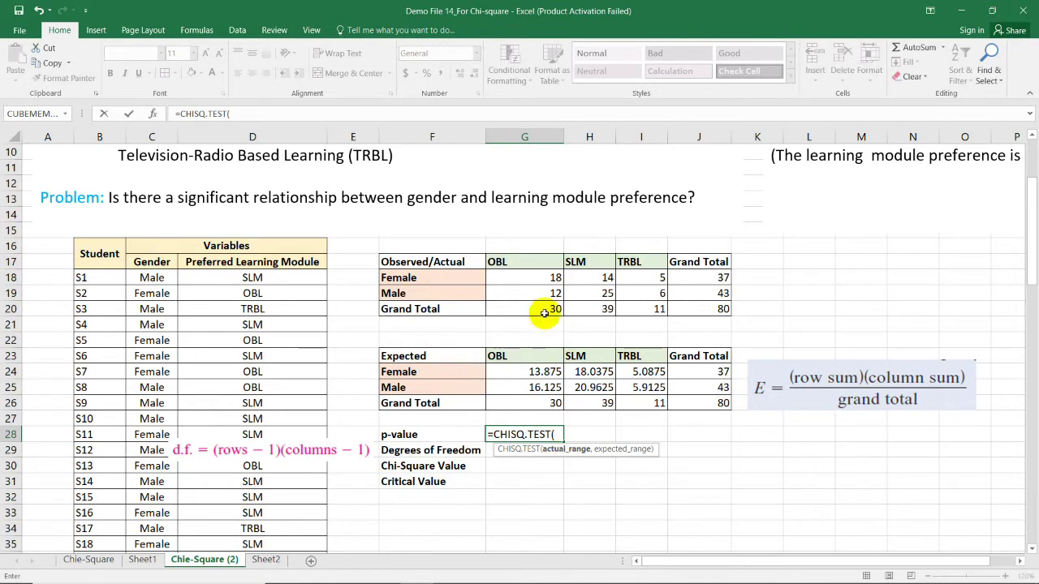
drag(529, 276, 656, 287)
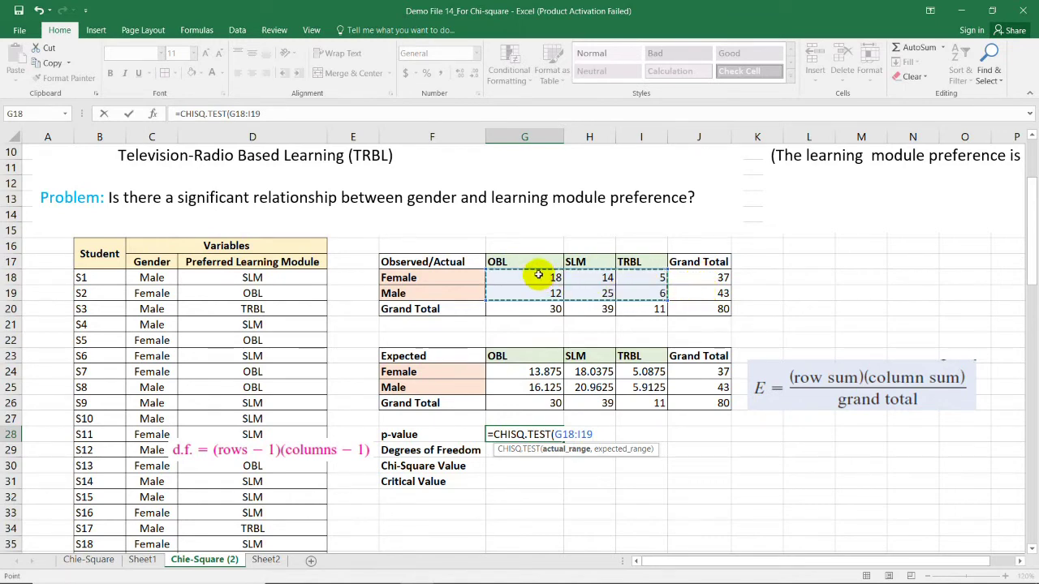
text(,)
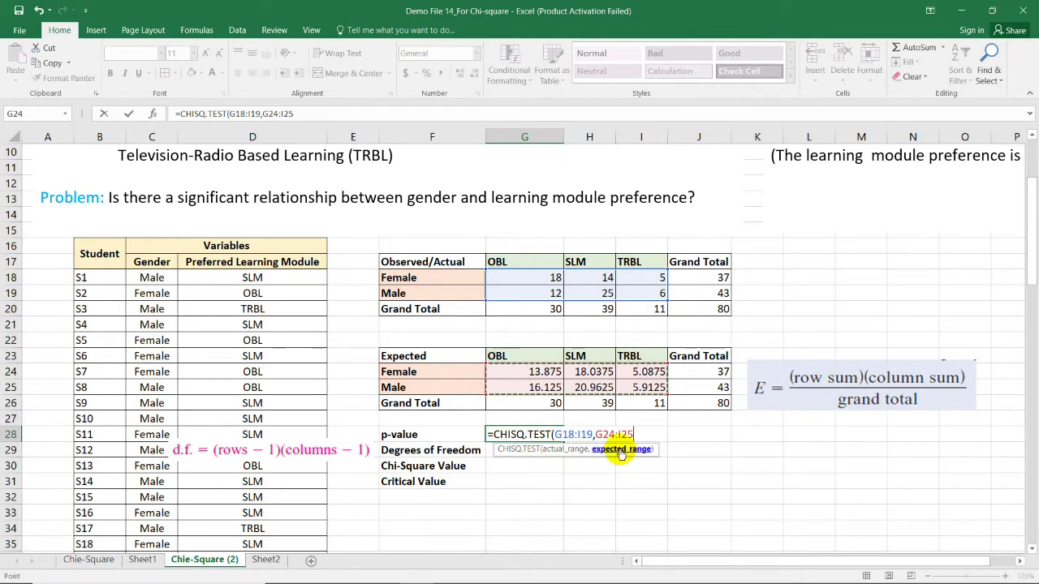
key(Return)
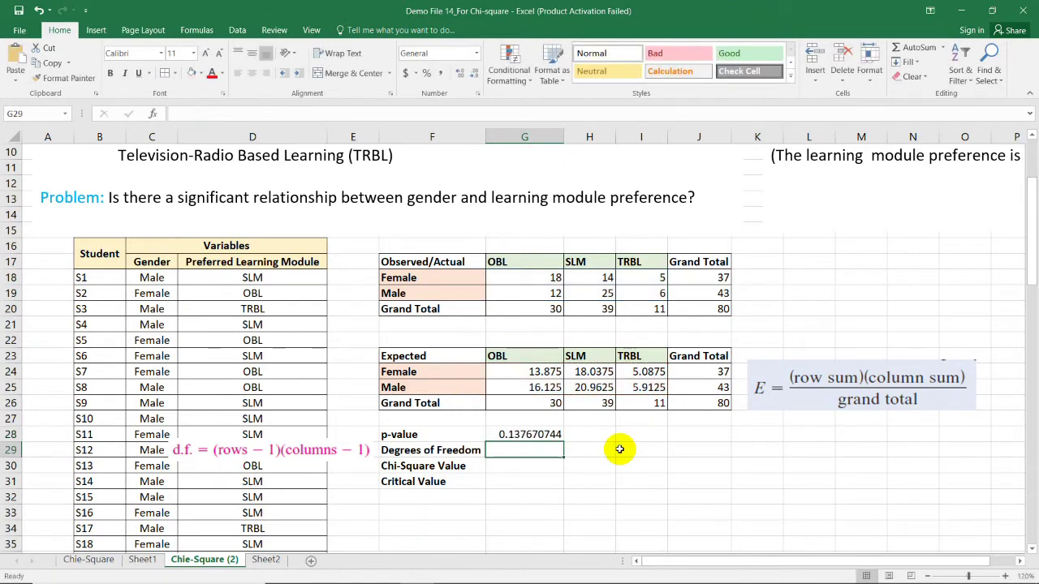
- Reduce the p-value in G28 to three decimal places
click(528, 434)
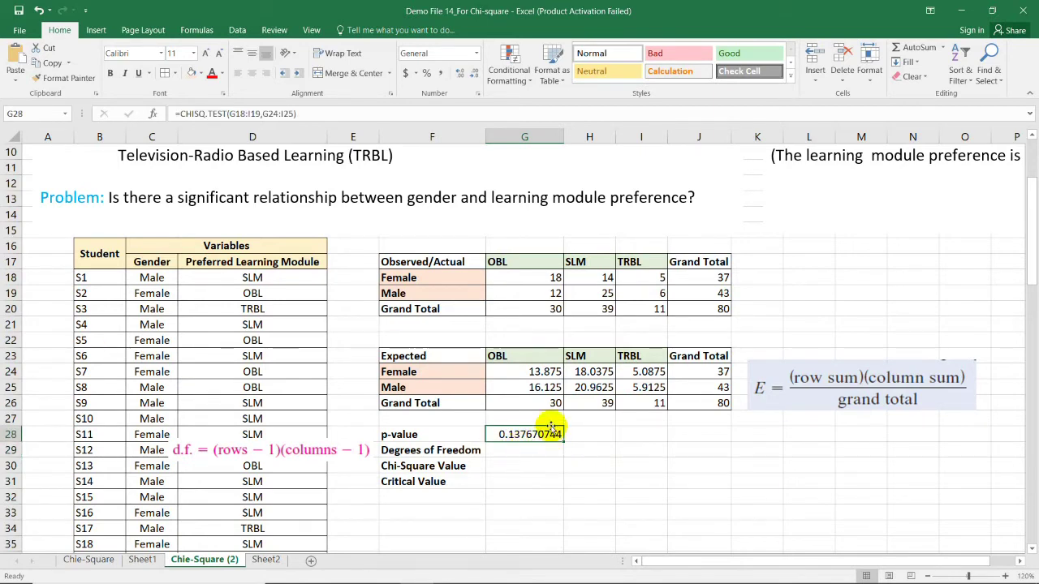
click(475, 74)
click(475, 75)
click(475, 75)
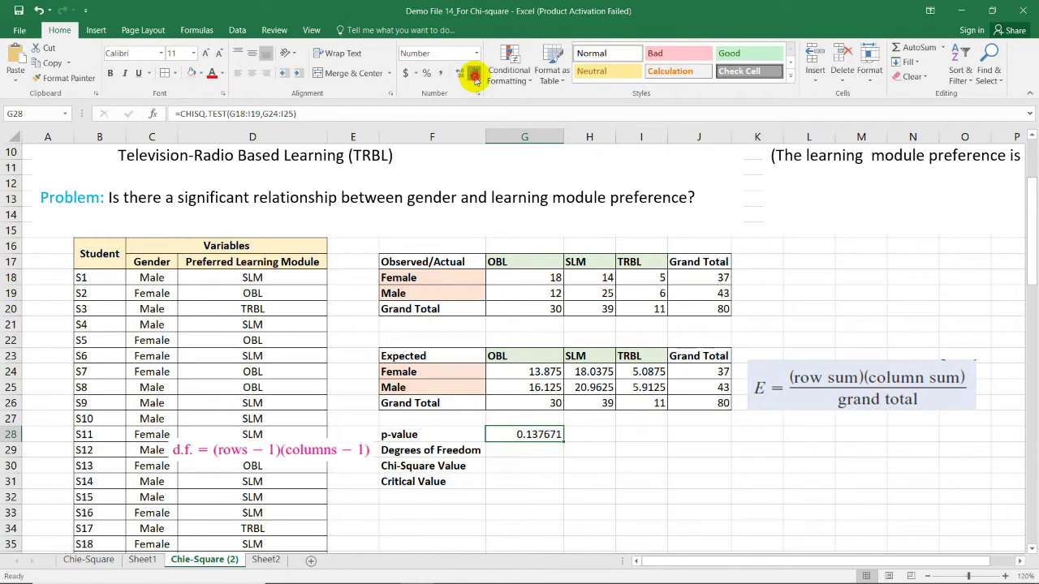
click(474, 74)
click(475, 74)
click(475, 75)
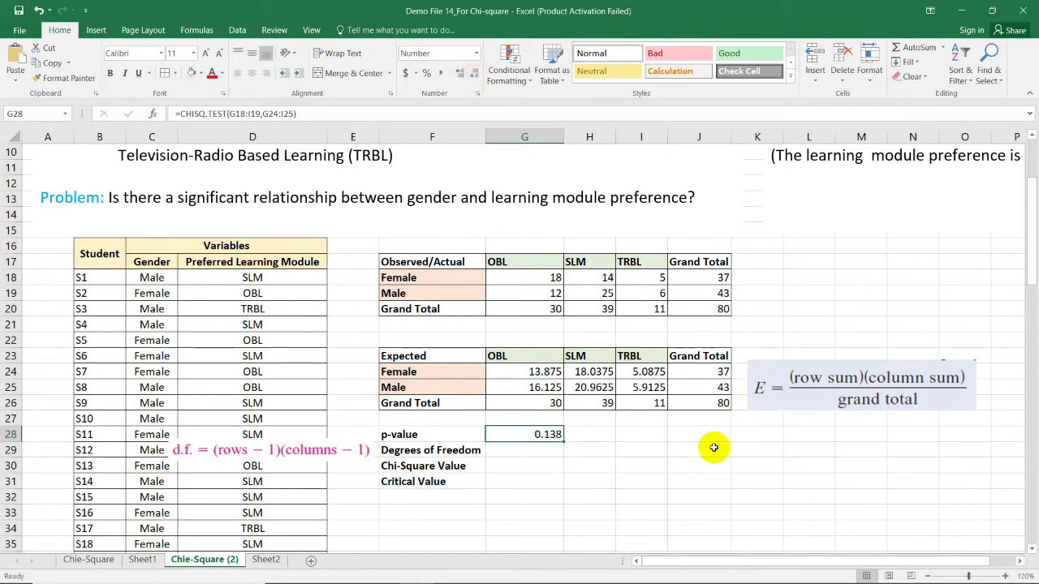
click(598, 461)
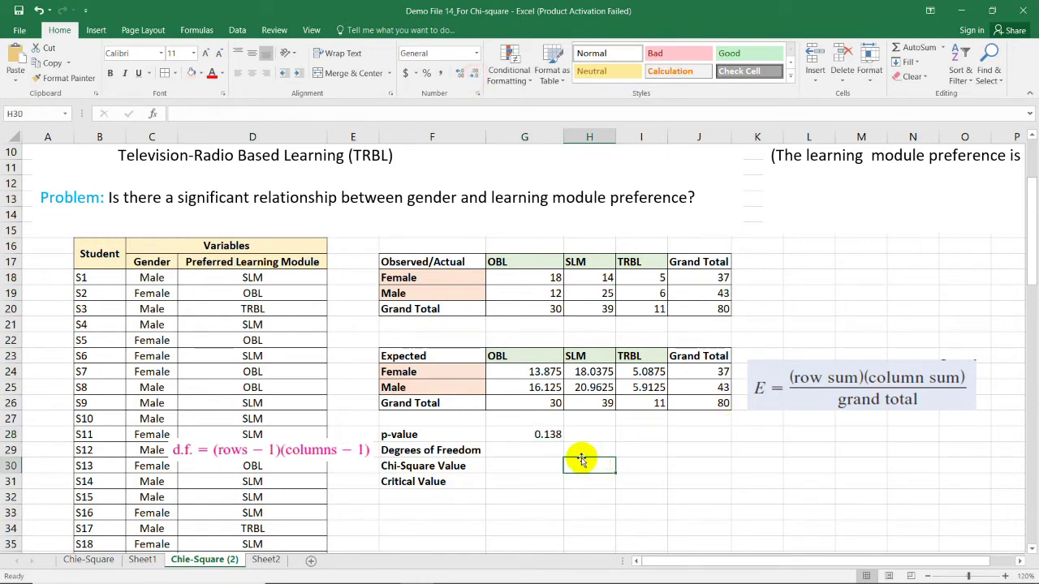
- Review the p-value decision rules for rejecting the null hypothesis and enter 0.05 in H28 beside the p-value
click(525, 434)
scroll(609, 430, down, 1)
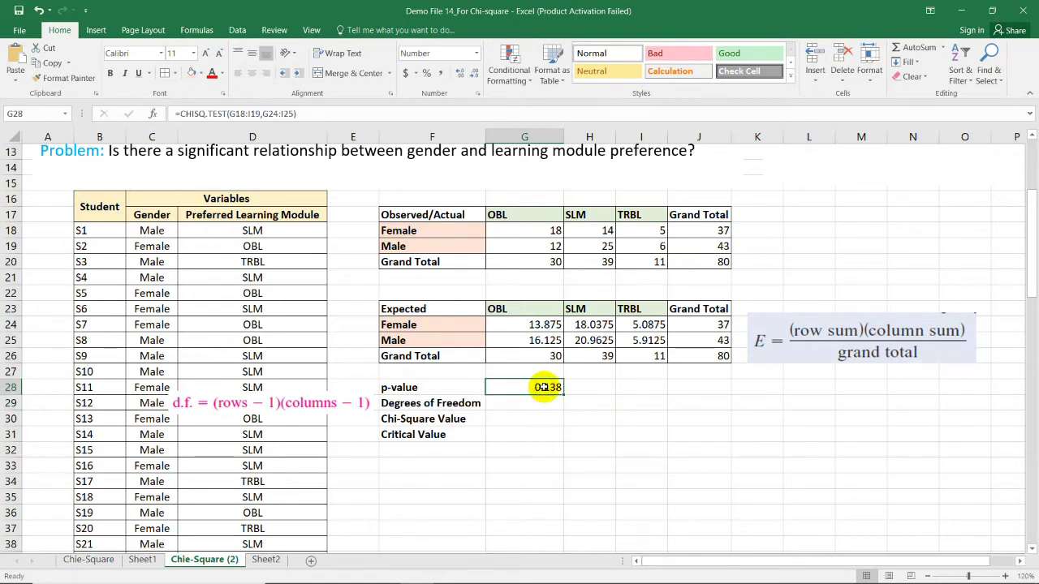
scroll(545, 389, down, 6)
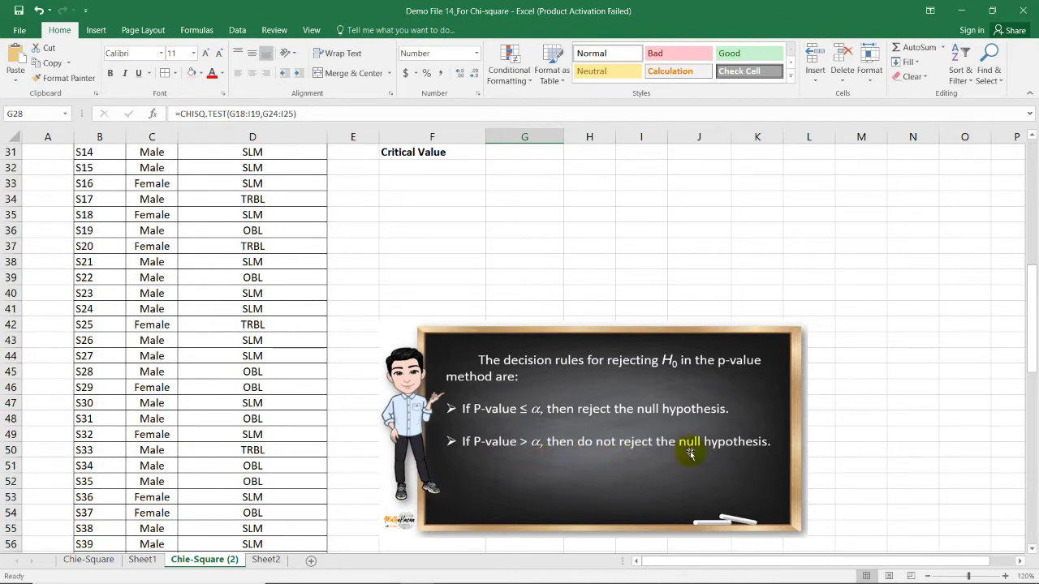
scroll(696, 451, up, 10)
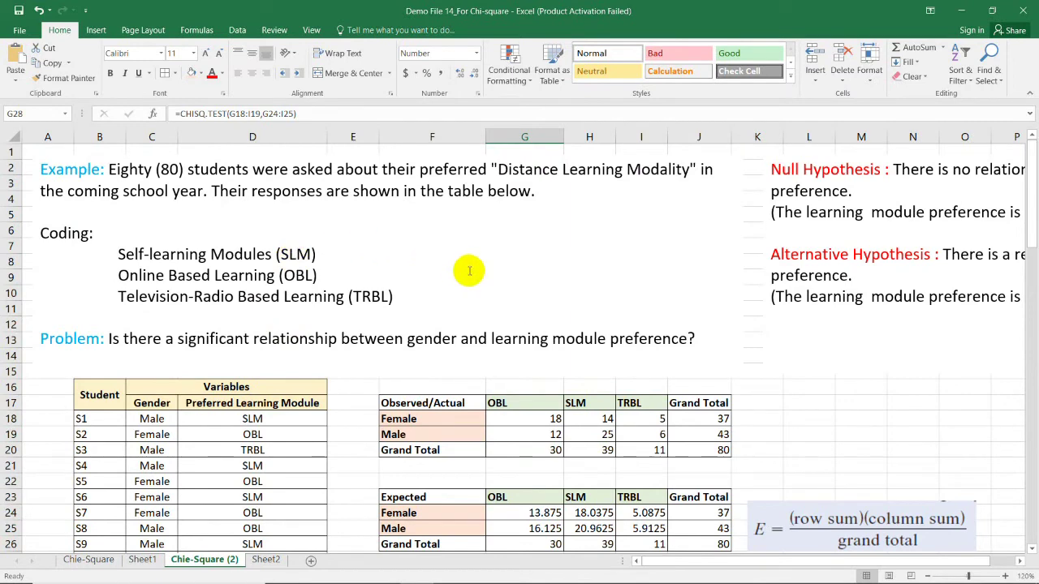
scroll(534, 337, down, 5)
click(591, 343)
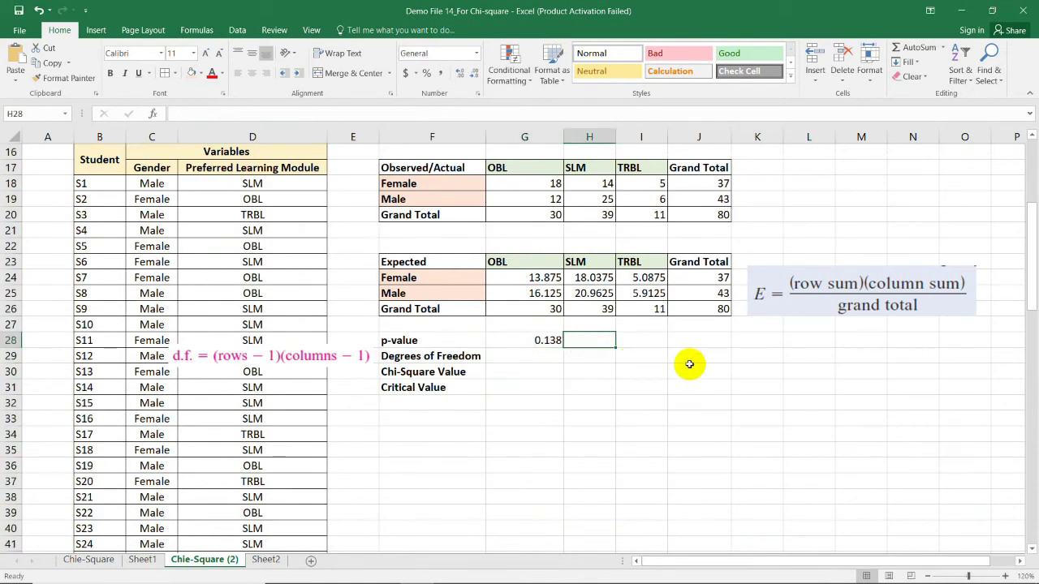
text(0.05)
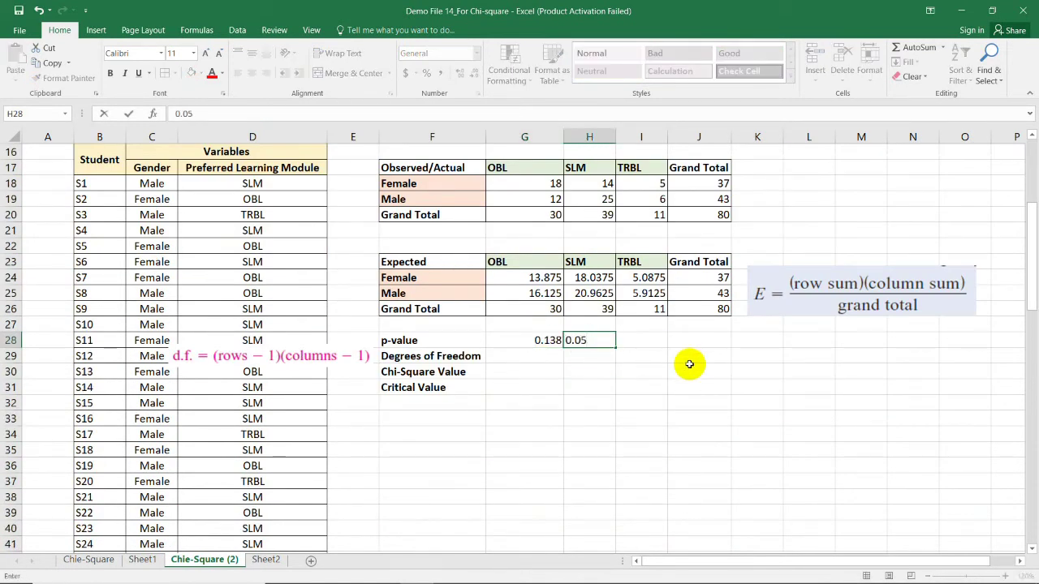
- Label the 0.05 value with the heading Significance Level in H27 and recheck the p-value decision rules
key(Left)
key(Up)
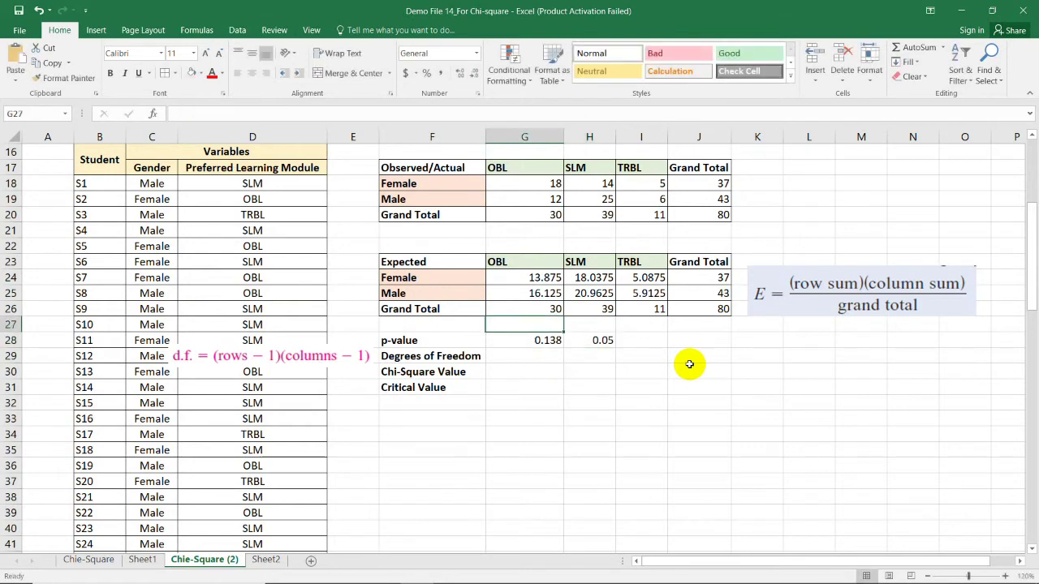
key(Right)
text(Si)
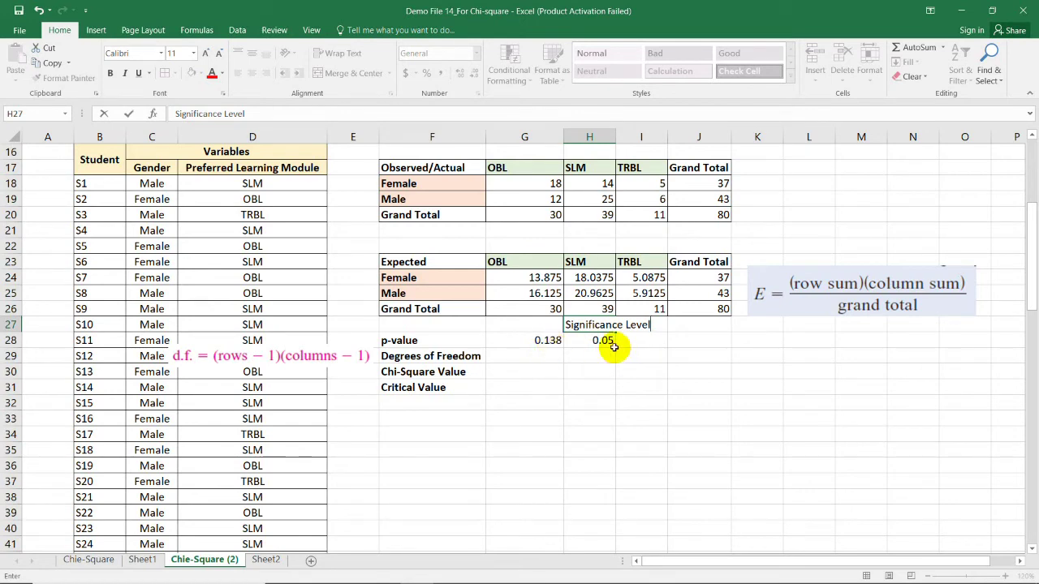
scroll(600, 387, down, 5)
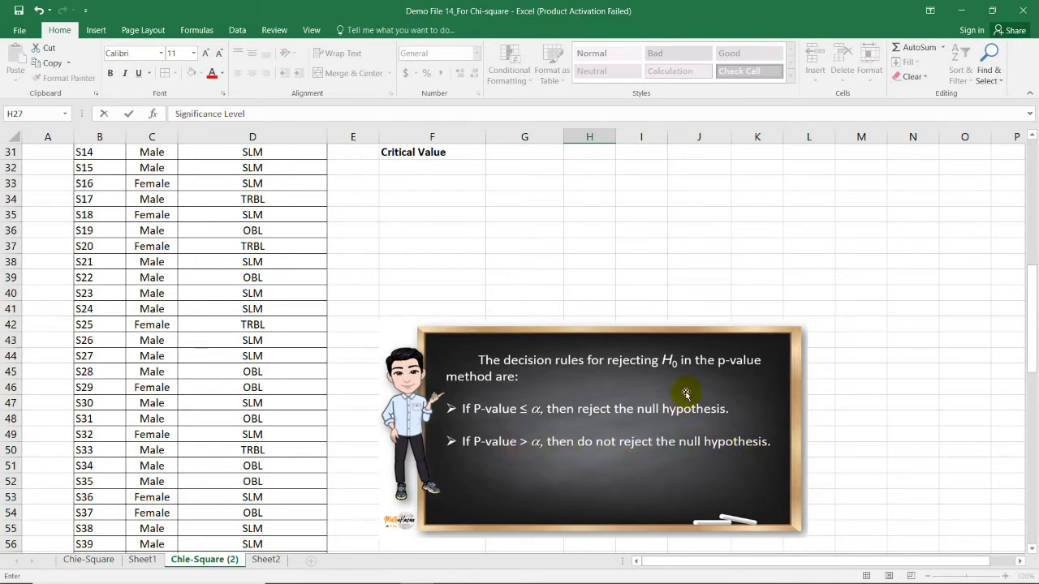
scroll(686, 402, up, 6)
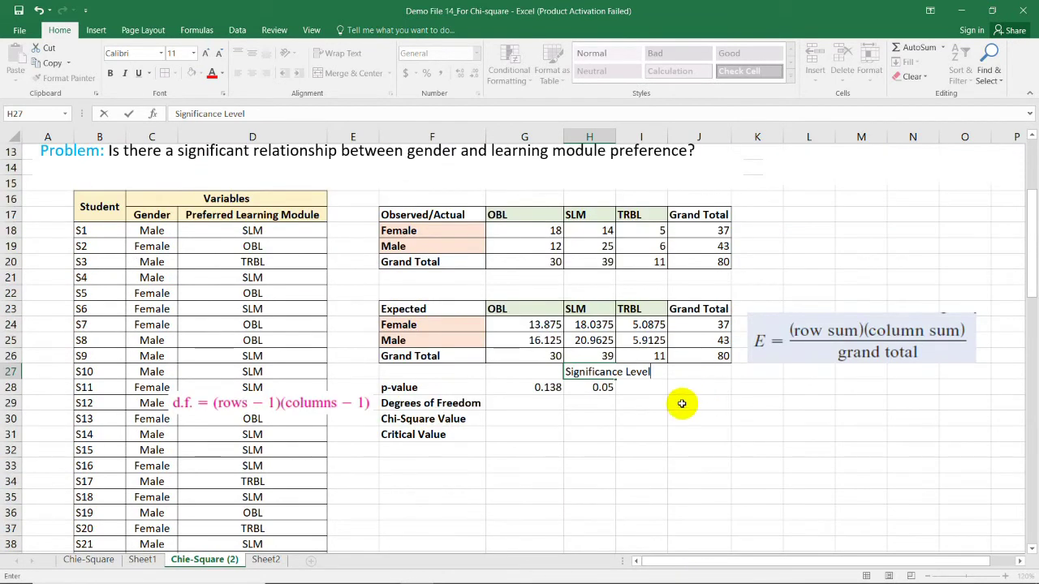
click(688, 430)
scroll(528, 380, down, 1)
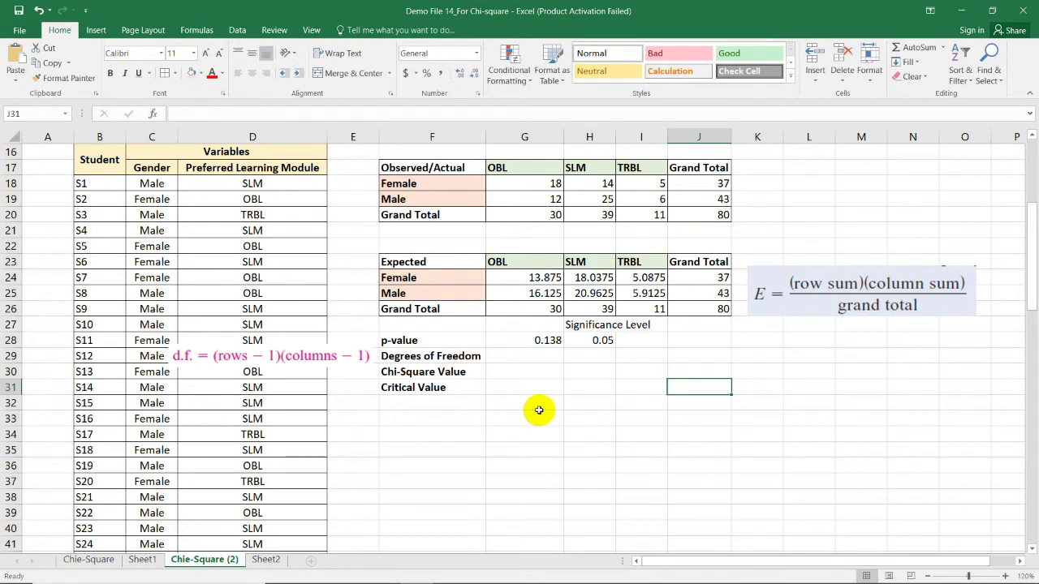
- Calculate the degrees of freedom in G29 with =(2-1)*(3-1), using two gender rows and three module columns
click(448, 362)
click(446, 370)
click(445, 390)
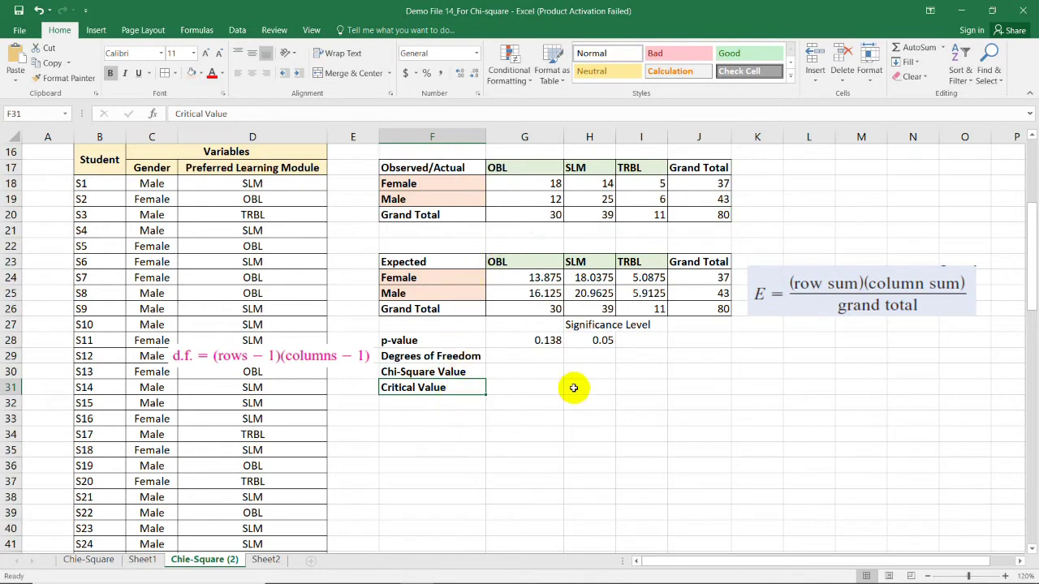
click(529, 357)
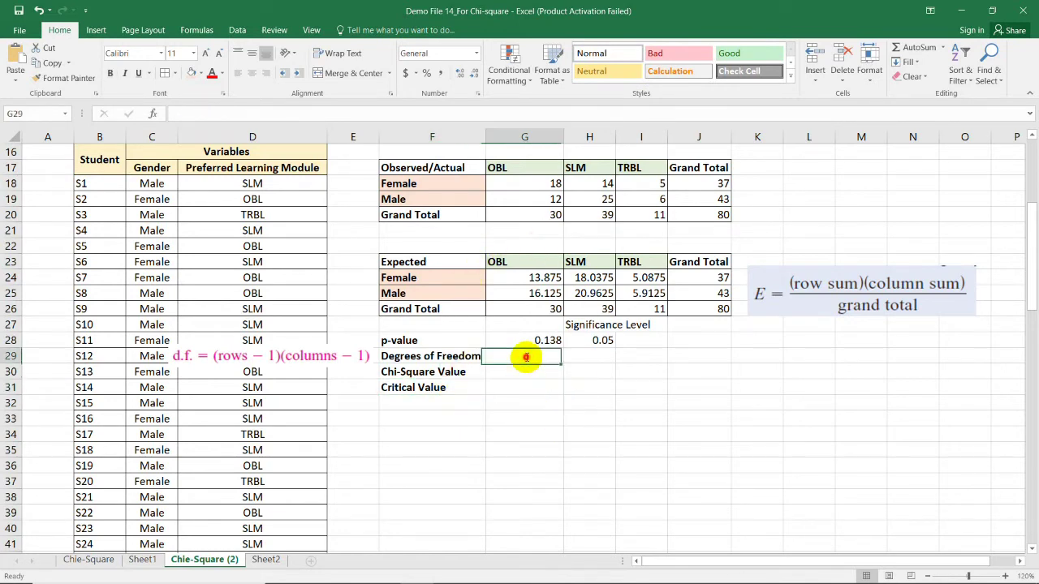
double_click(526, 357)
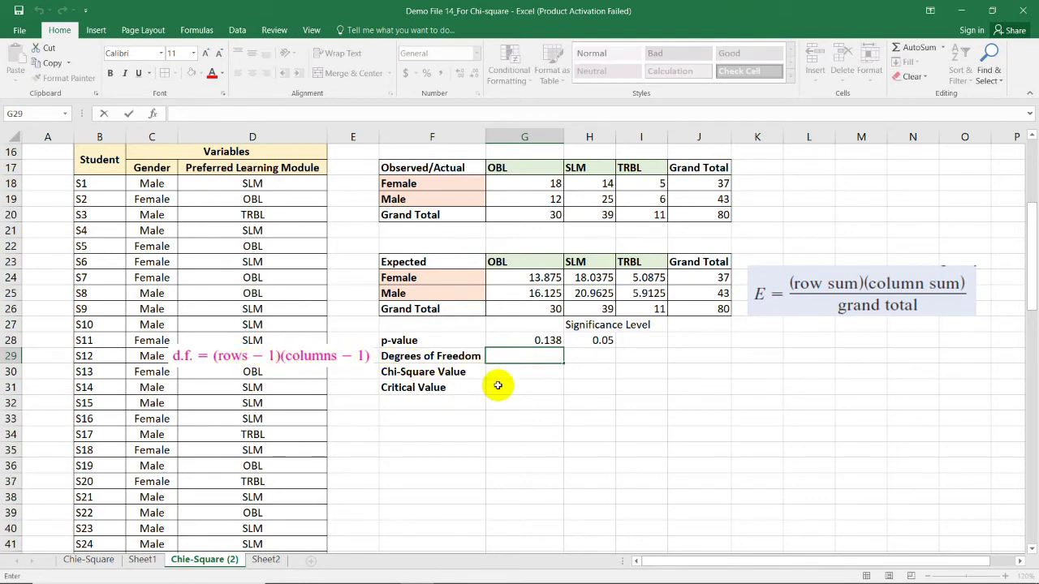
text(=(2-1)*()
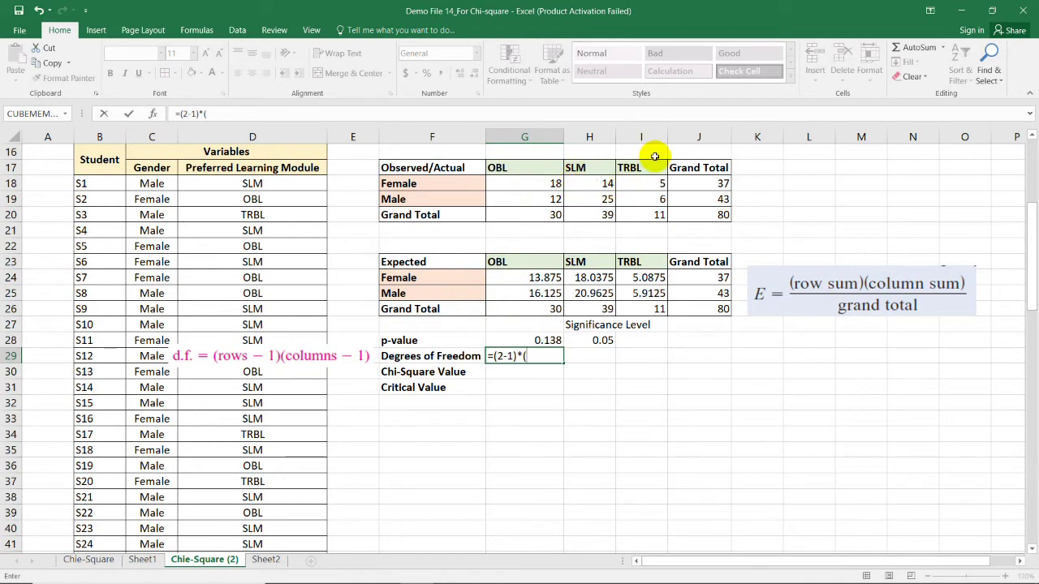
text(3-1)
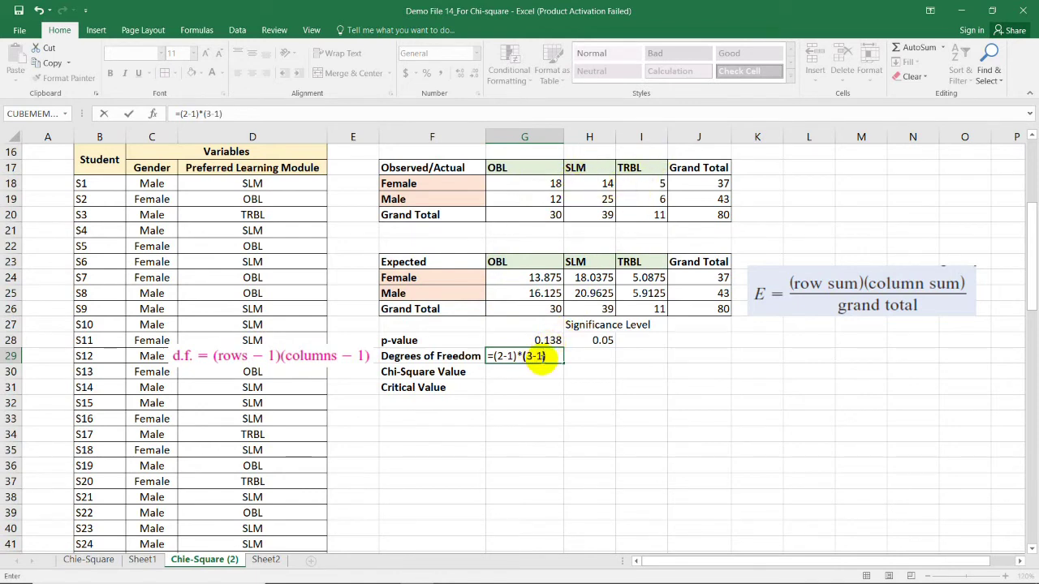
key(Return)
click(572, 357)
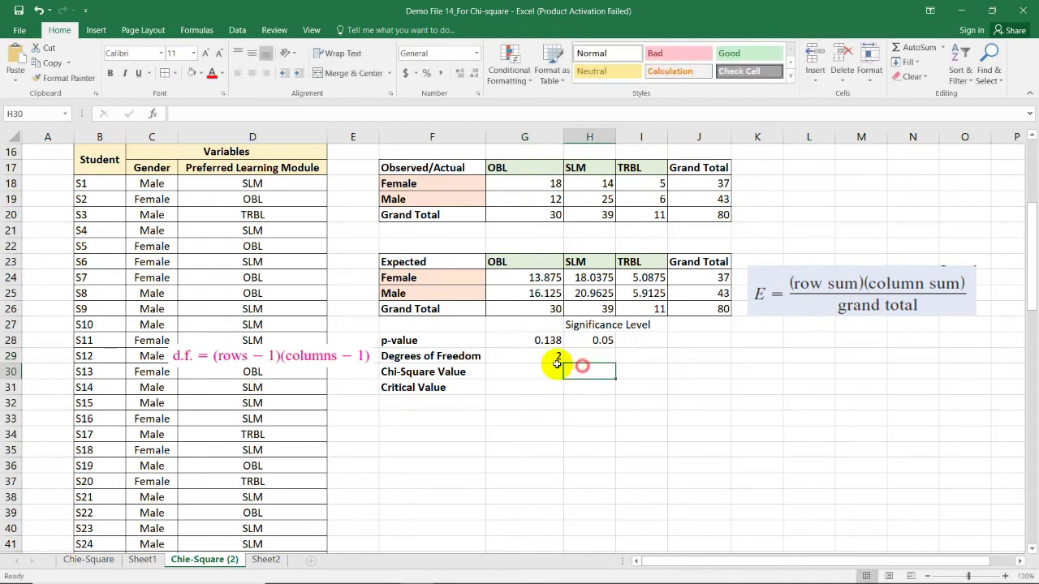
click(548, 357)
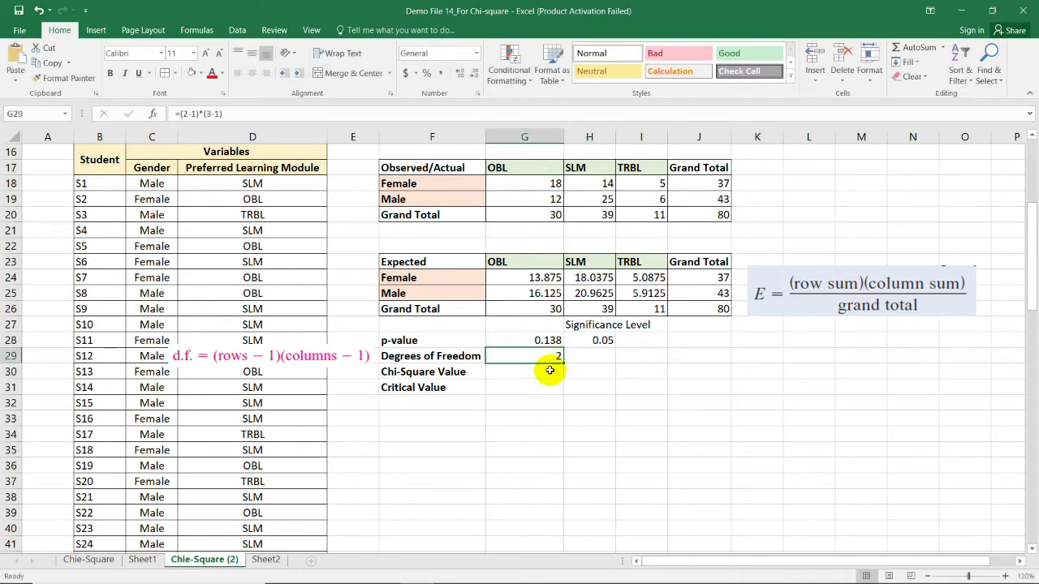
- Calculate the chi-square value in G30 with =CHISQ.INV.RT(G28,G29), using the p-value and the degrees of freedom
click(551, 372)
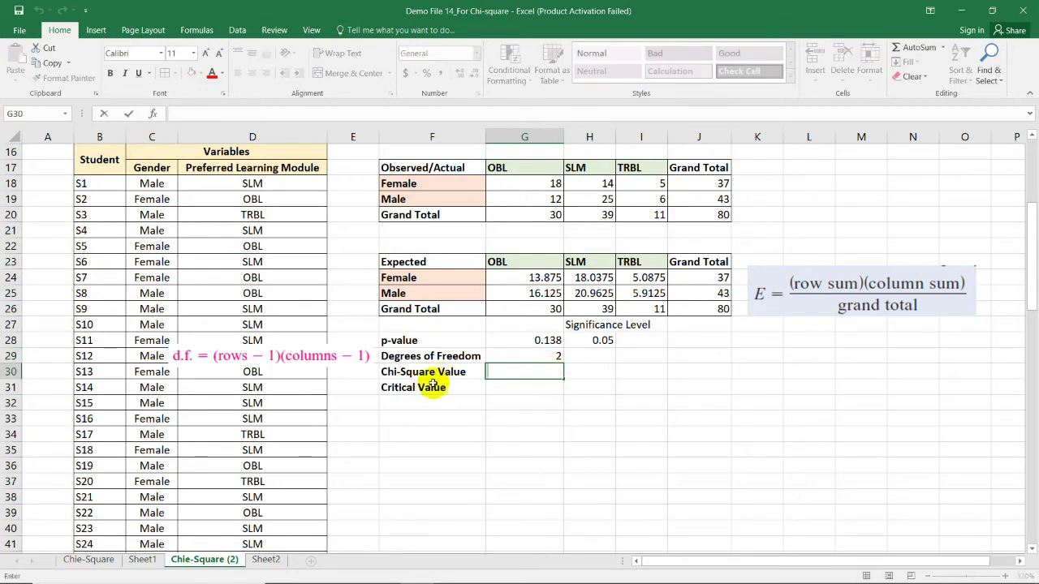
text(=)
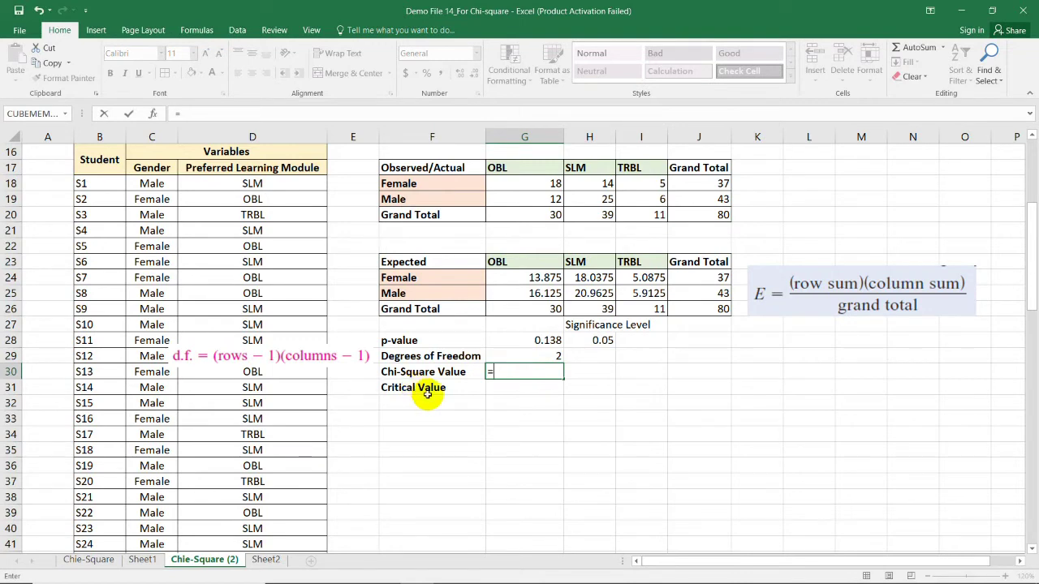
text(chi)
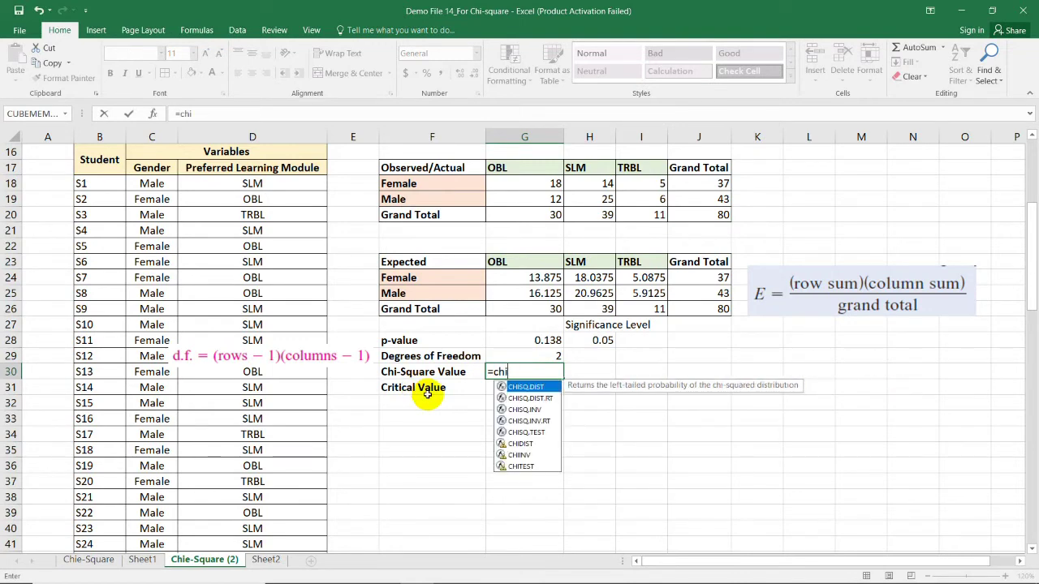
click(524, 422)
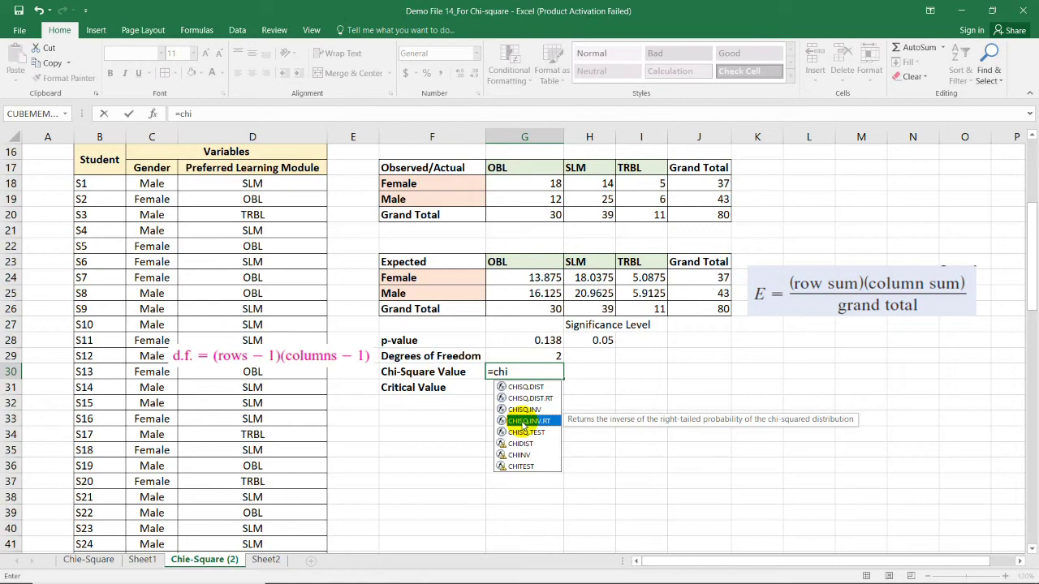
double_click(524, 422)
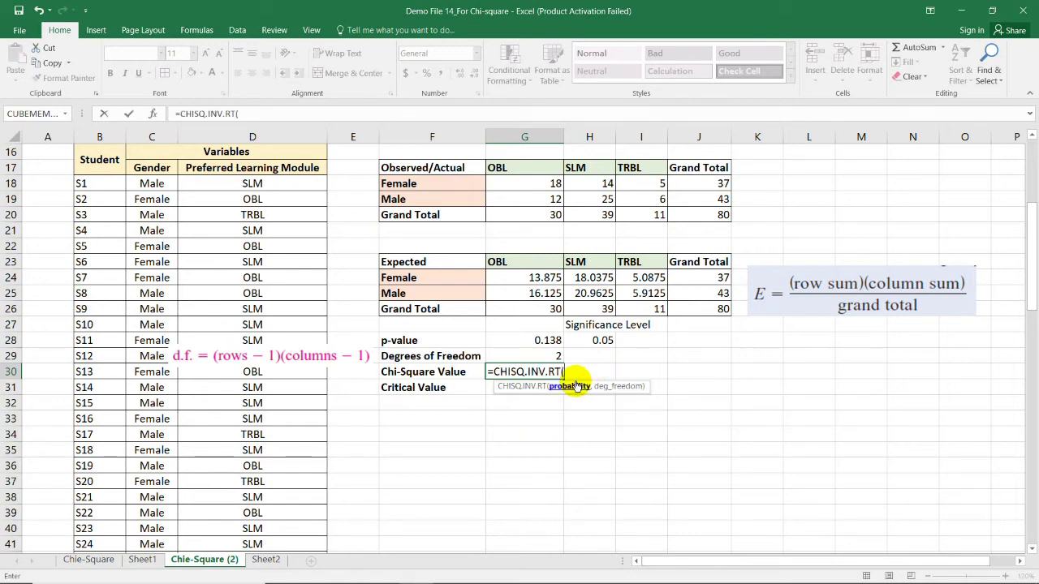
click(546, 340)
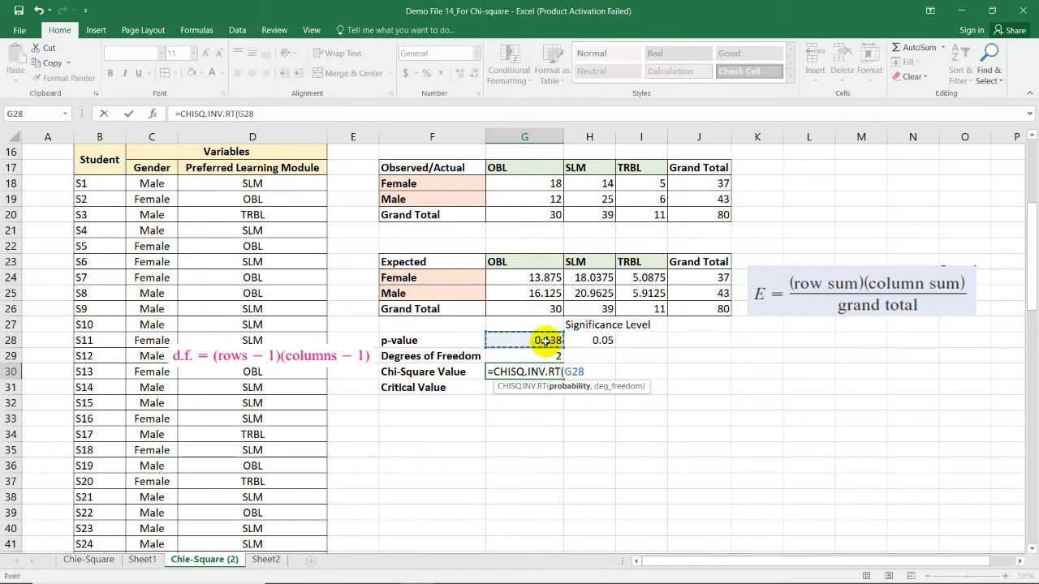
text(,)
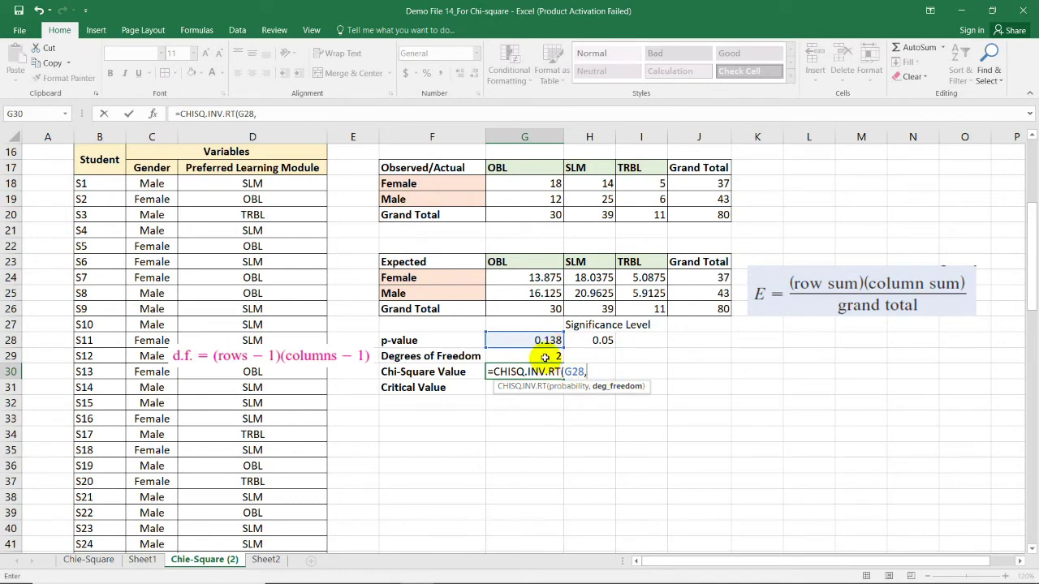
click(545, 357)
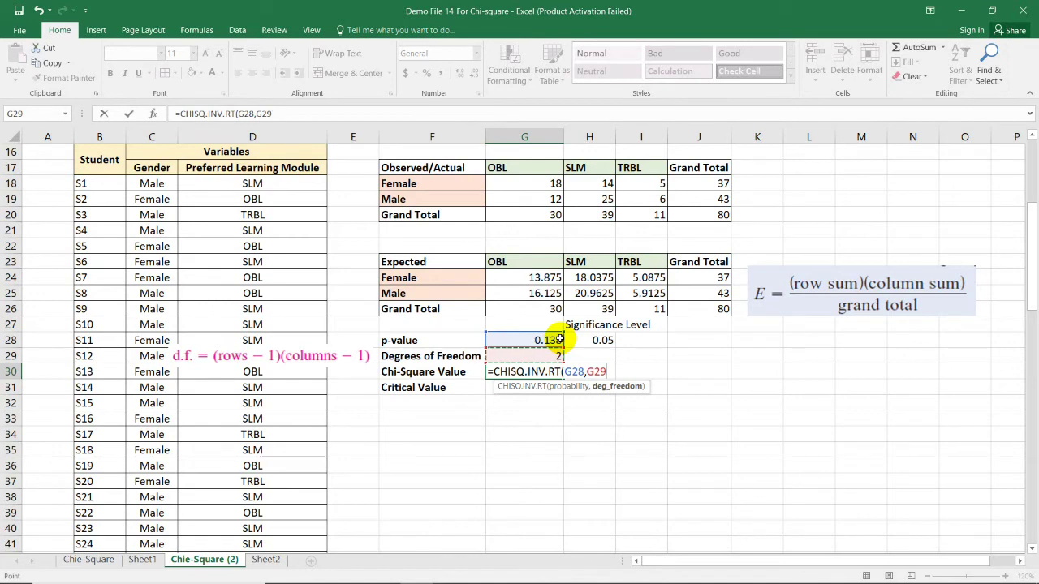
text())
key(Return)
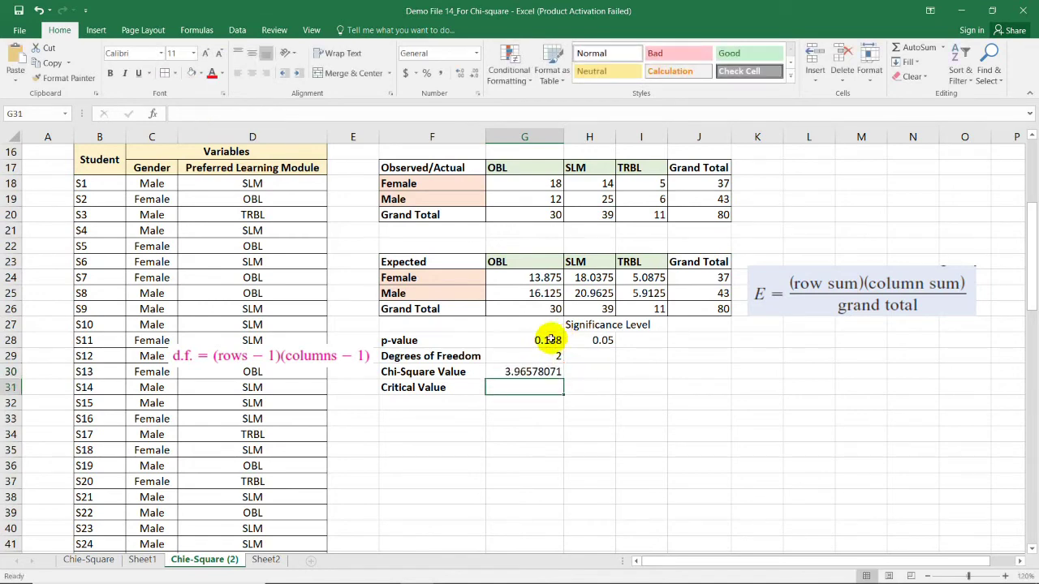
- Reduce the chi-square value in G30 to three decimal places
click(540, 371)
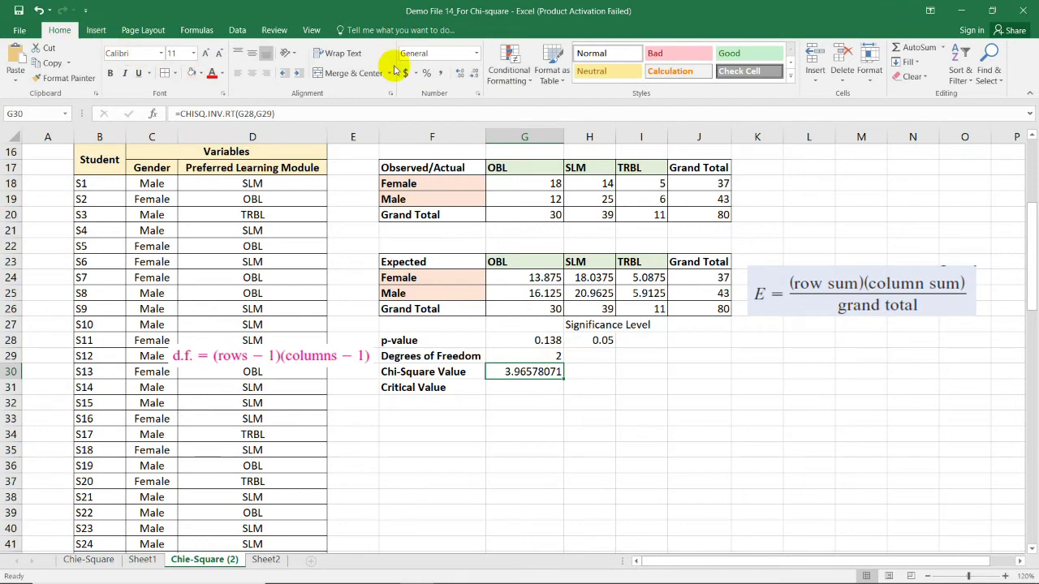
click(478, 74)
click(477, 75)
click(478, 75)
click(478, 74)
click(478, 74)
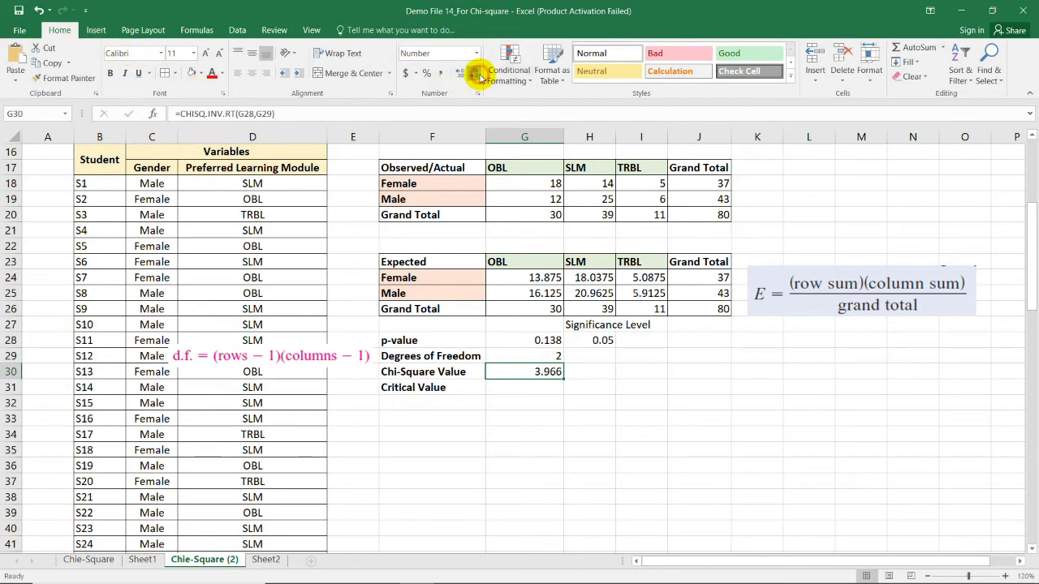
- Paste the copied picture of the chi-square summation formula into the empty area below the Critical Value row
click(636, 381)
key(ctrl+v)
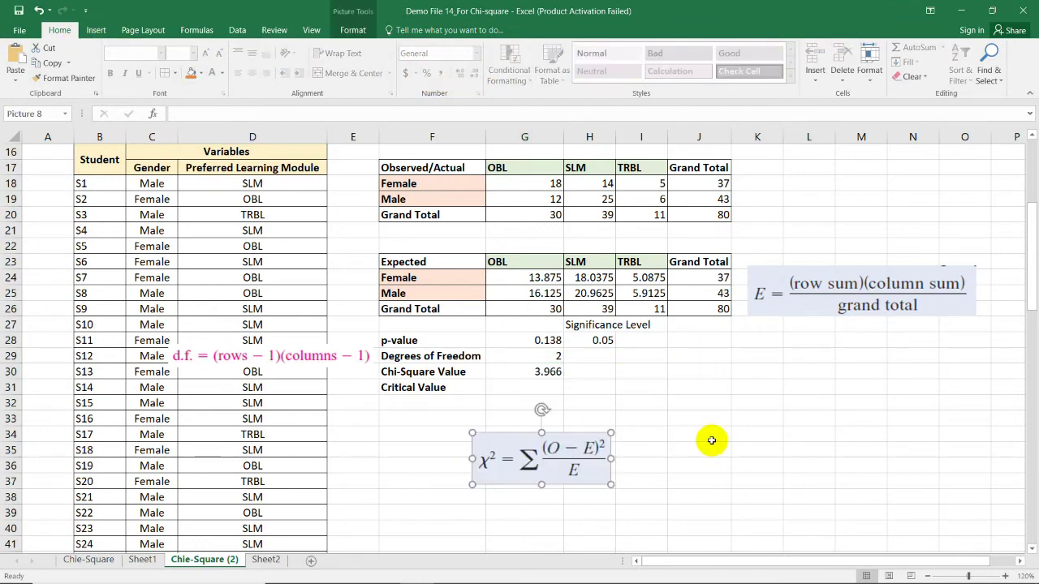
click(583, 401)
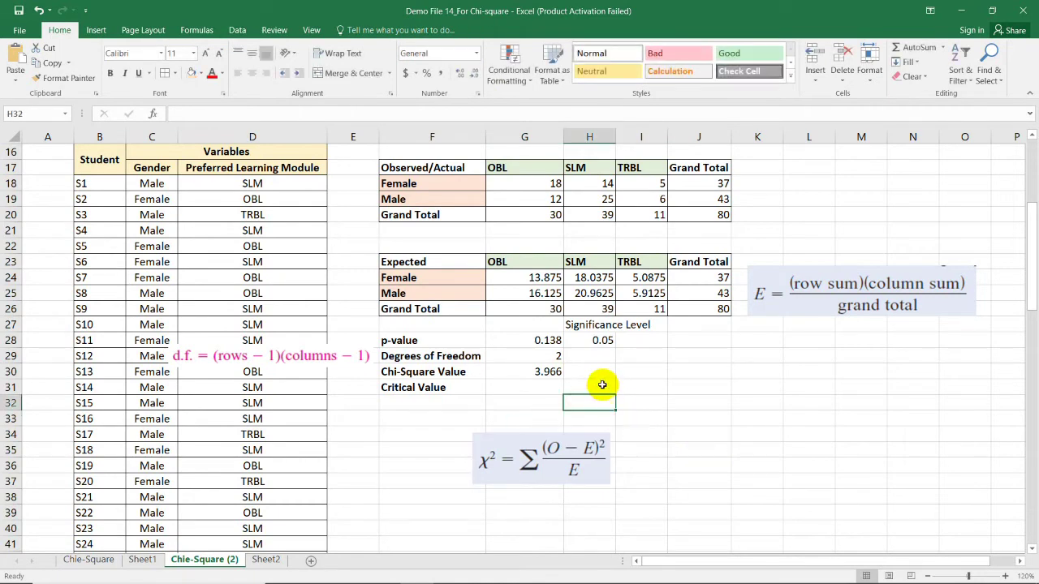
scroll(602, 384, up, 1)
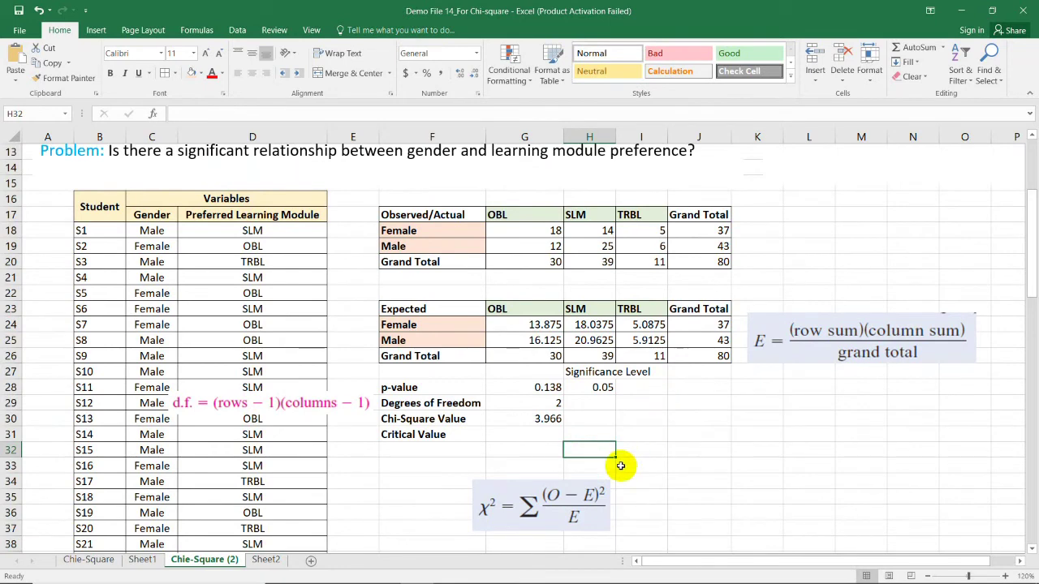
- Move the chi-square summation formula picture beside the Observed/Actual table, above the expected-value formula
click(572, 499)
drag(607, 510, 844, 446)
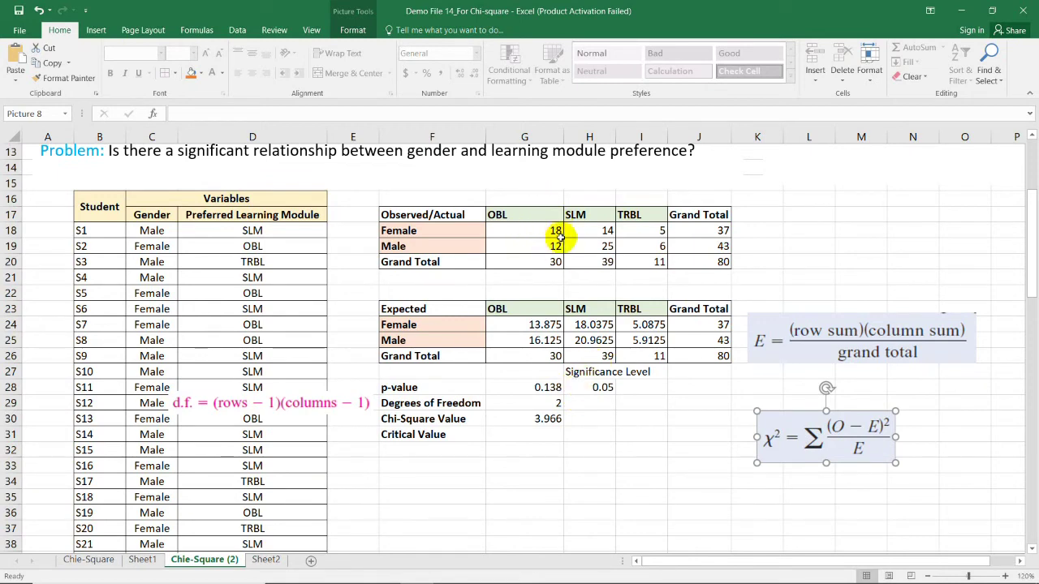
drag(818, 430, 870, 241)
click(547, 418)
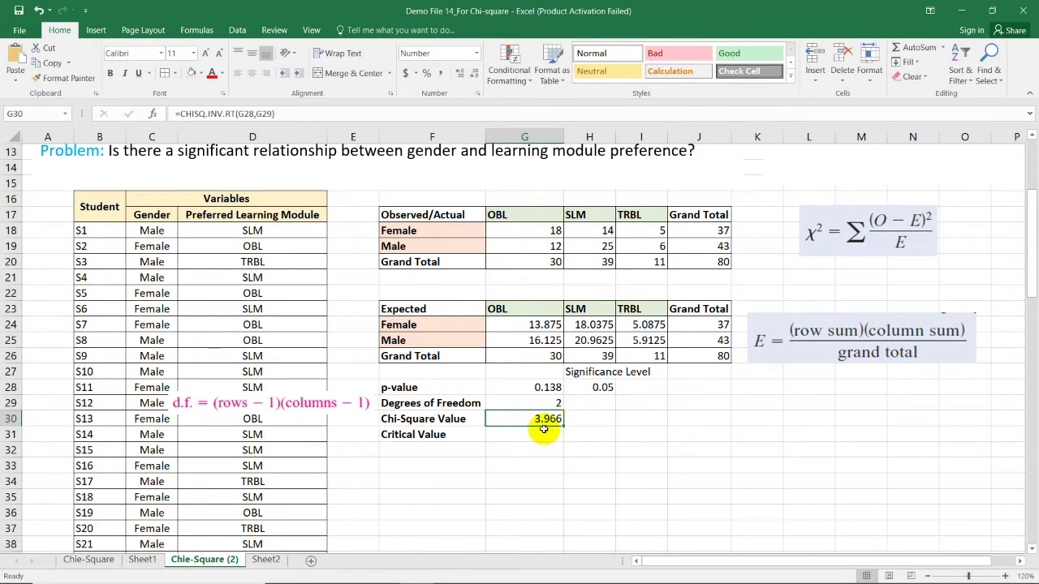
- Switch to the distribution tables PDF in Chrome and look up the chi-square critical value for 2 degrees of freedom at α 0.05
click(460, 430)
click(541, 431)
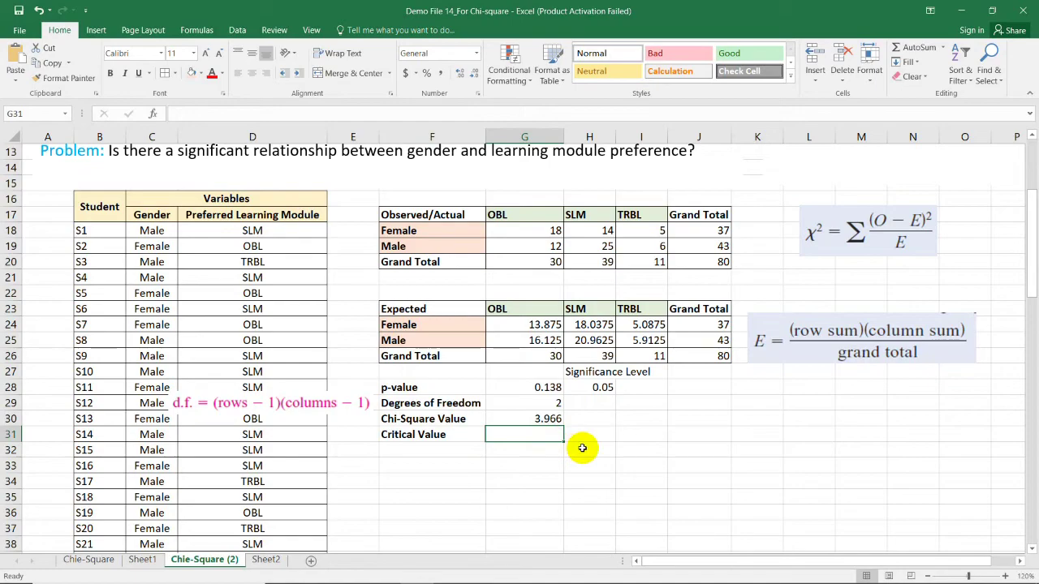
key(alt+Tab)
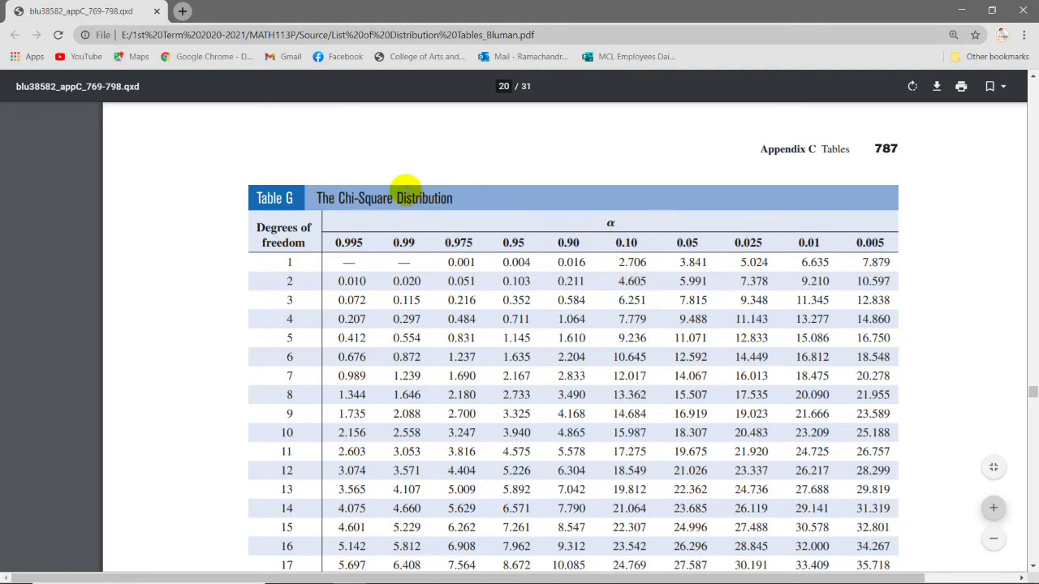
scroll(446, 199, down, 1)
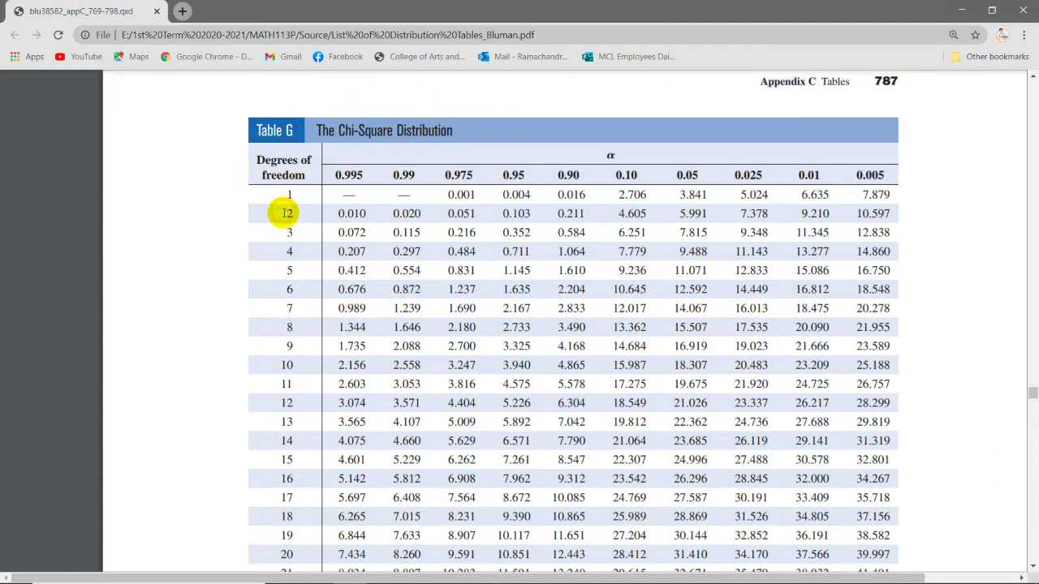
click(294, 214)
double_click(687, 175)
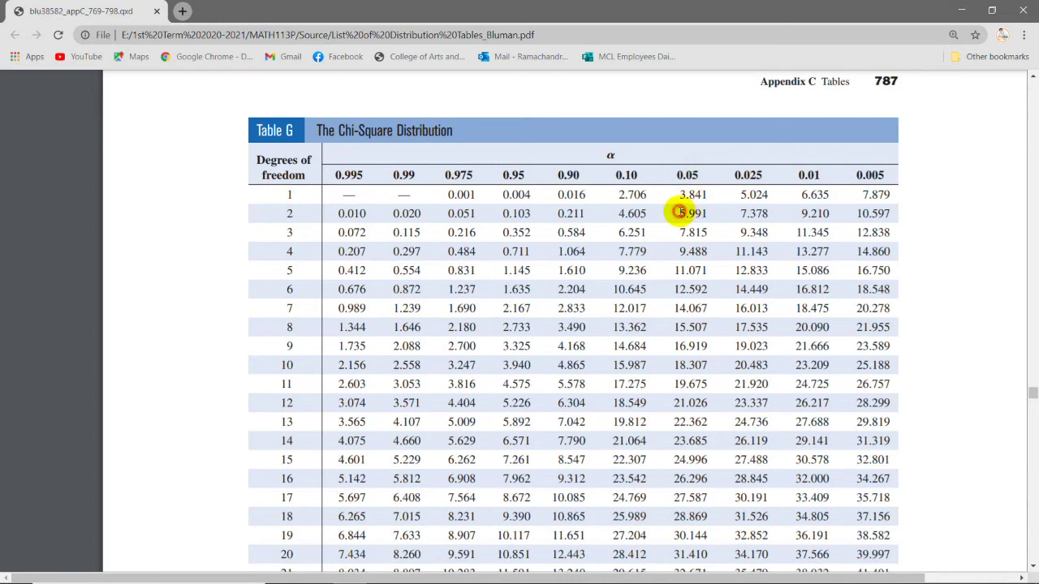
double_click(692, 214)
drag(704, 214, 710, 214)
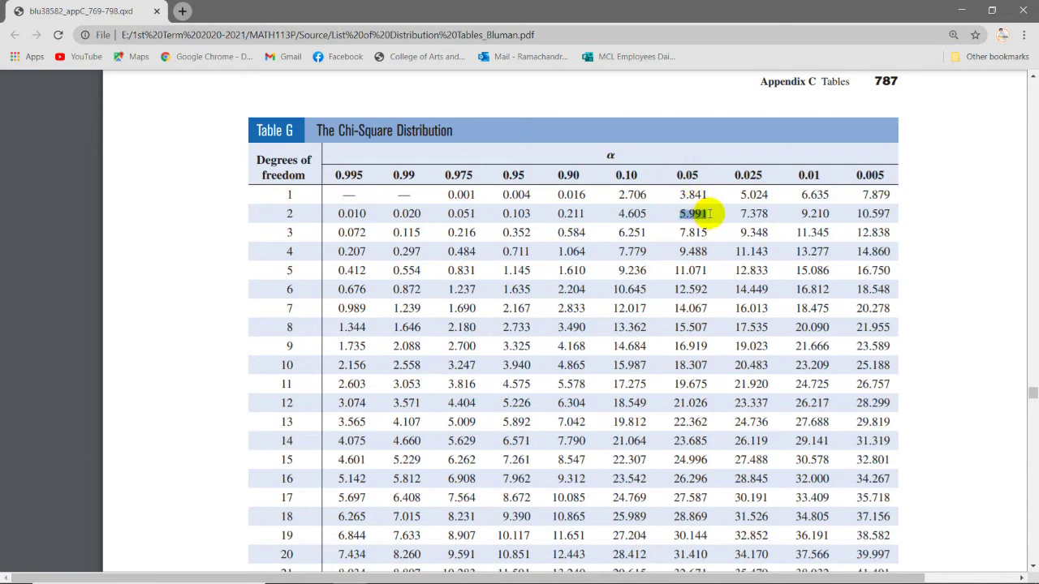
click(692, 221)
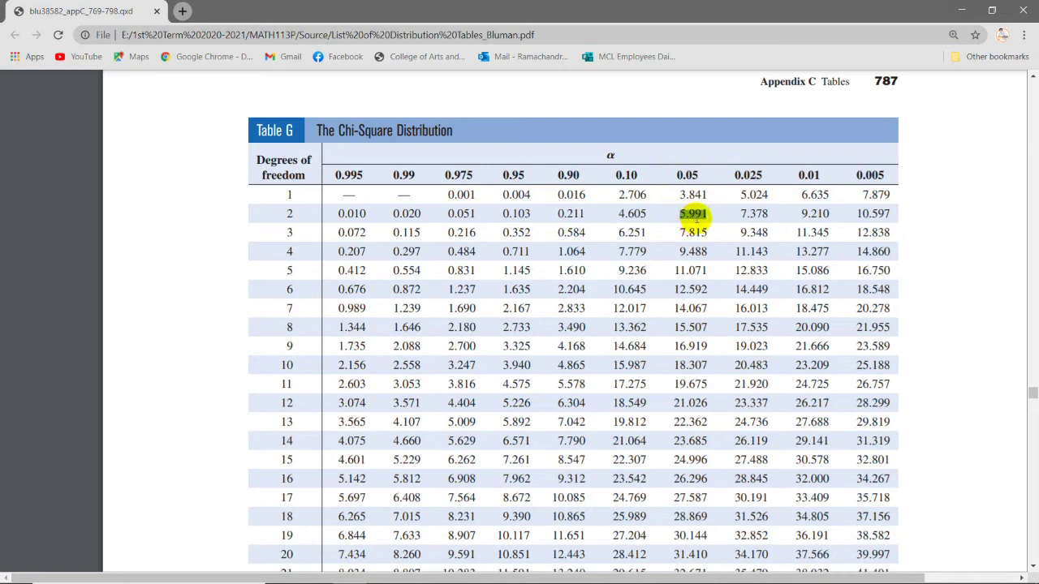
double_click(692, 214)
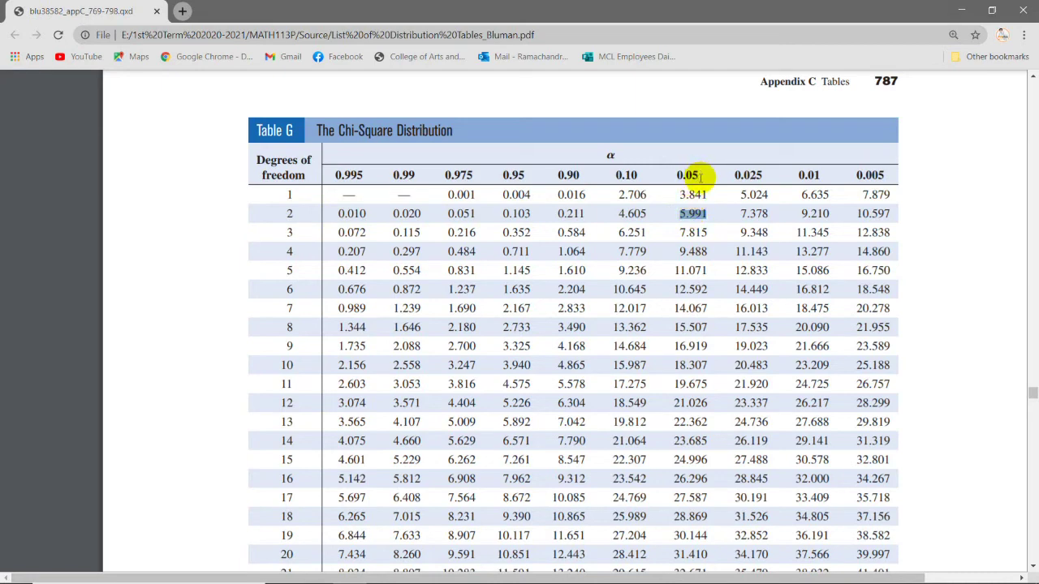
- Return to the Excel workbook and enter 5.991 as the Critical Value in G31
key(alt+Tab)
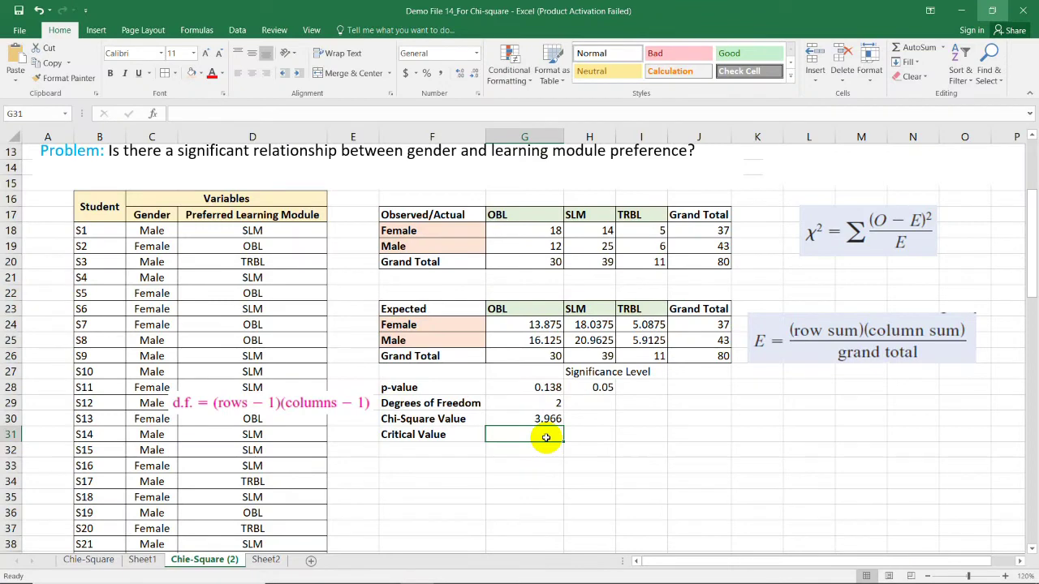
text(5)
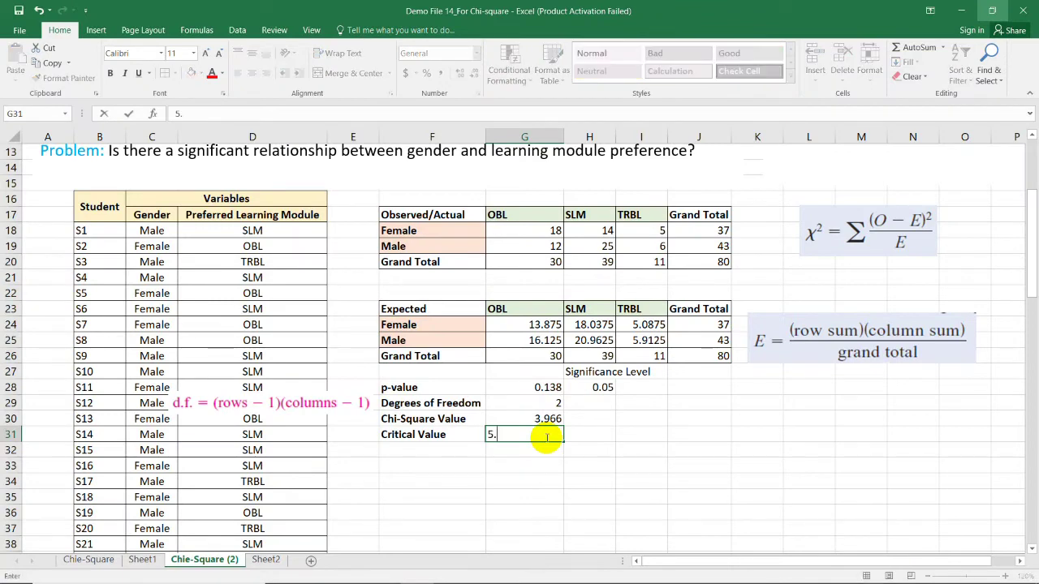
text(.991)
key(Return)
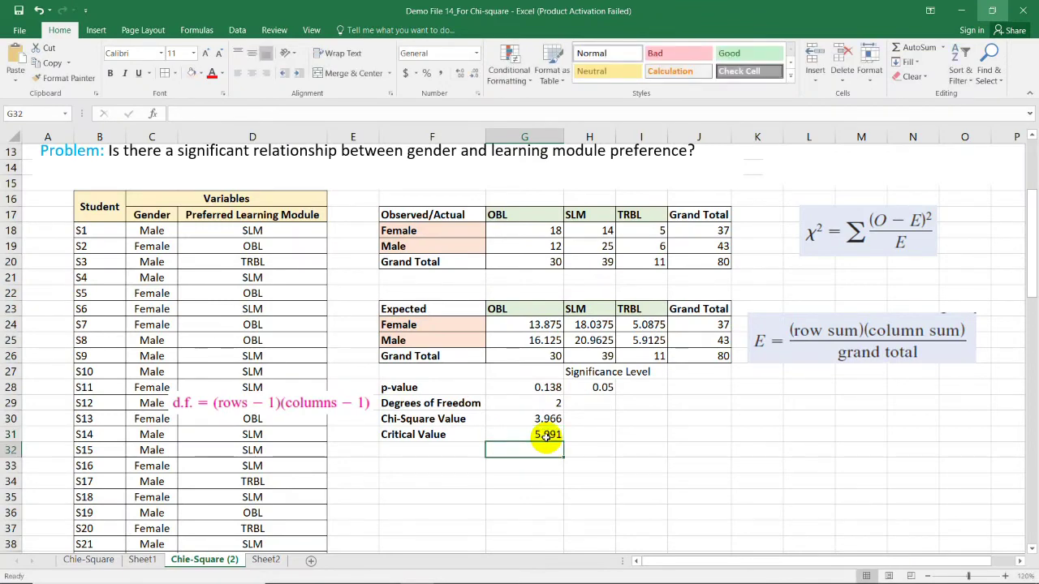
- Compare the Chi-Square Value in G30 with the Critical Value in G31
click(604, 403)
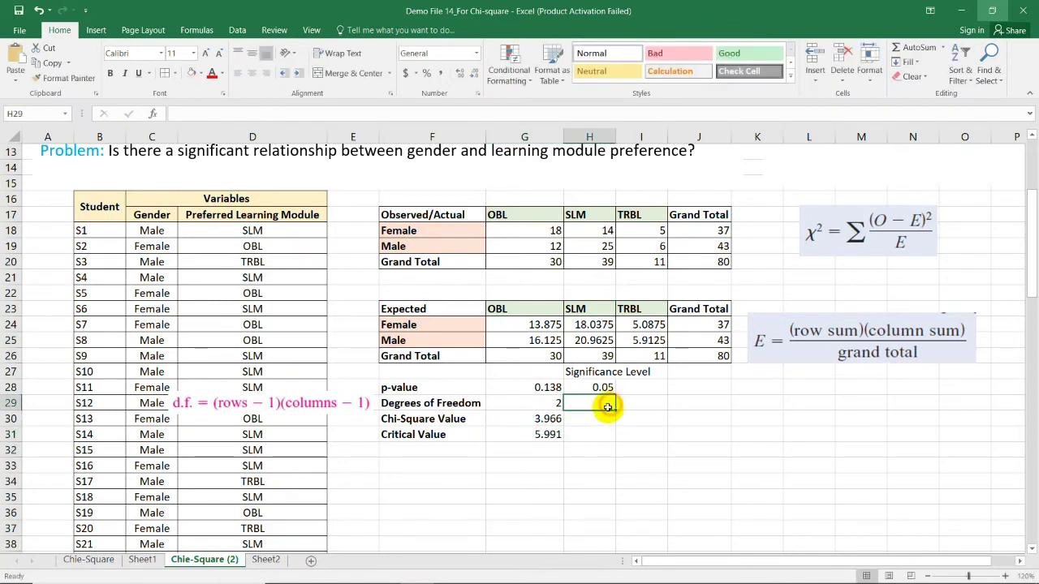
click(434, 420)
click(437, 438)
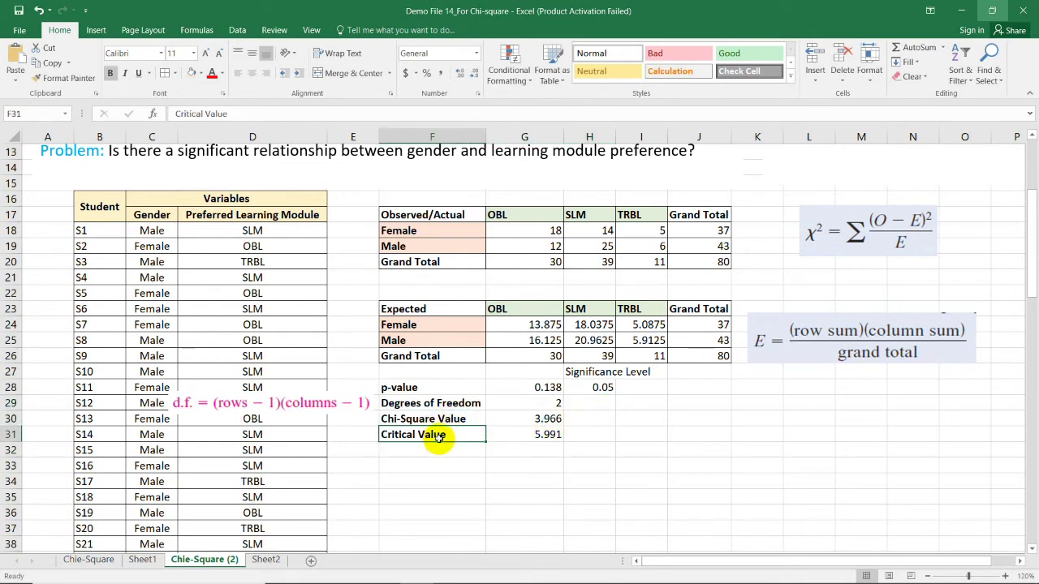
click(545, 419)
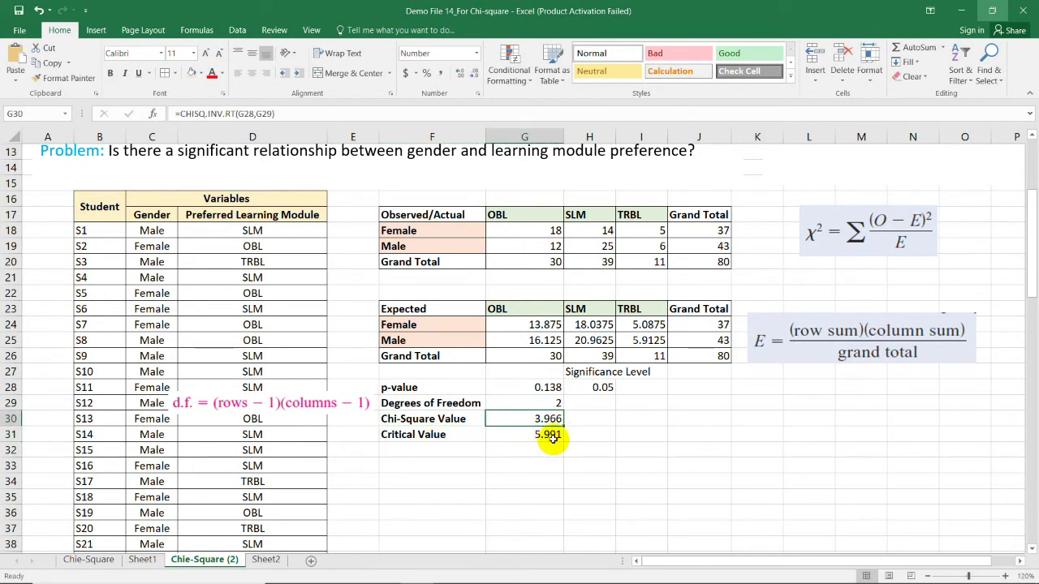
click(552, 435)
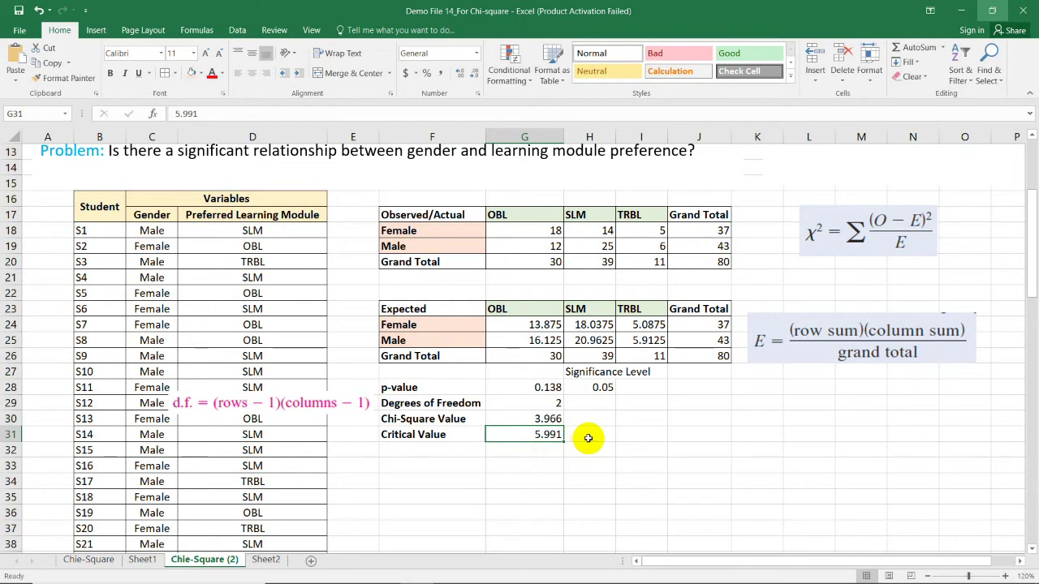
scroll(631, 446, up, 3)
scroll(631, 378, down, 2)
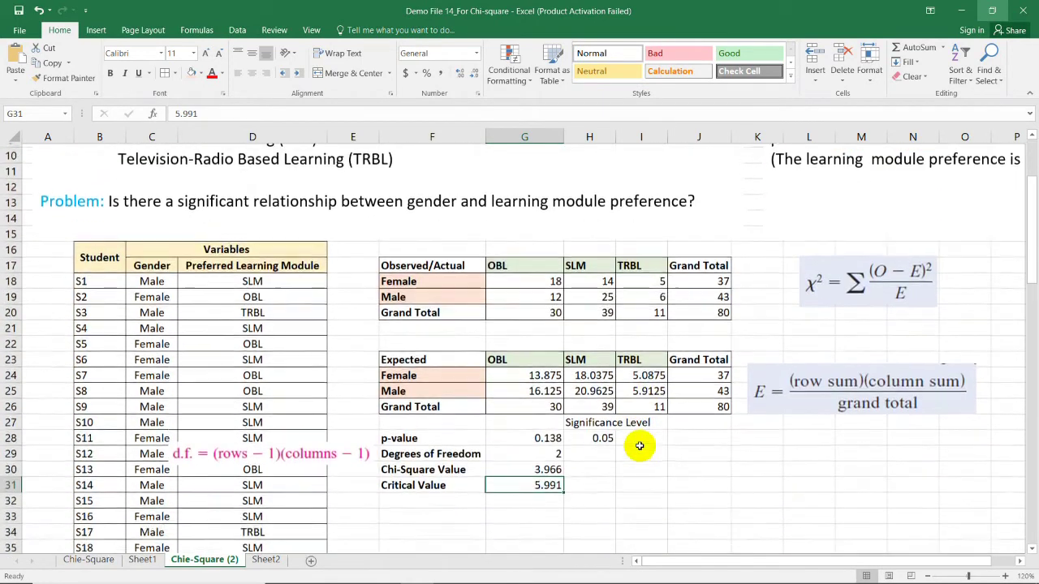
scroll(640, 445, down, 1)
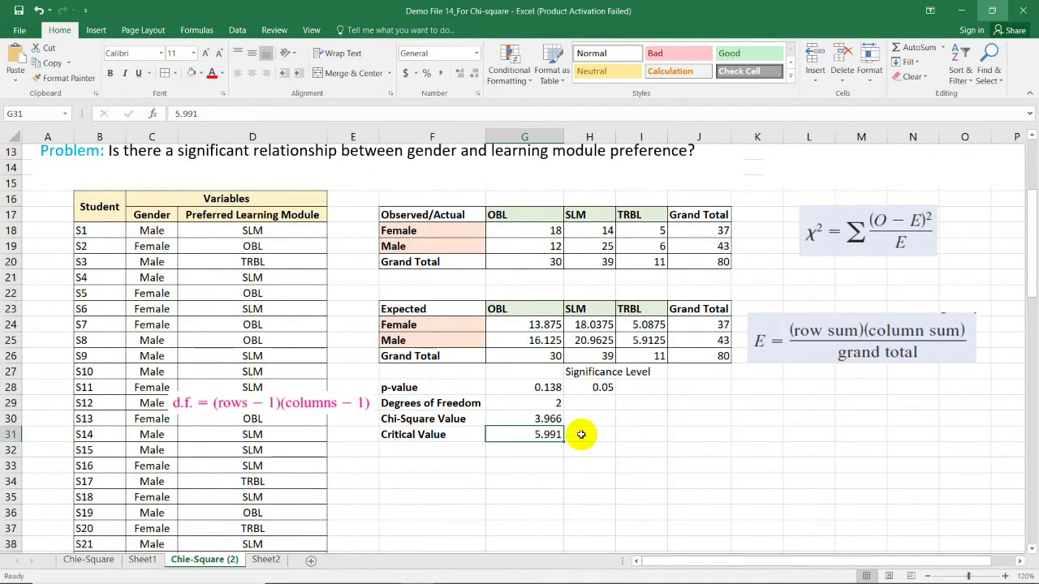
- Record the p-value decision "do not reject" in I28, beside the 0.05 significance level
click(544, 389)
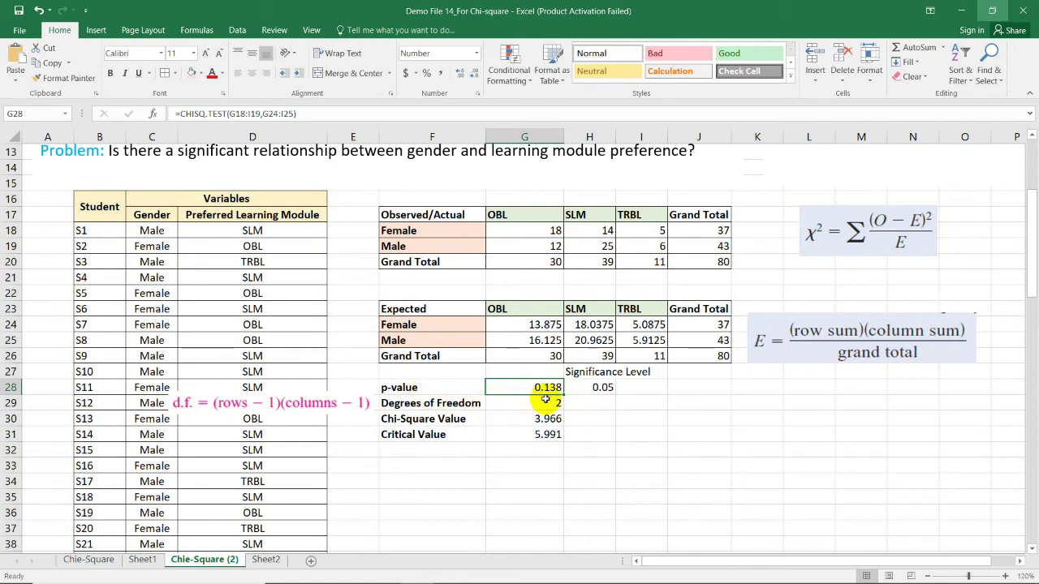
click(600, 388)
click(641, 389)
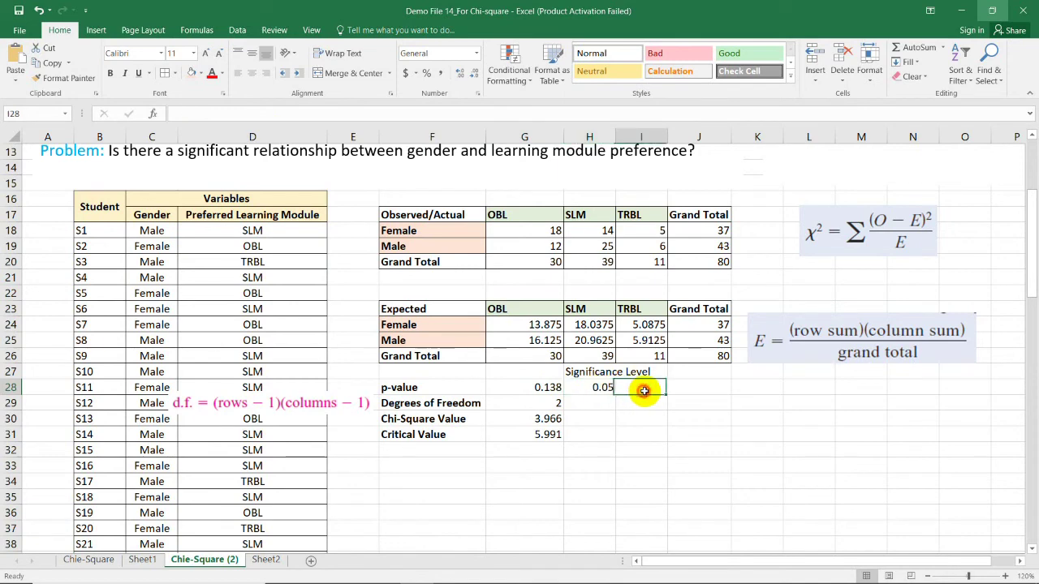
text(do no)
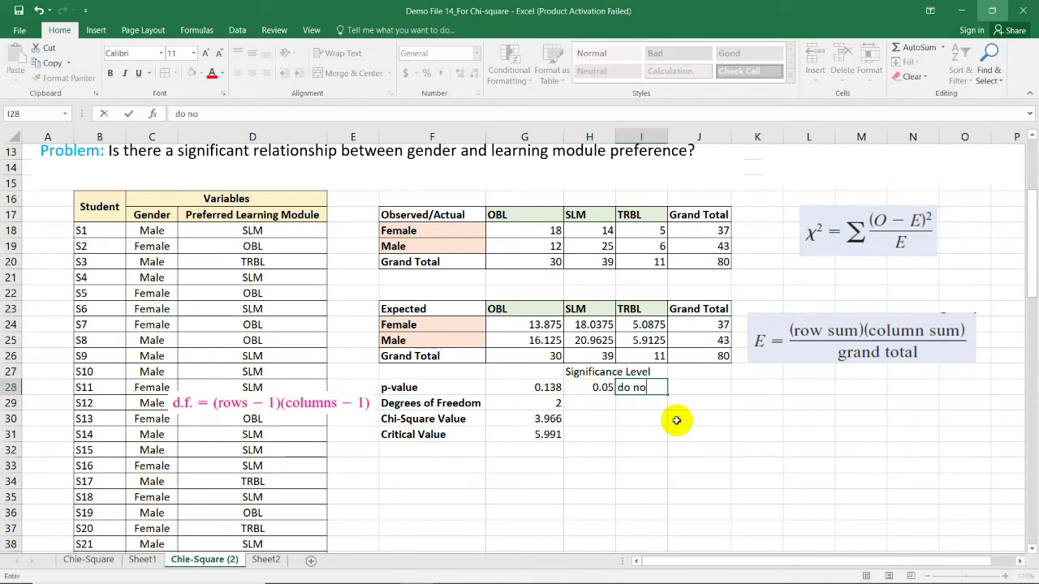
text(t reje)
key(Return)
key(Return)
key(Return)
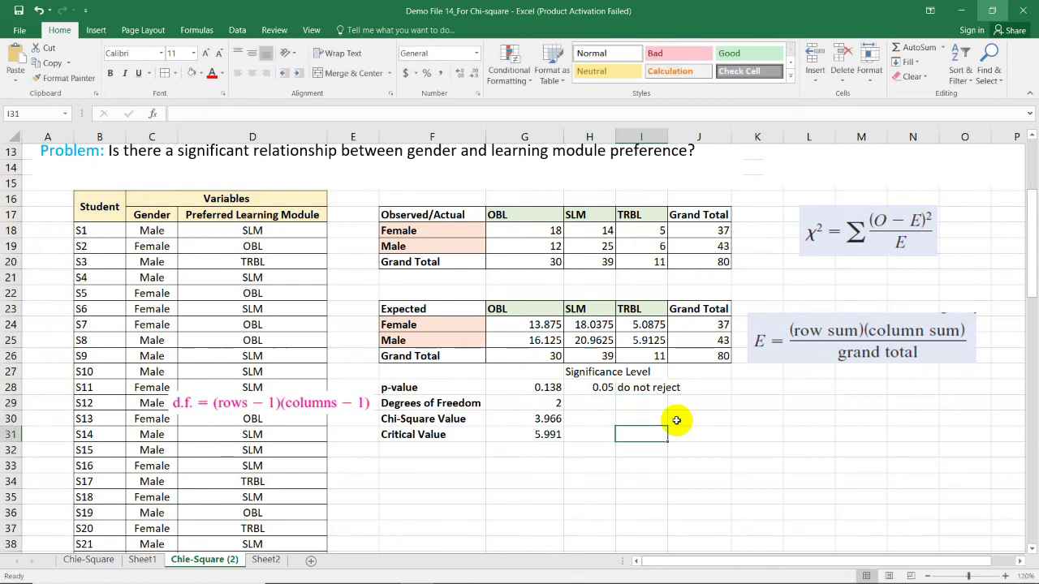
- Record the critical-value decision "do not reject" in H31, beside the Critical Value
click(546, 415)
click(554, 436)
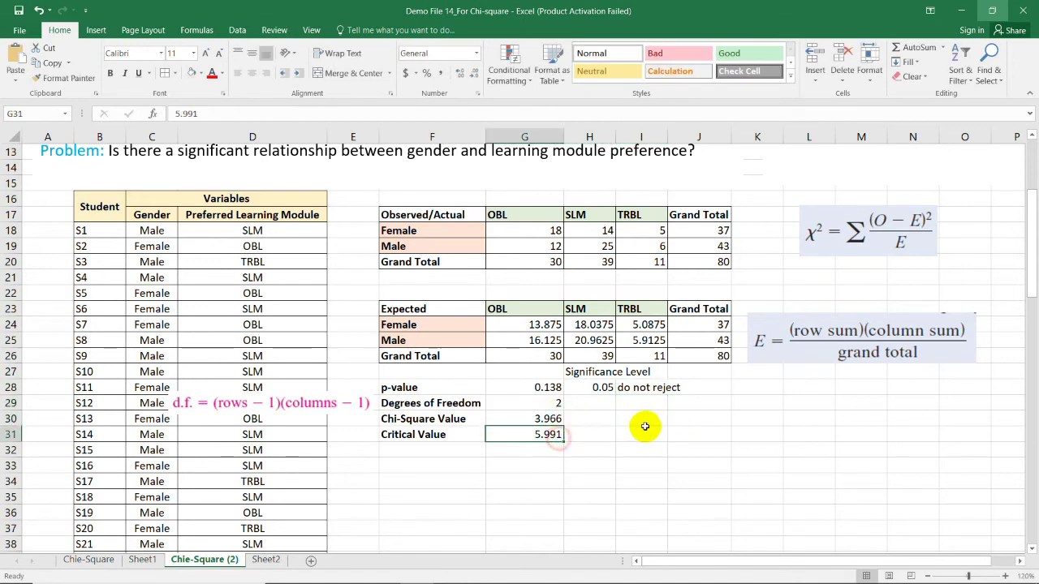
click(598, 433)
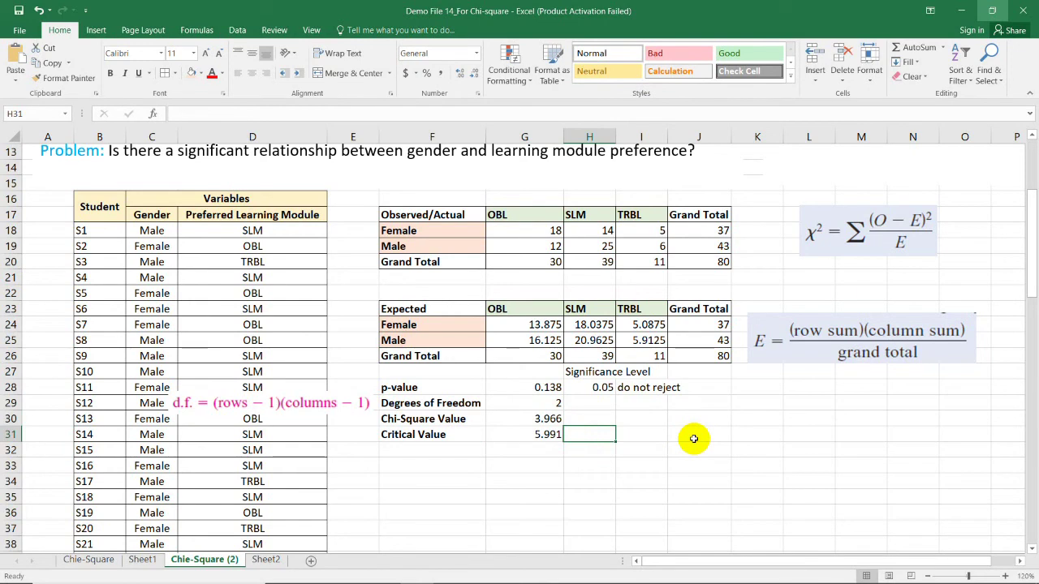
text(do not reject)
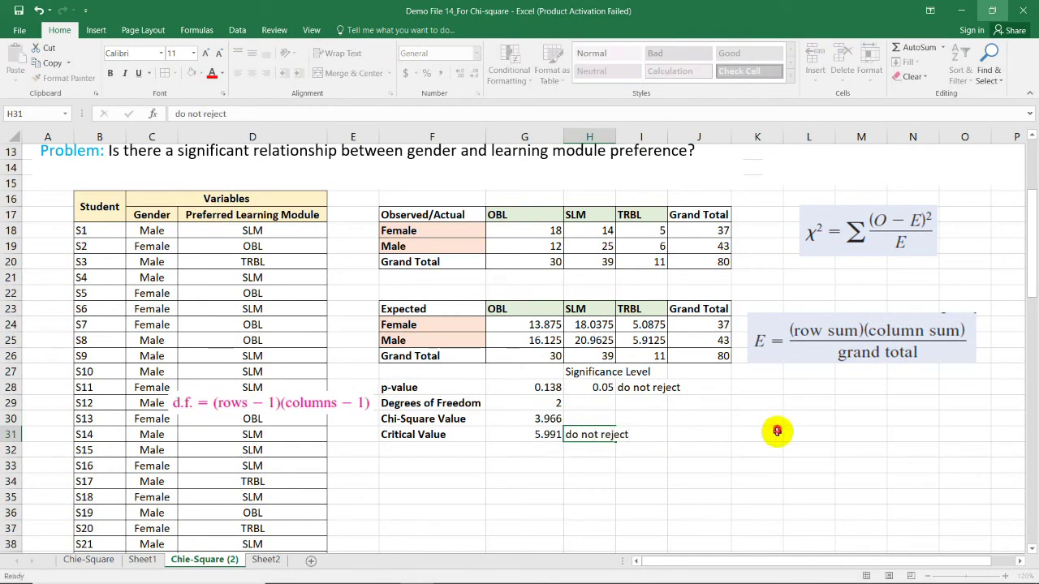
click(771, 432)
- Review the null and alternative hypotheses and the written report of the chi-square test
drag(765, 560, 773, 560)
drag(1024, 203, 1016, 186)
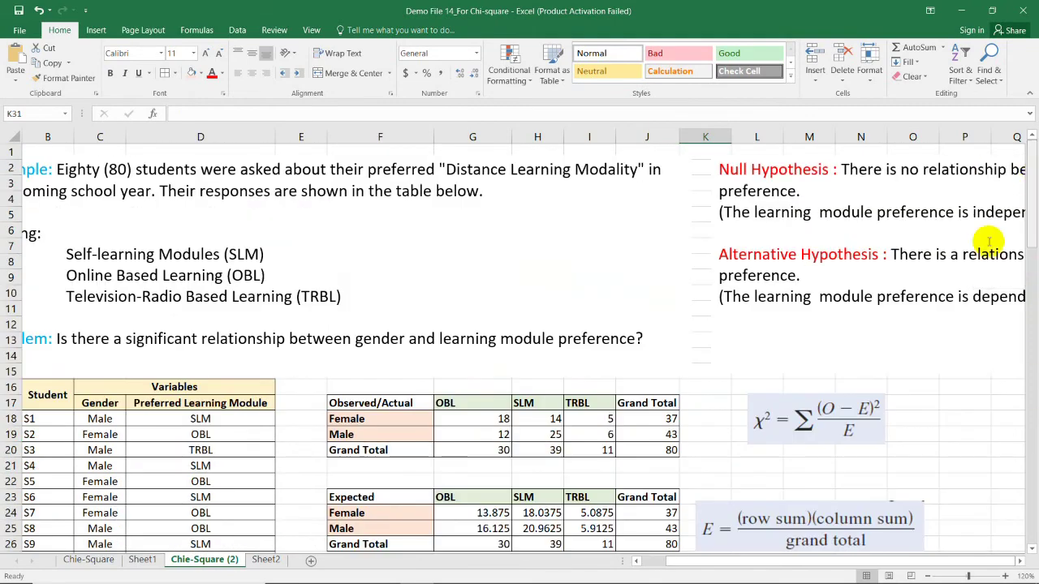
scroll(1016, 562, right, 7)
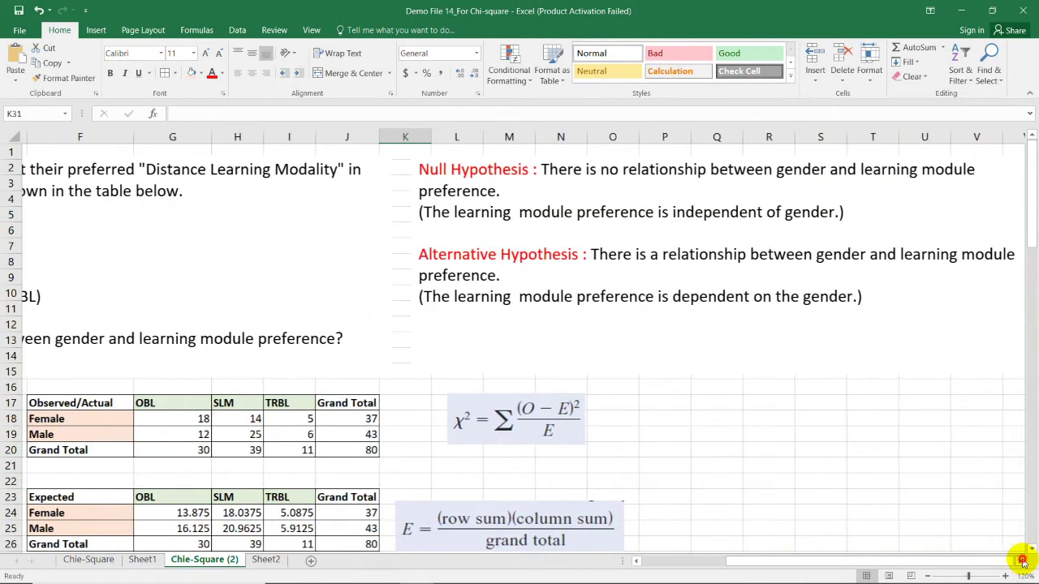
drag(174, 168, 632, 210)
click(341, 193)
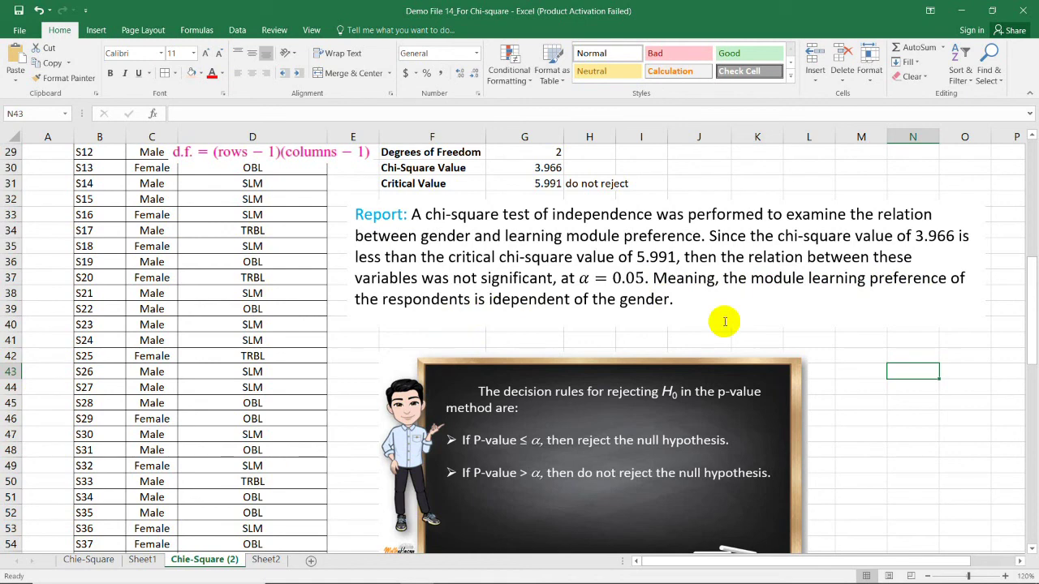
scroll(450, 354, up, 9)
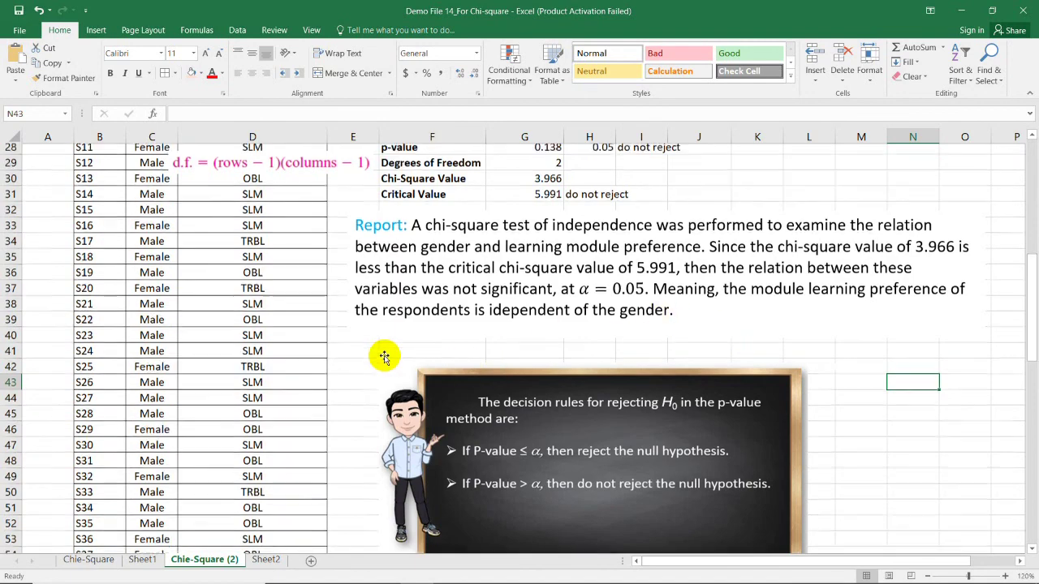